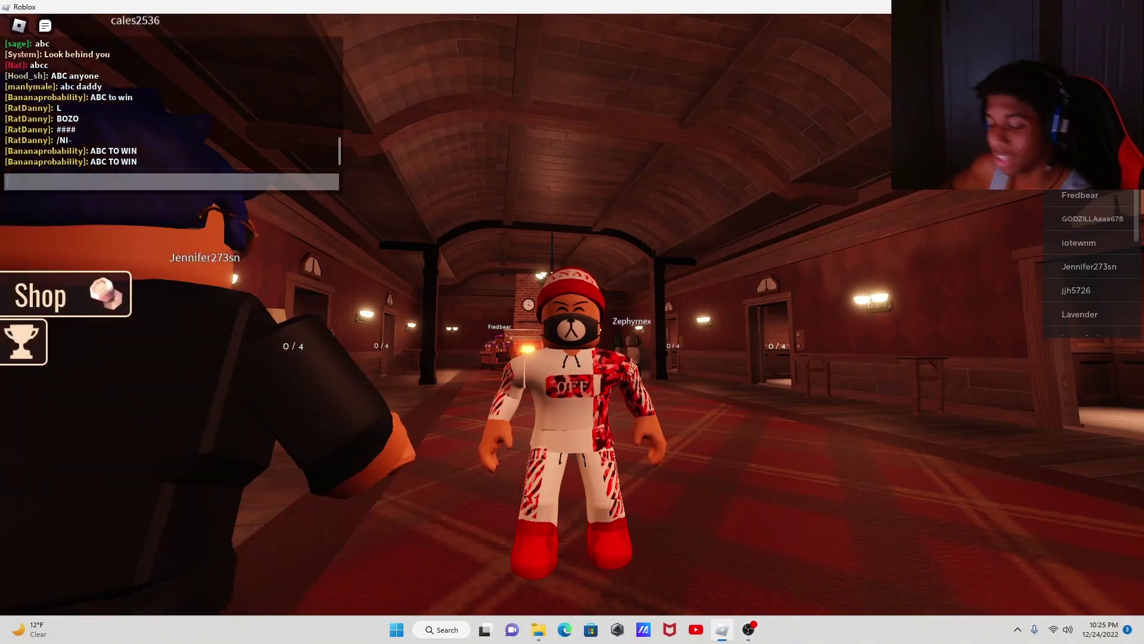
pyautogui.write('ABC')
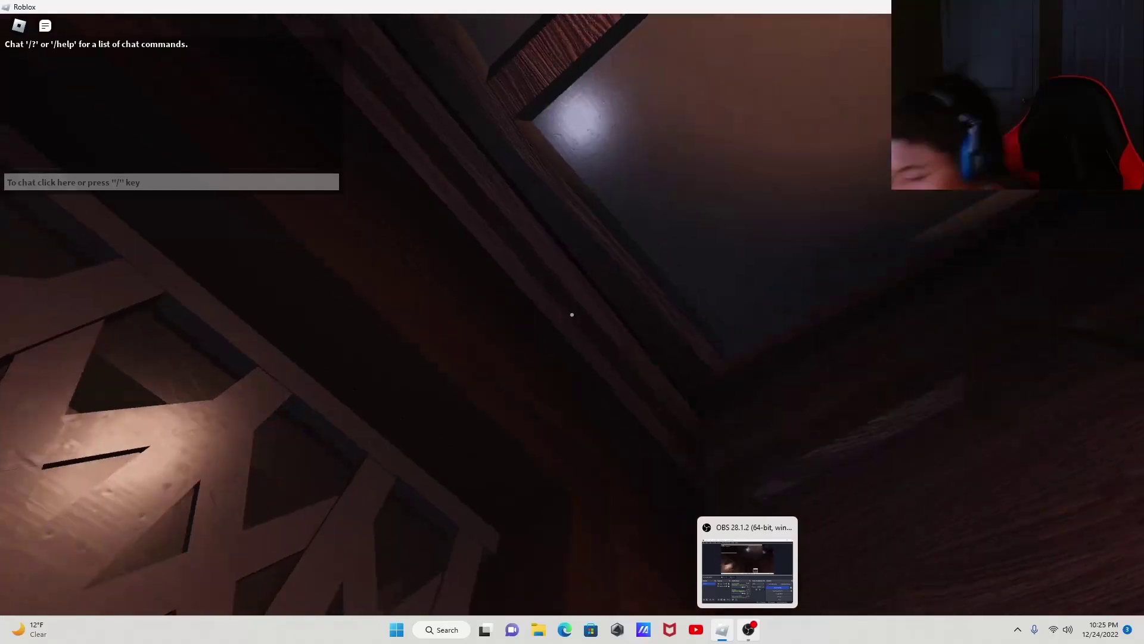
pyautogui.write('w')
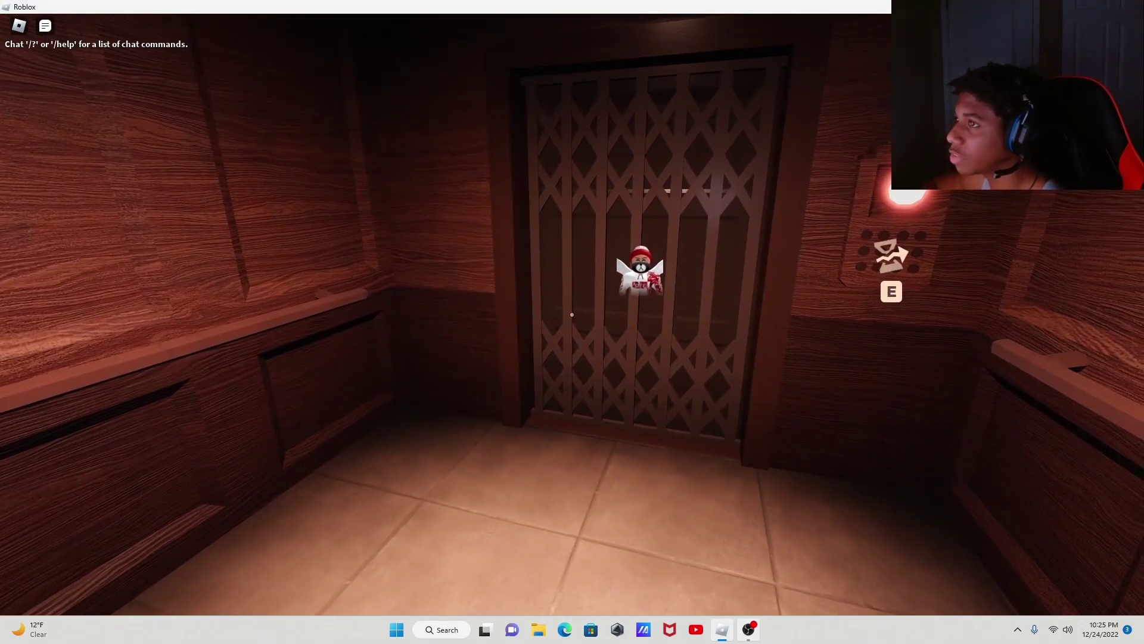
# Step: Open the pause menu while waiting in the elevator for the run to begin
pyautogui.press('Escape')
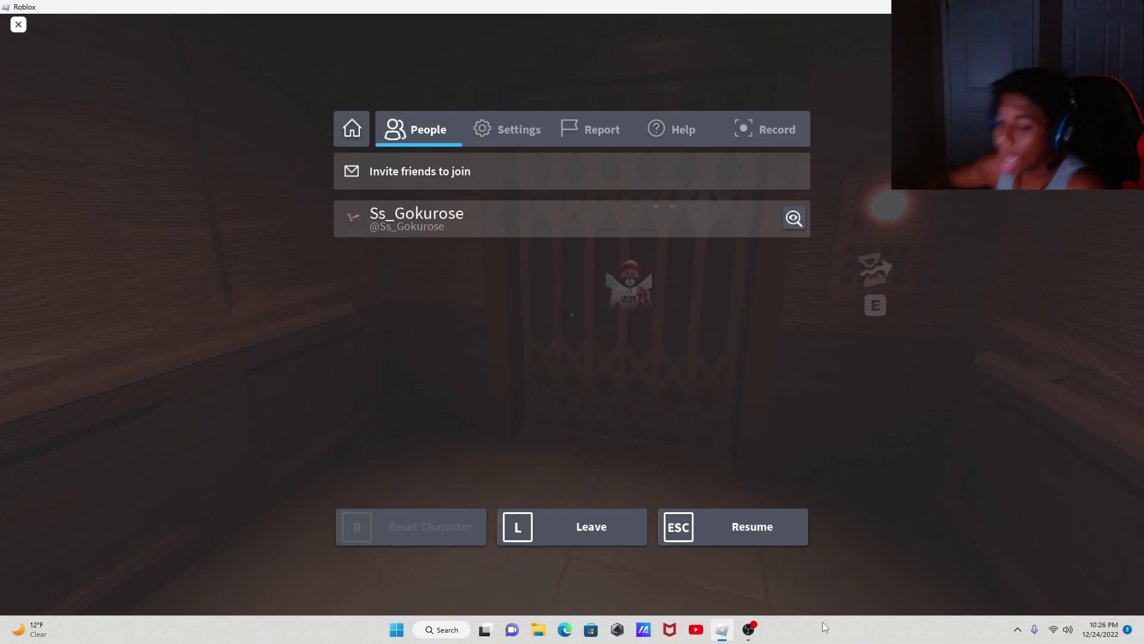
# Step: Resume, leave the elevator and take key 0001 from the lobby's key rack
pyautogui.press('Escape')
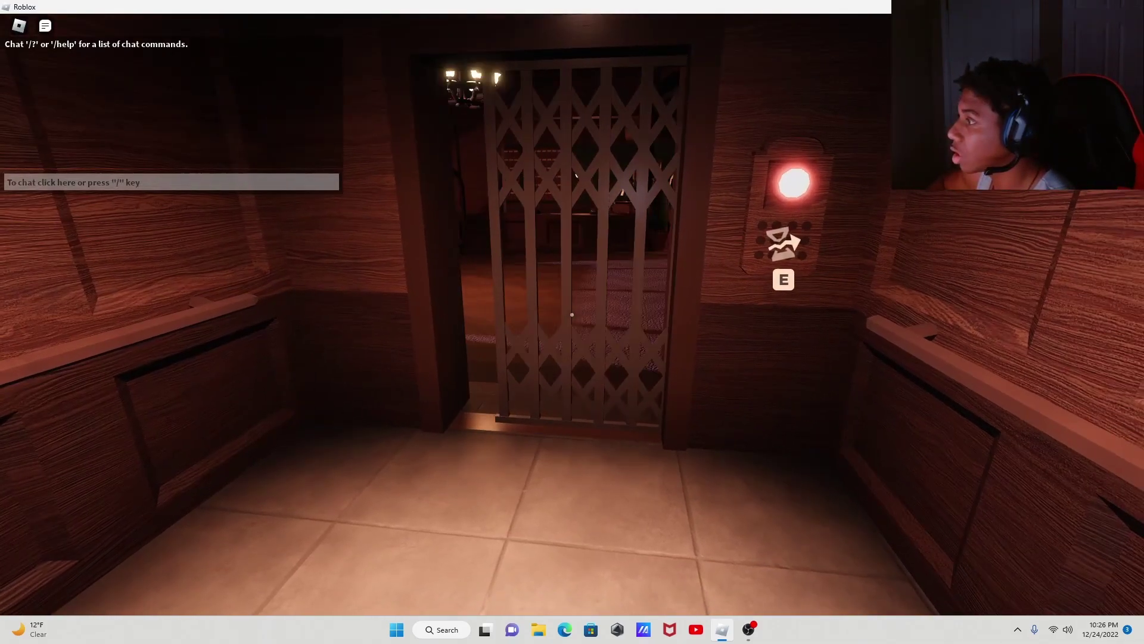
pyautogui.press('w')
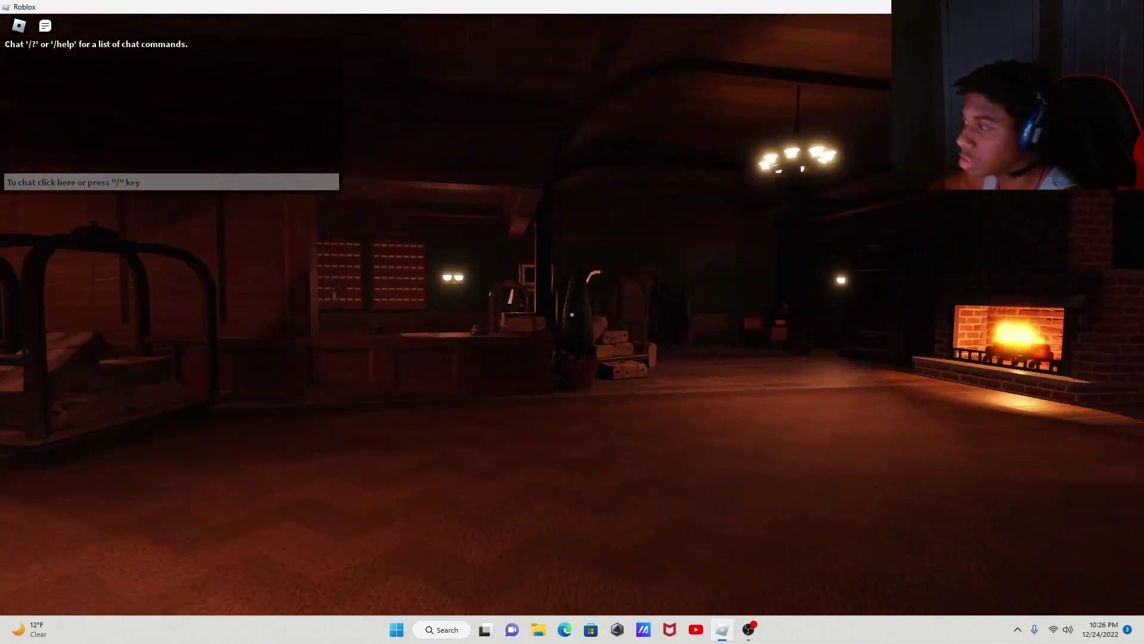
pyautogui.press('w')
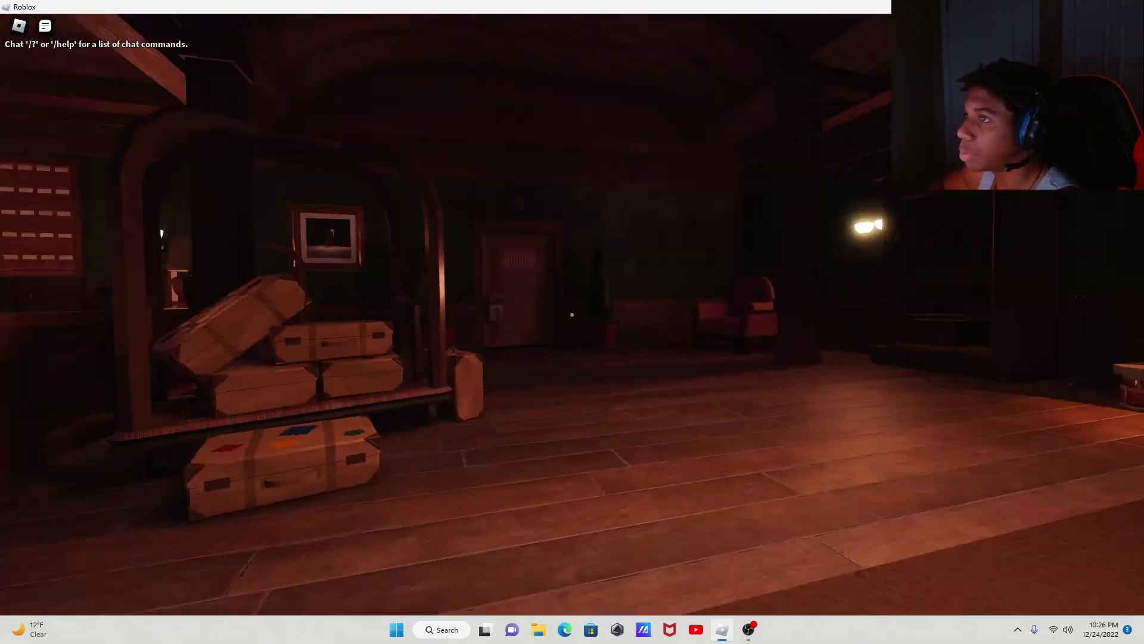
pyautogui.press('w')
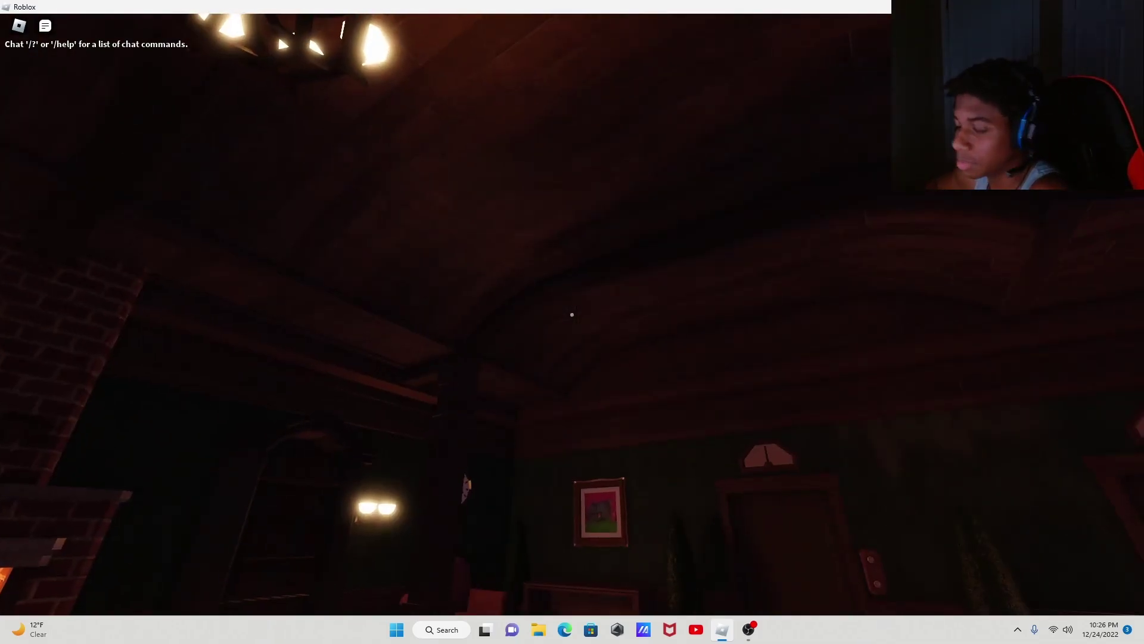
pyautogui.press('w')
pyautogui.press('w')
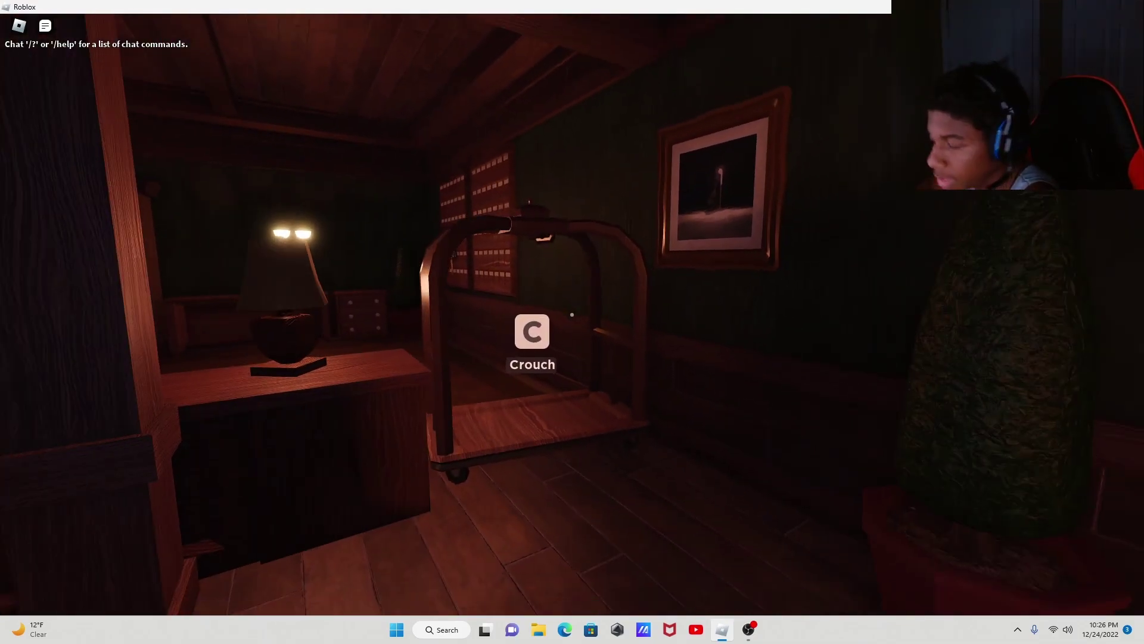
pyautogui.press('s')
pyautogui.press('w')
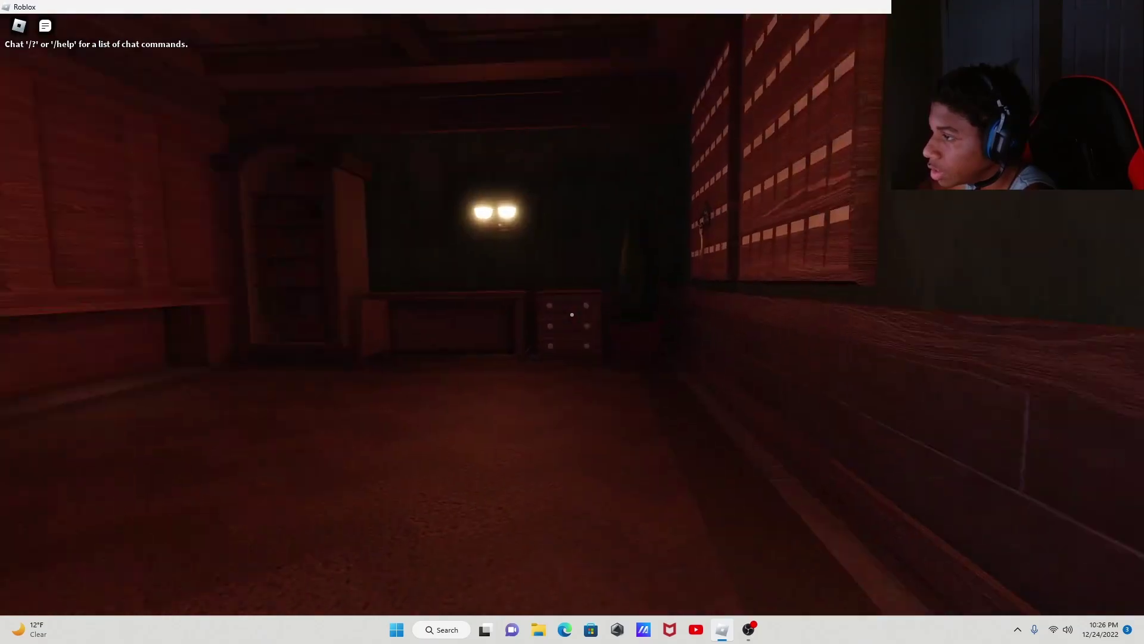
pyautogui.press('w')
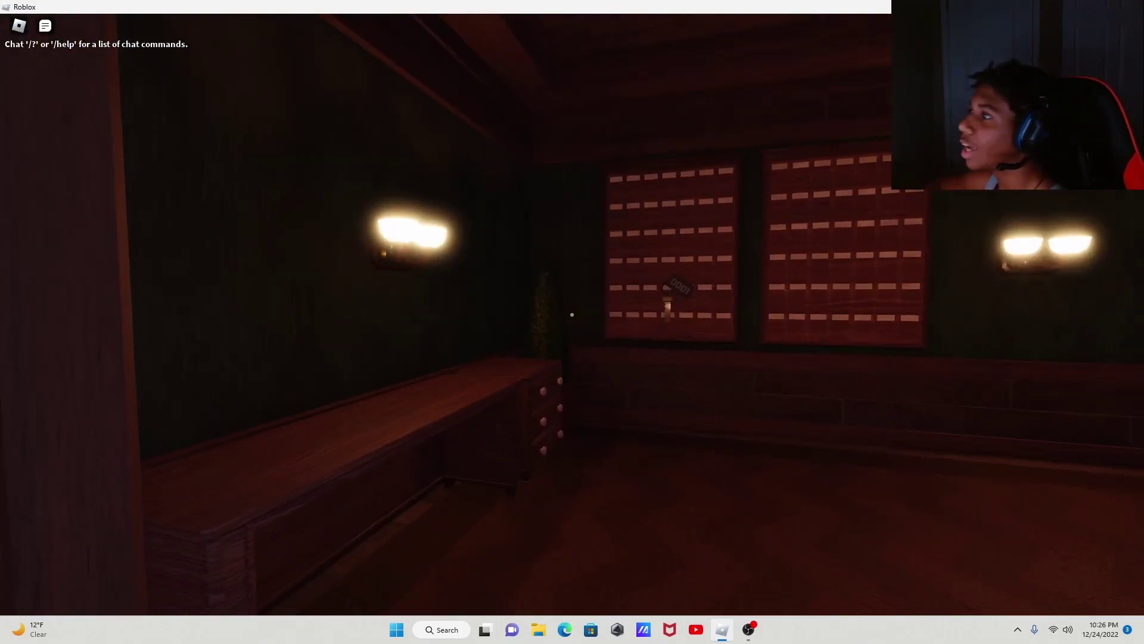
pyautogui.press('w')
pyautogui.press('e')
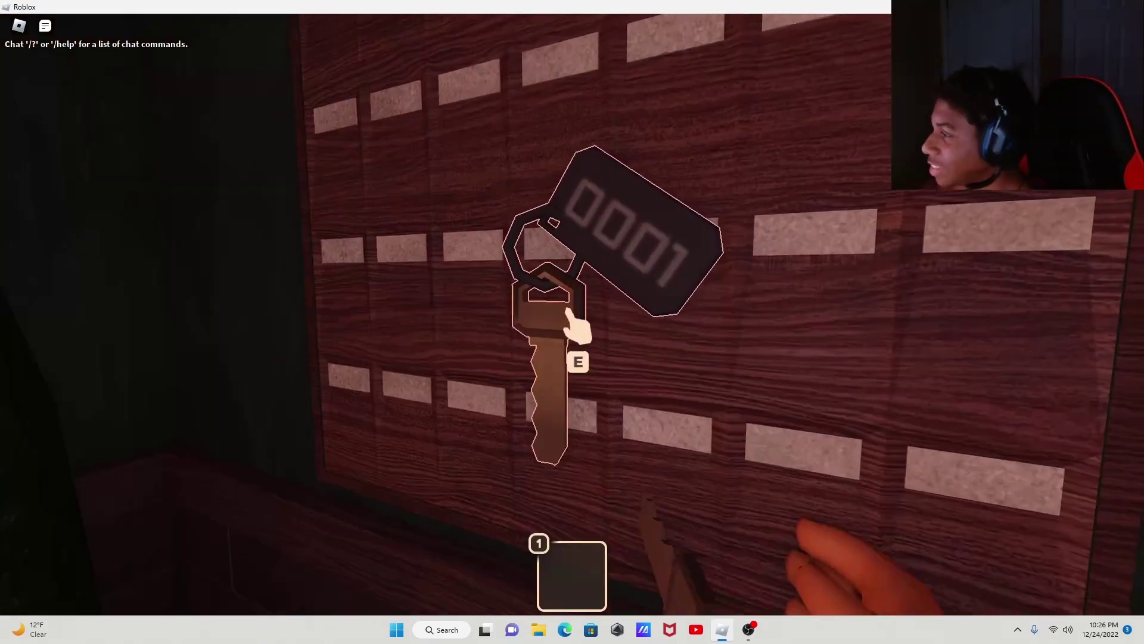
# Step: Search the drawers of two dressers in the next room, taking a gold coin
pyautogui.press('w')
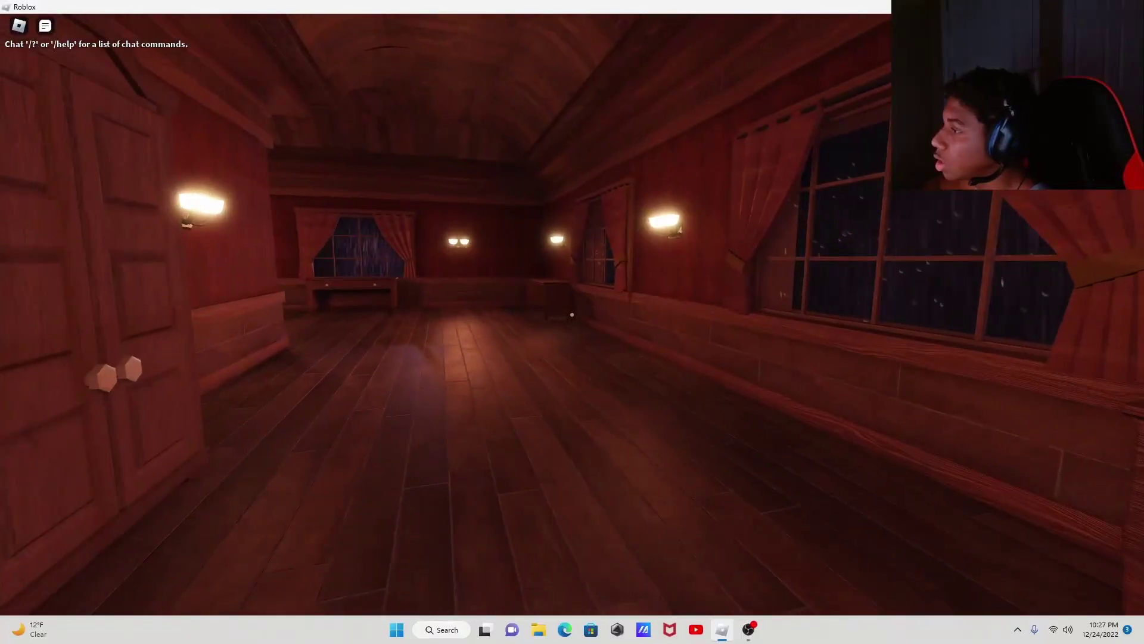
pyautogui.press('w')
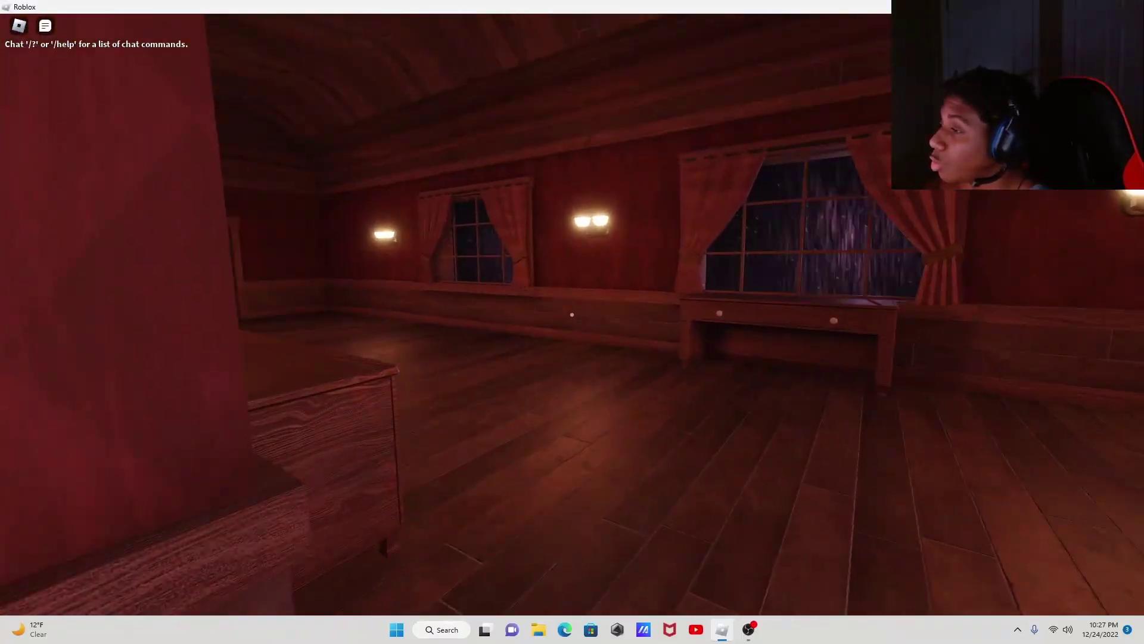
pyautogui.press('w')
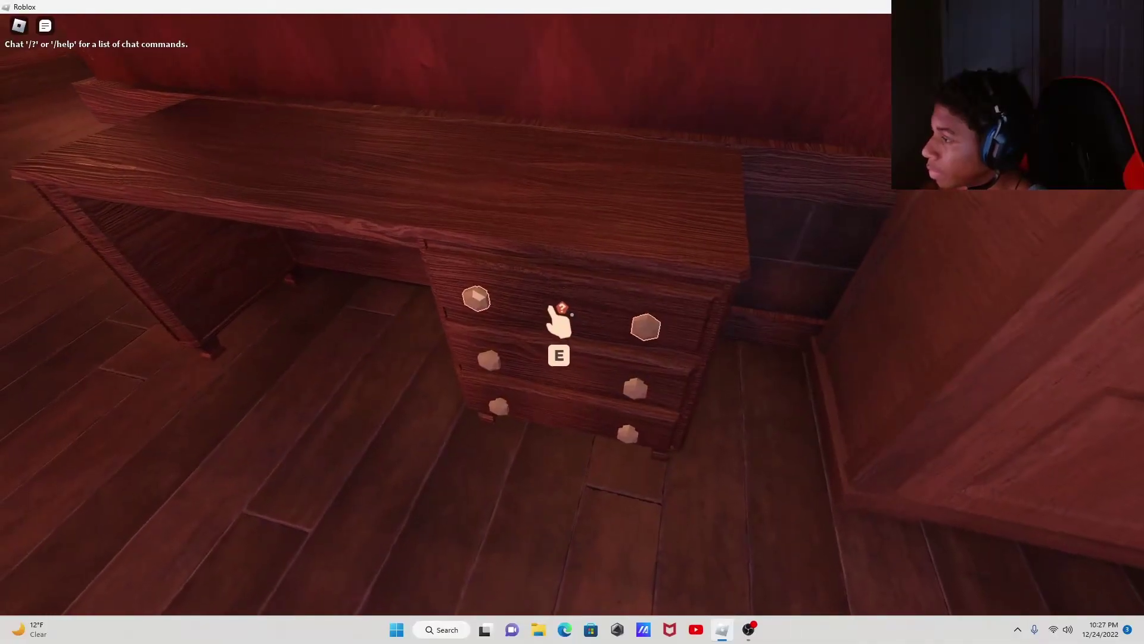
pyautogui.press('e')
pyautogui.press('s')
pyautogui.press('e')
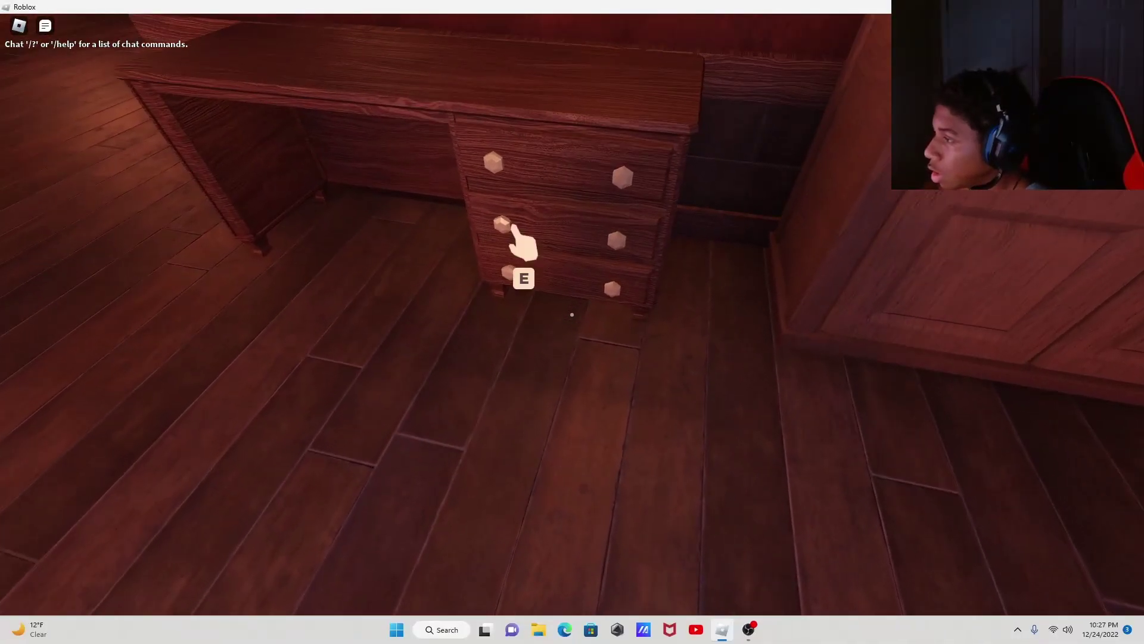
pyautogui.press('e')
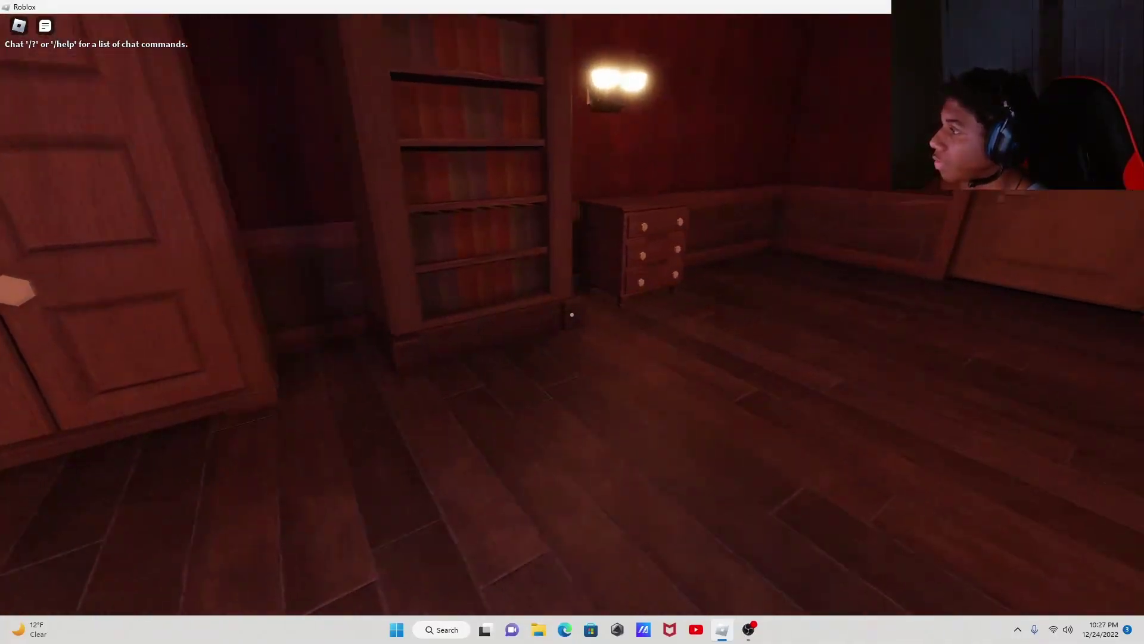
pyautogui.press('w')
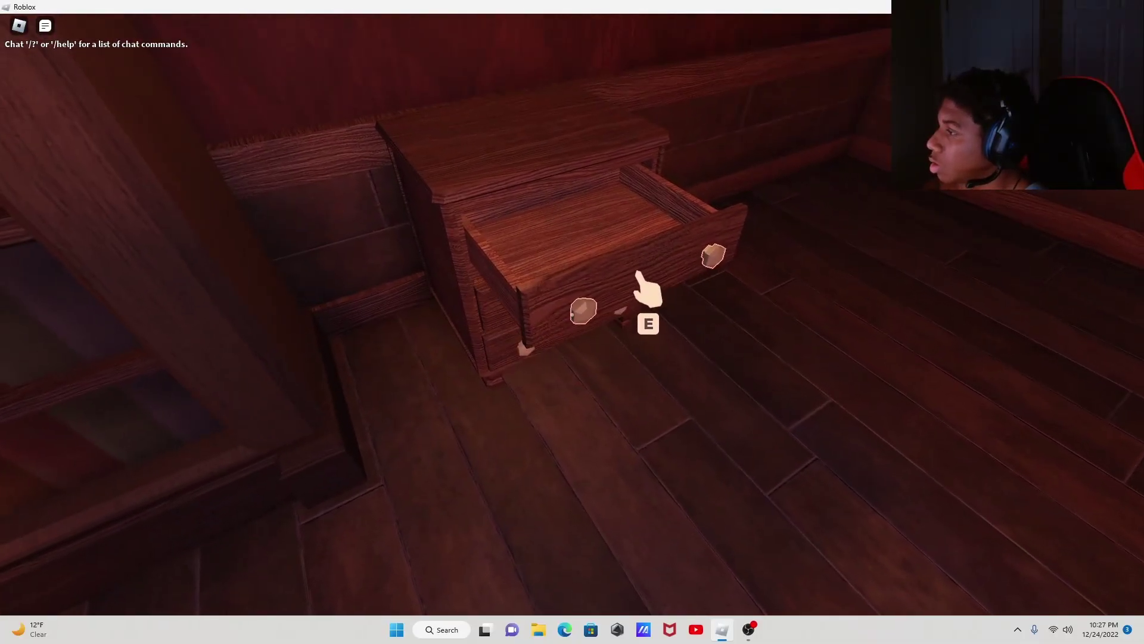
pyautogui.press('e')
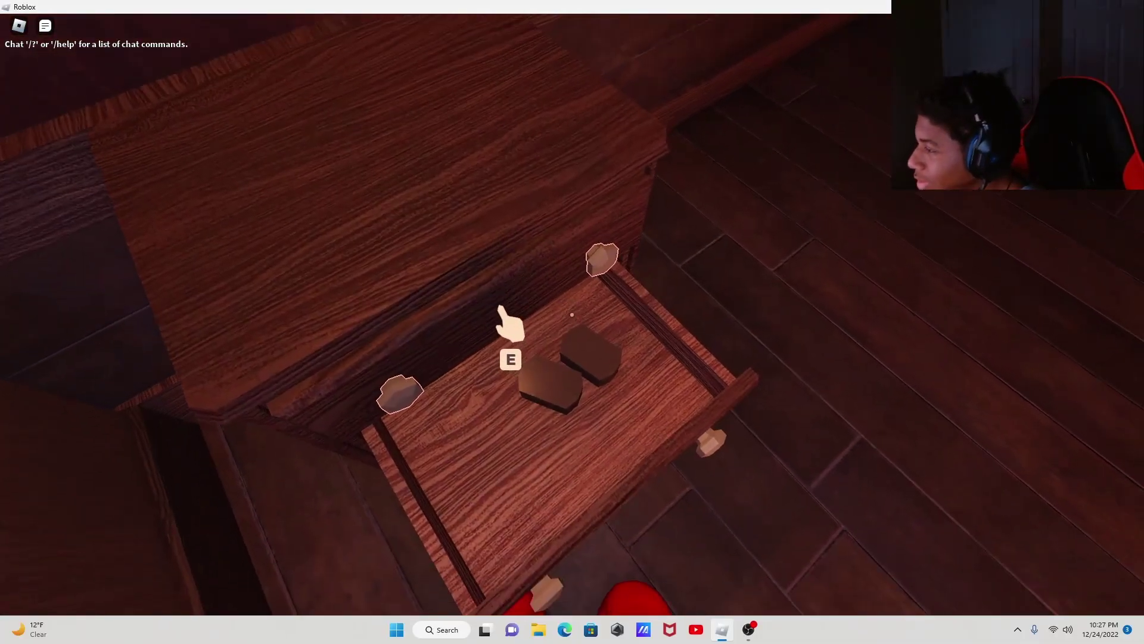
pyautogui.press('e')
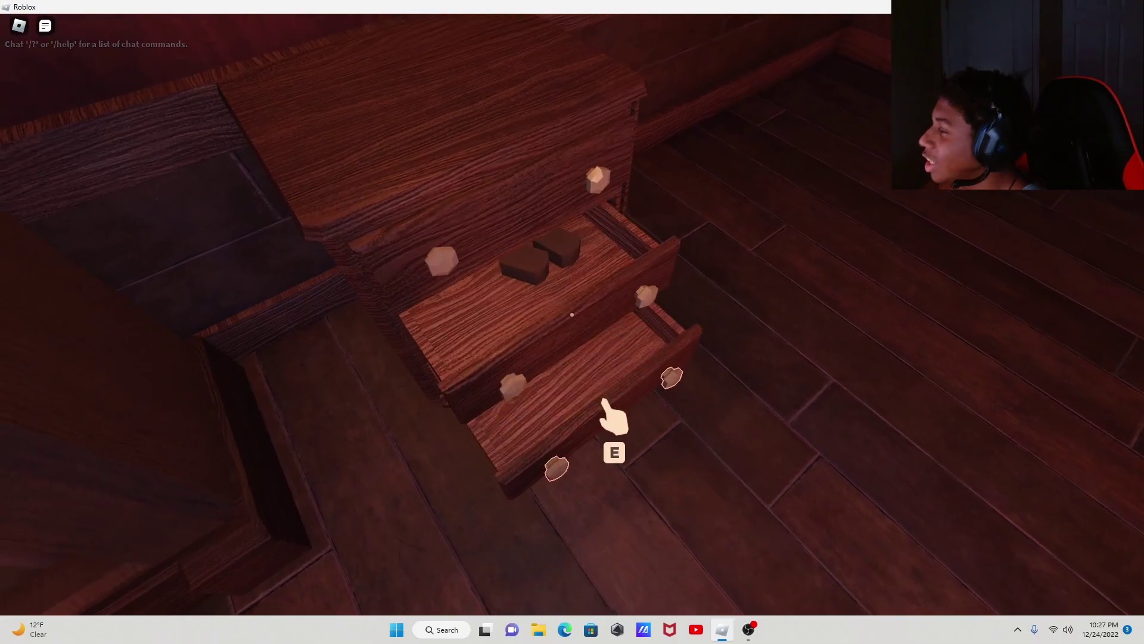
# Step: Take gold from the library room's dresser, then follow the corridor toward door 0004
pyautogui.press('w')
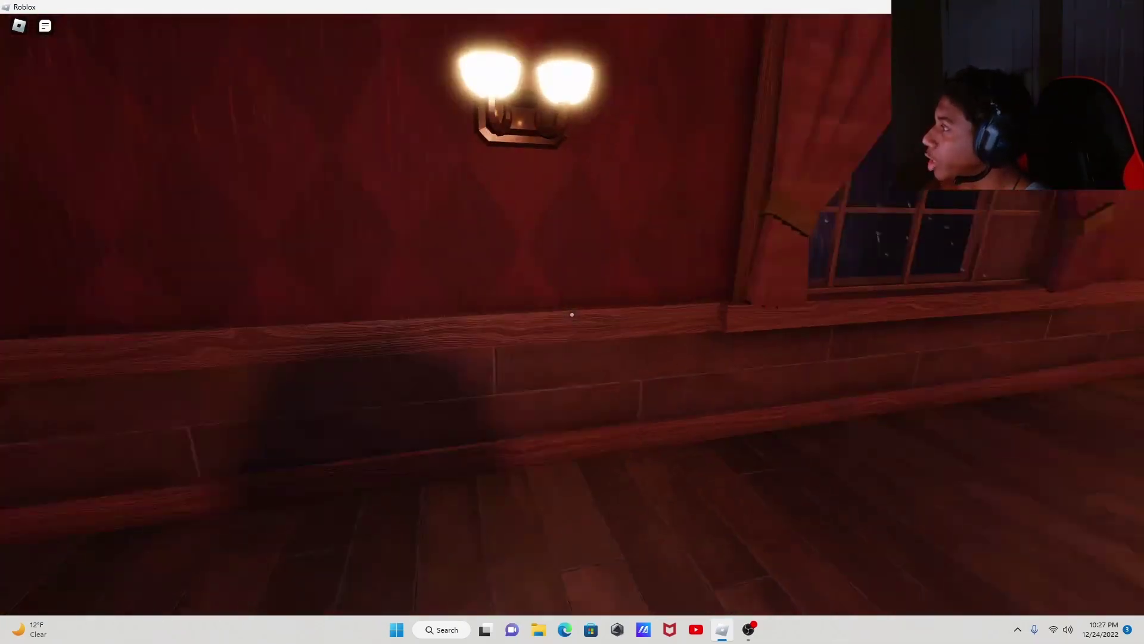
pyautogui.press('w')
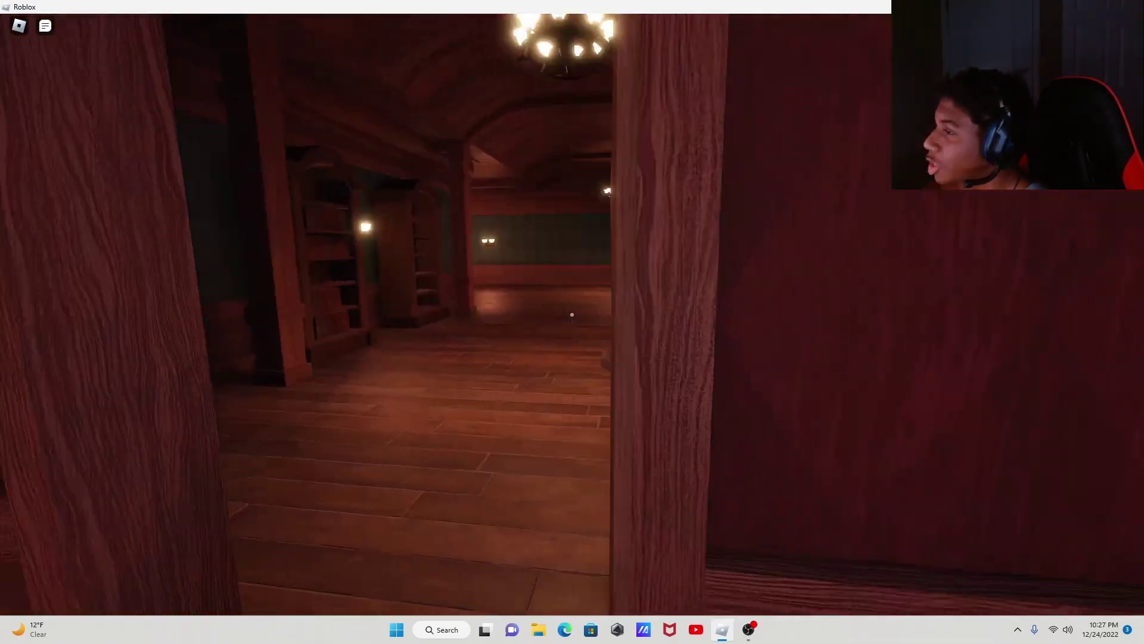
pyautogui.press('w')
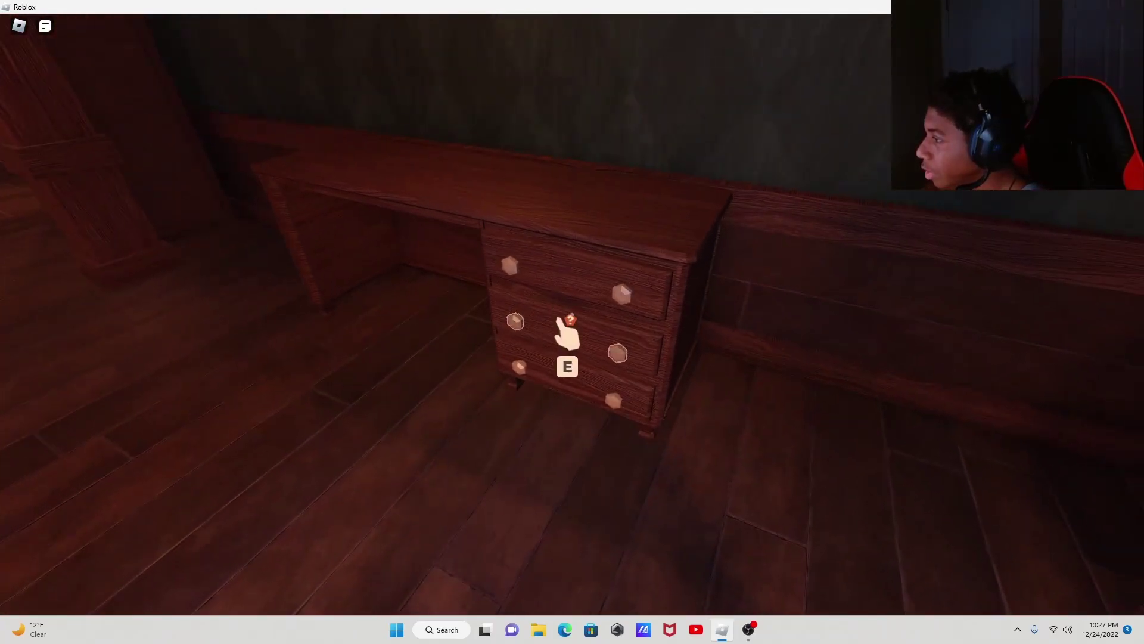
pyautogui.press('e')
pyautogui.press('e')
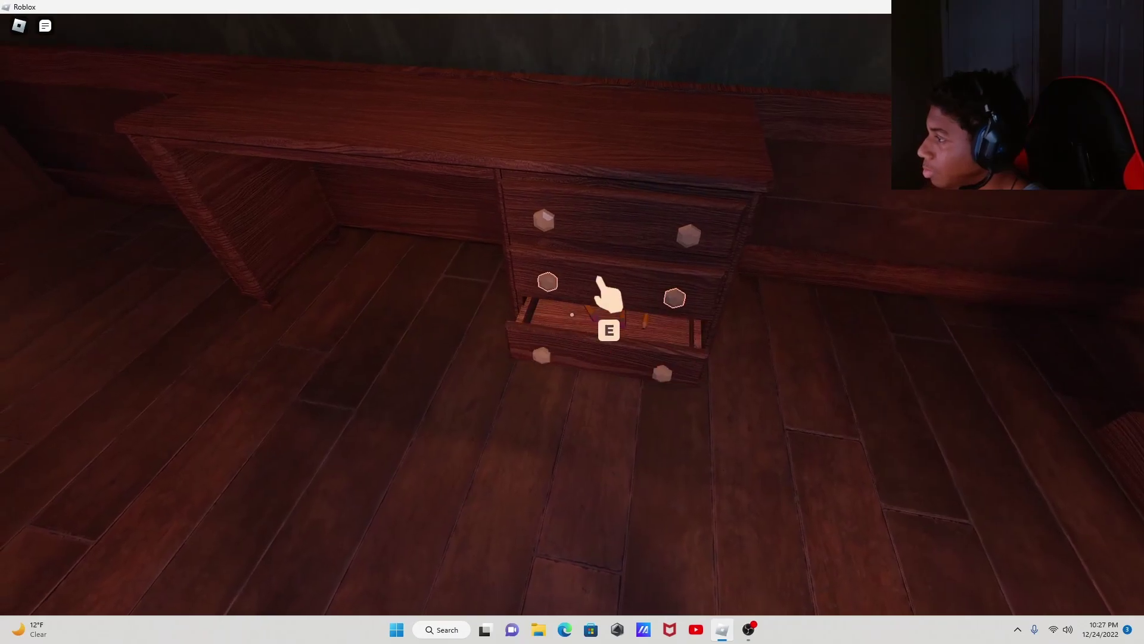
pyautogui.press('w')
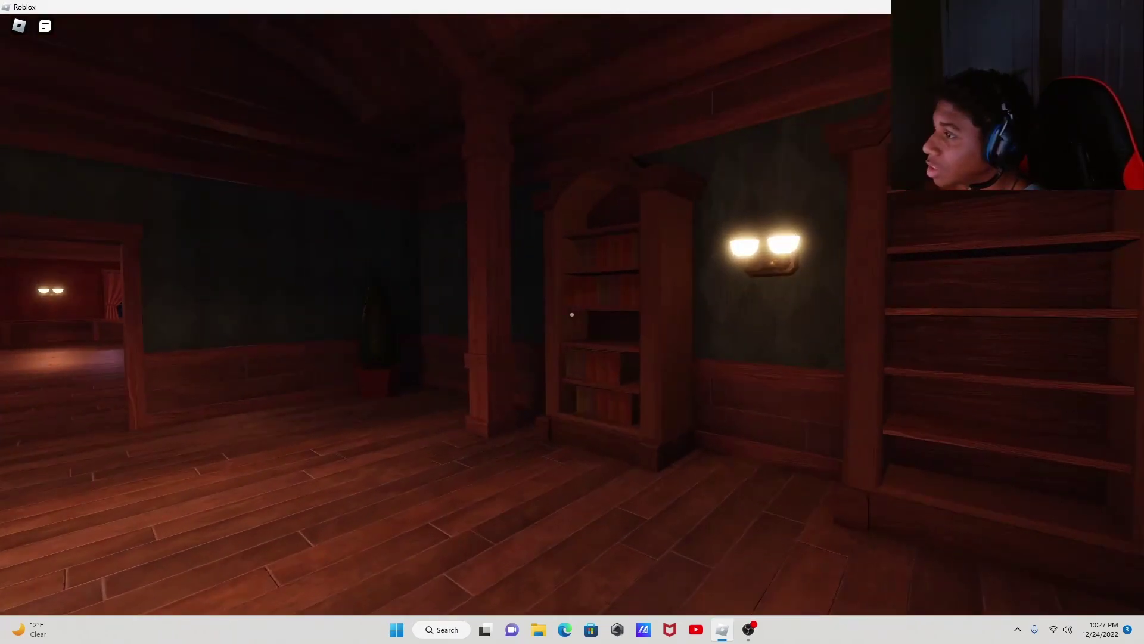
pyautogui.press('w')
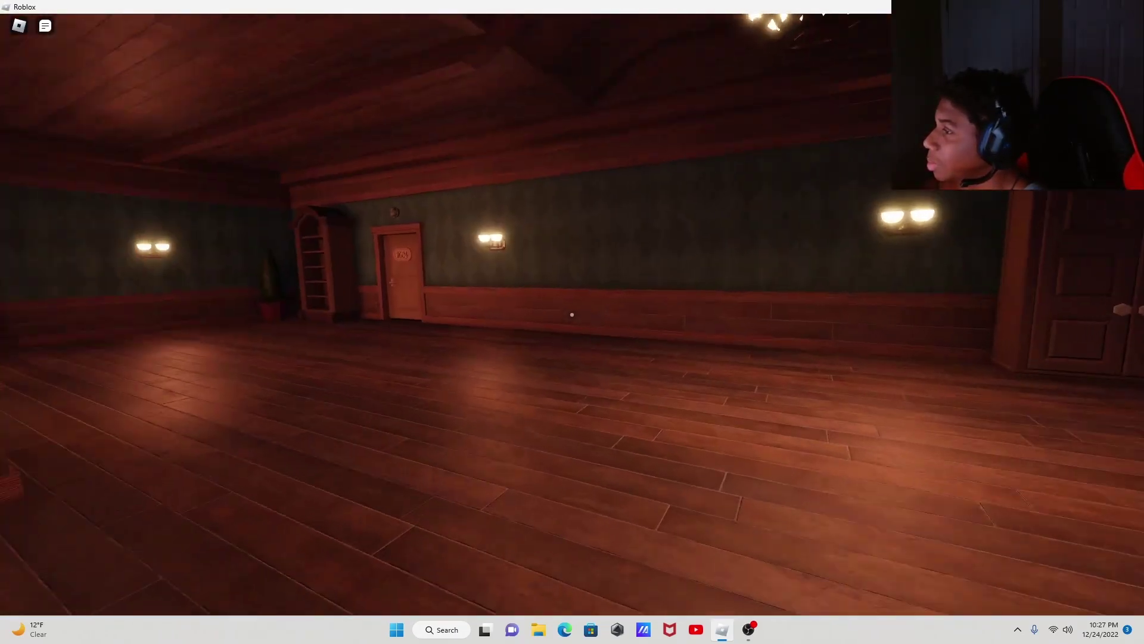
pyautogui.press('w')
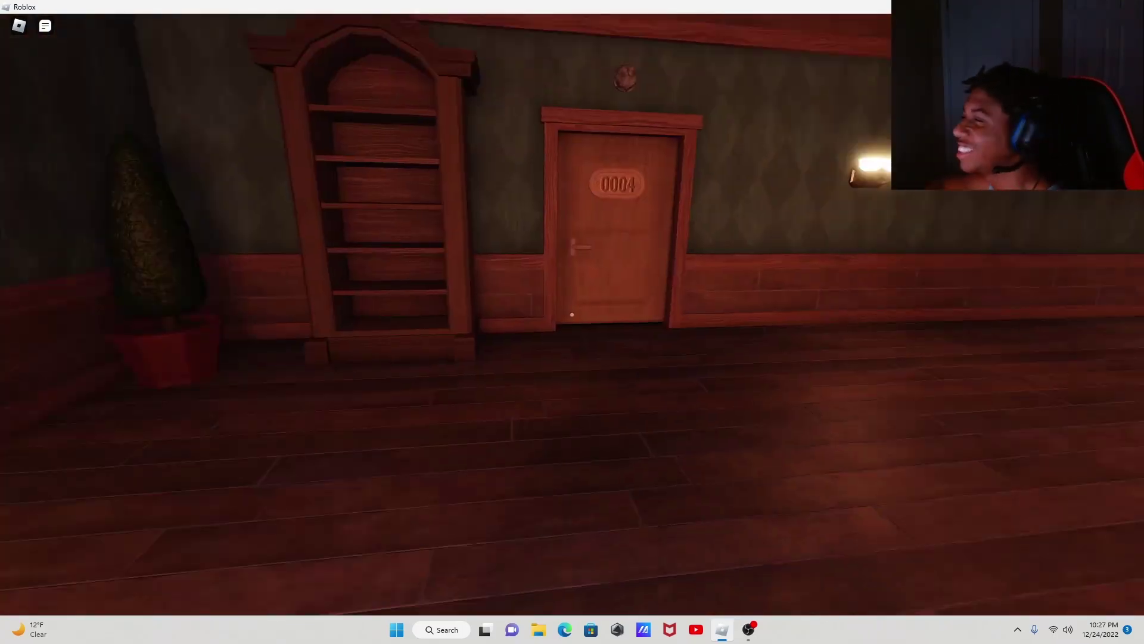
# Step: Pass doors 0004 and 0005, then cross the brick corridor and climb the staircase
pyautogui.press('w')
pyautogui.press('w')
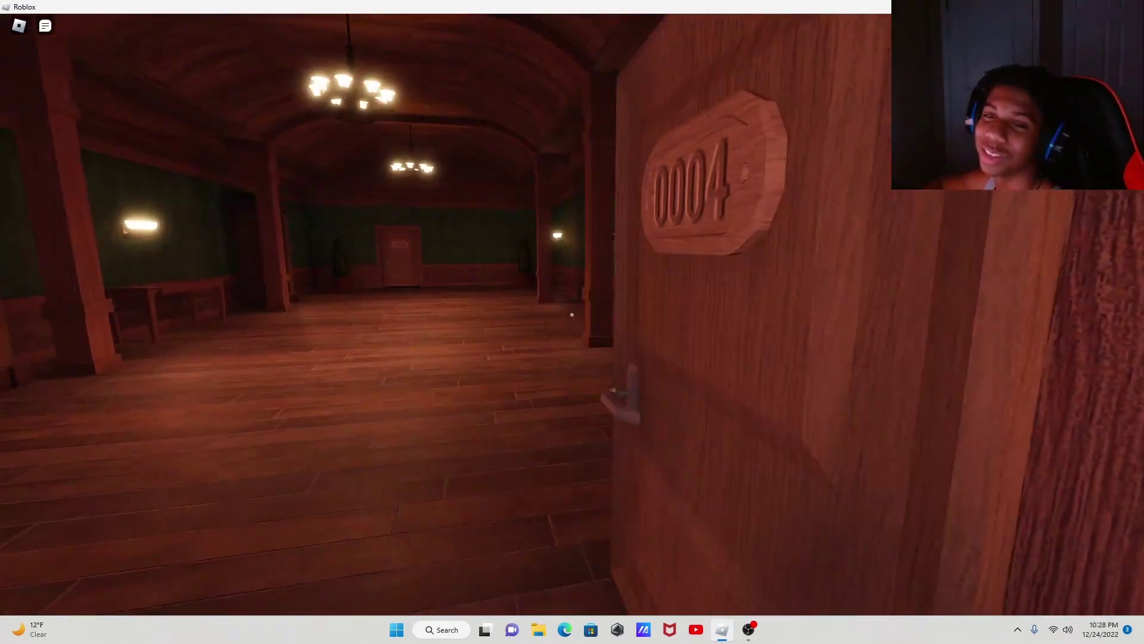
pyautogui.press('w')
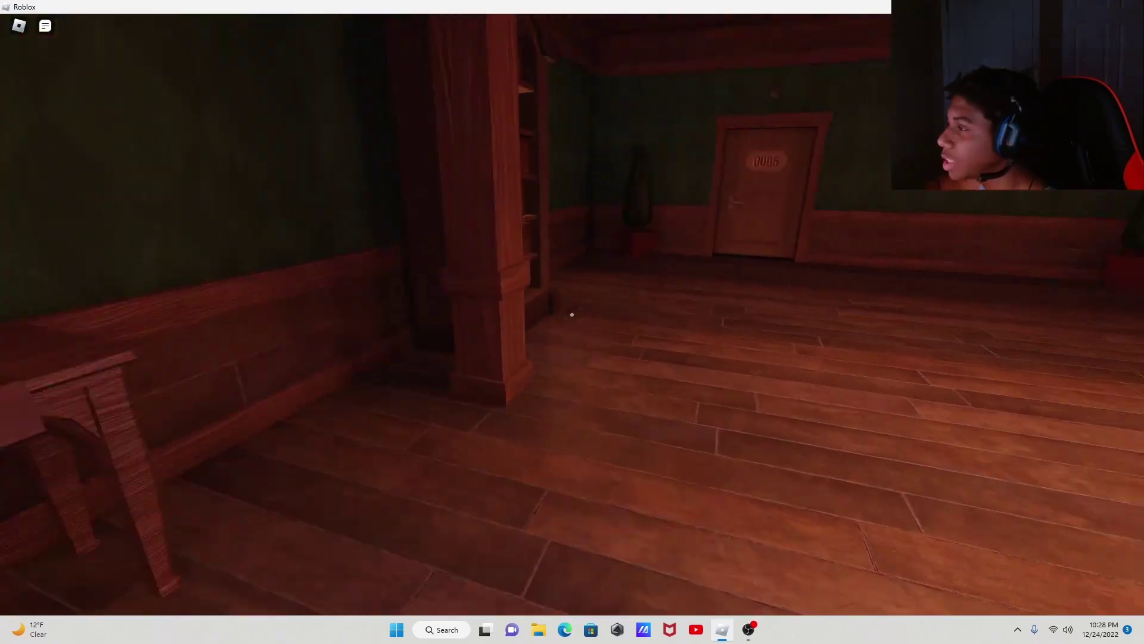
pyautogui.press('w')
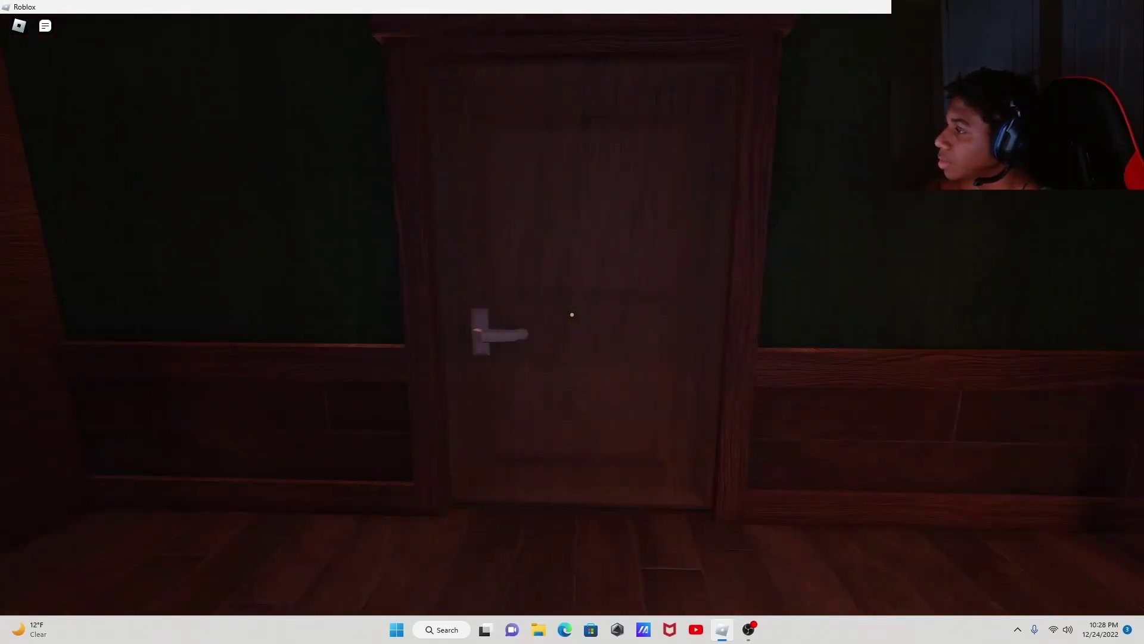
pyautogui.press('w')
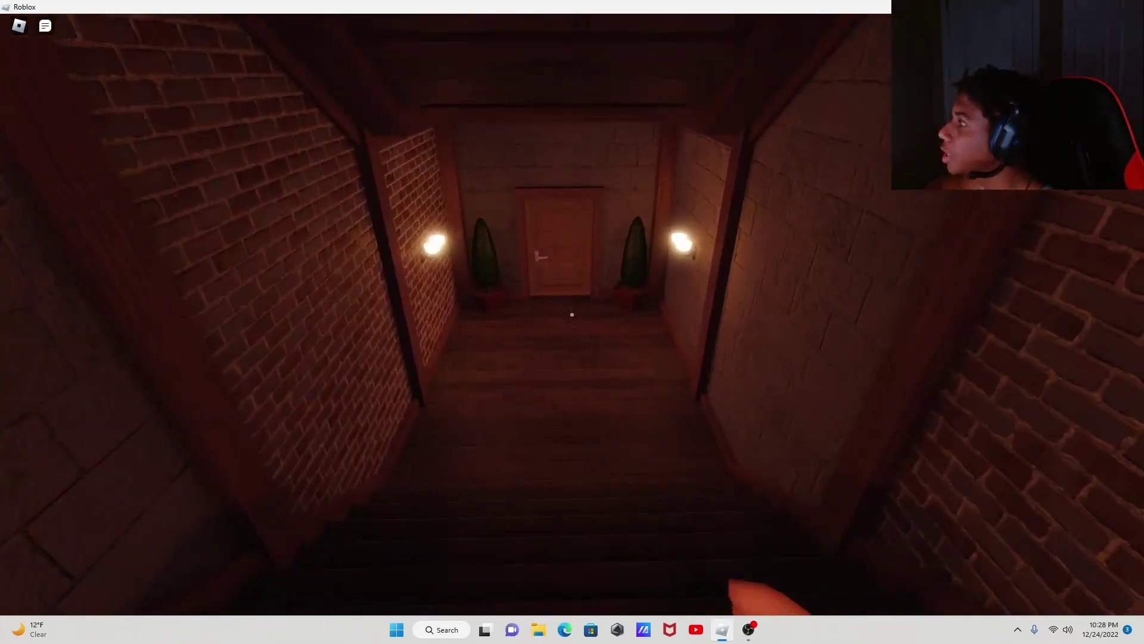
pyautogui.press('w')
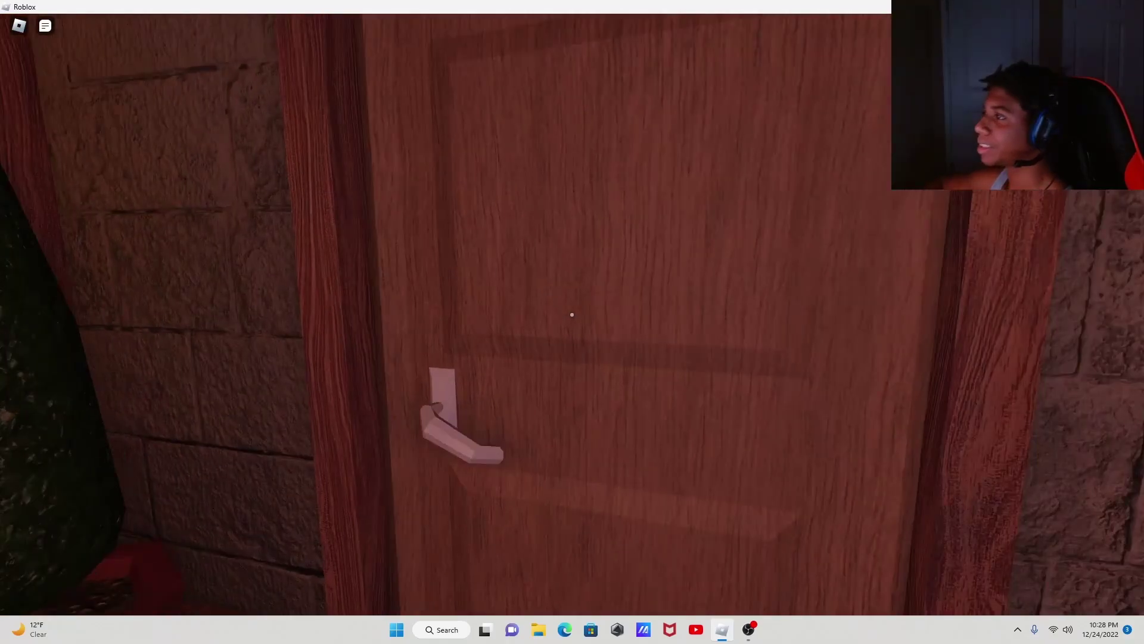
pyautogui.press('w')
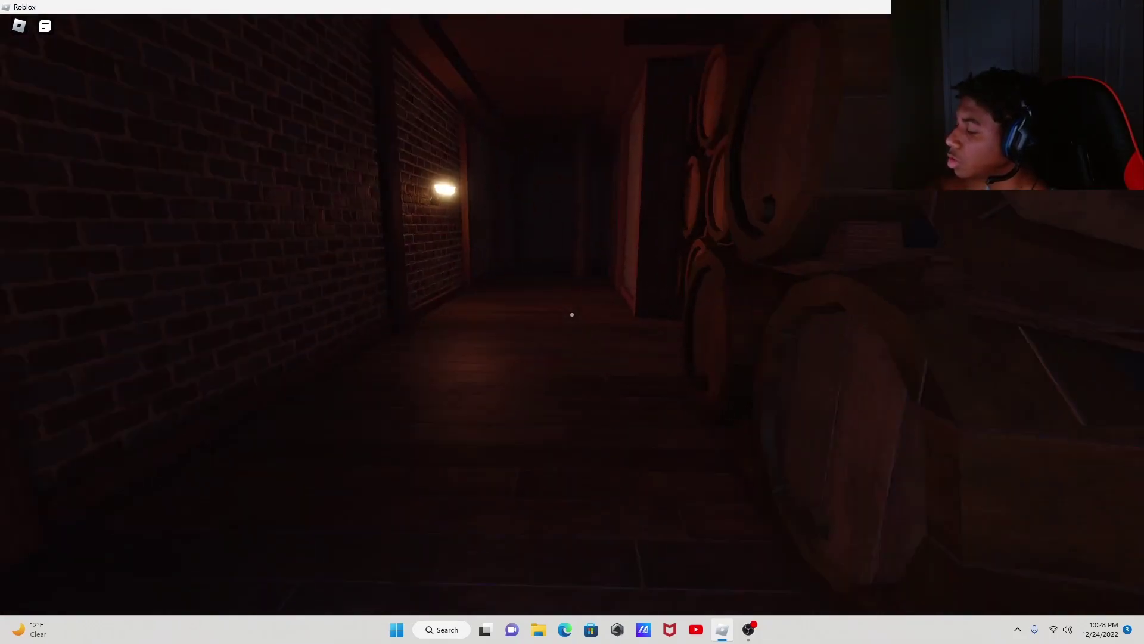
pyautogui.press('w')
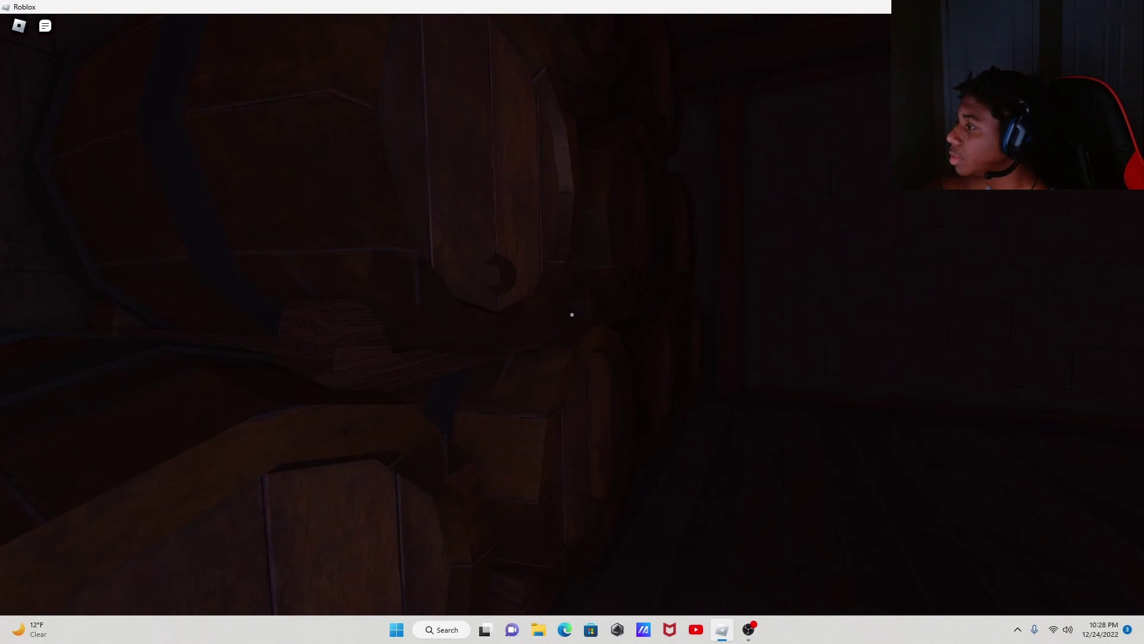
pyautogui.press('w')
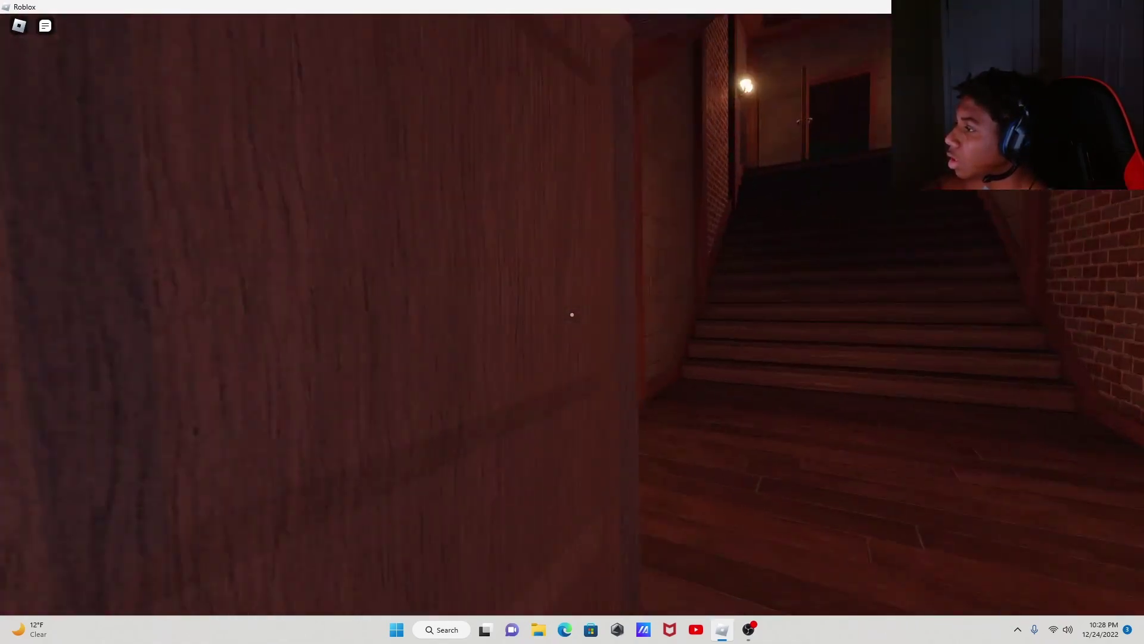
pyautogui.press('w')
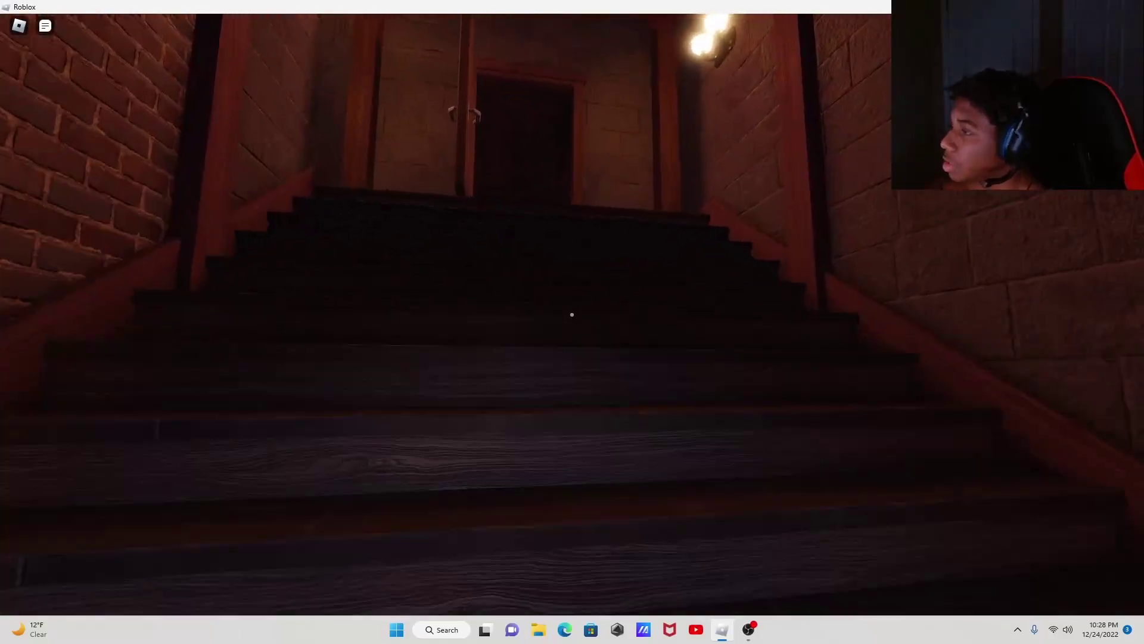
pyautogui.press('w')
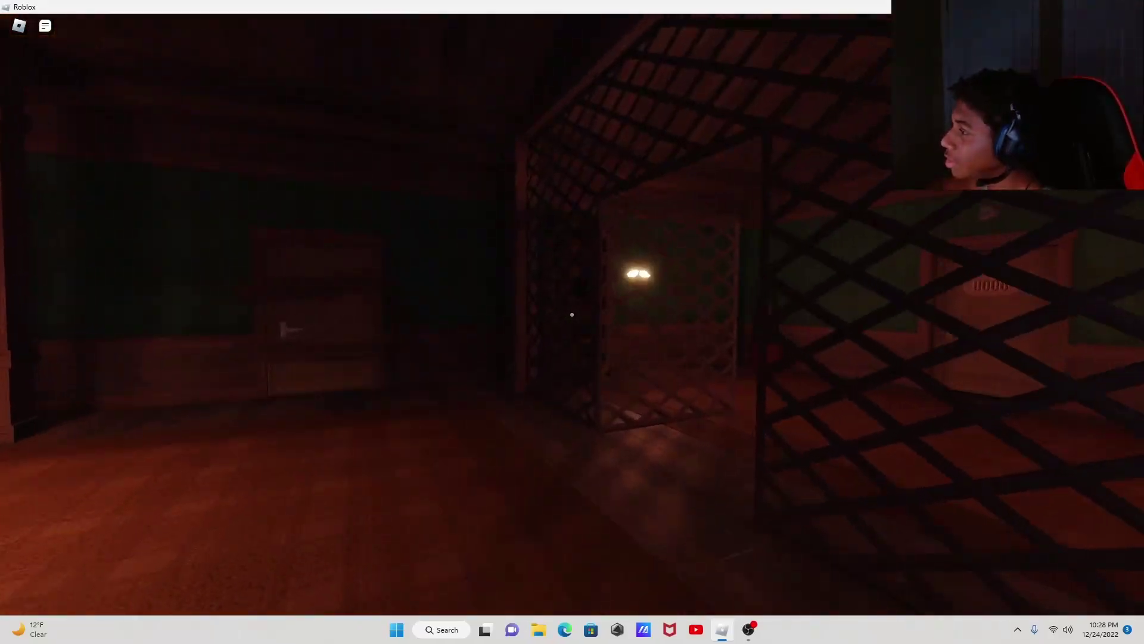
# Step: Go through door 0006 and cross its hallway to door 0007
pyautogui.press('w')
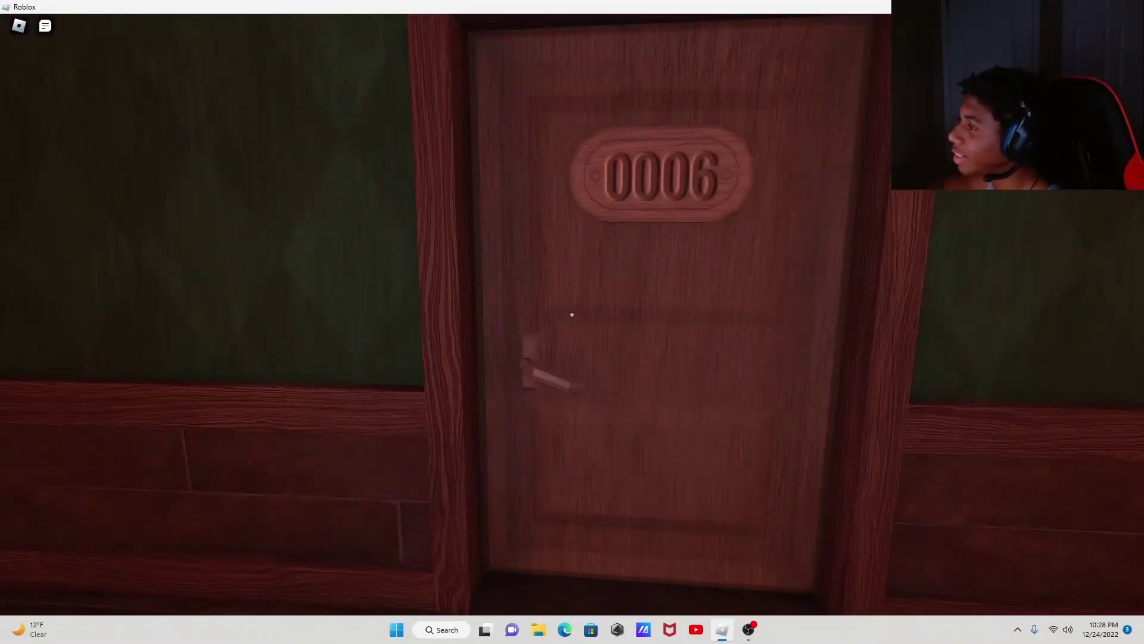
pyautogui.press('w')
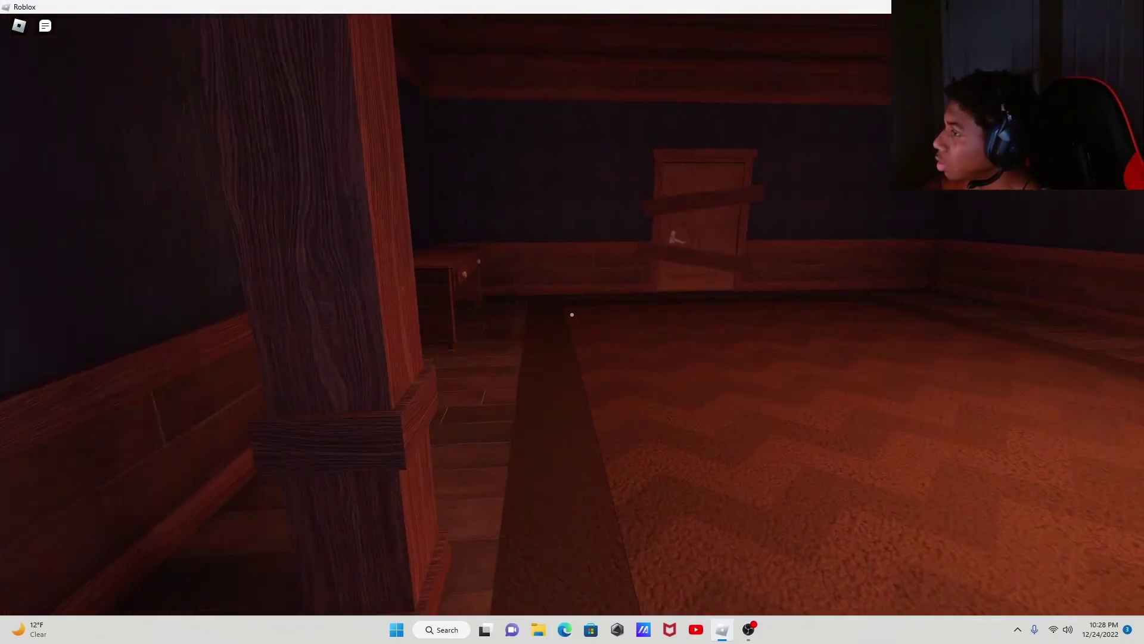
pyautogui.press('w')
pyautogui.press('w')
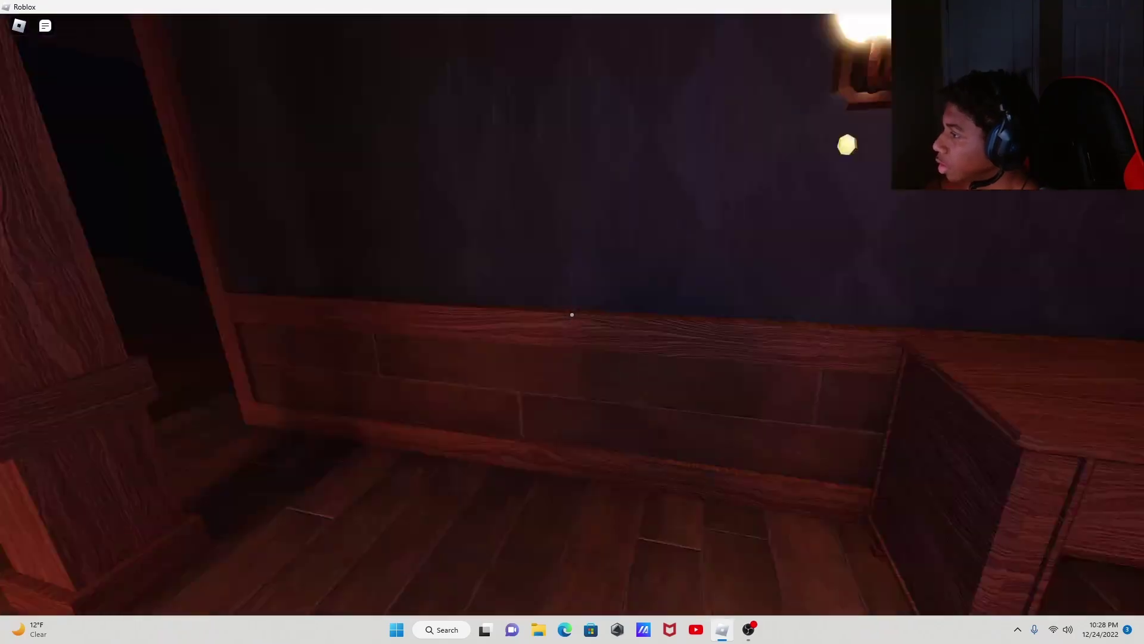
pyautogui.press('w')
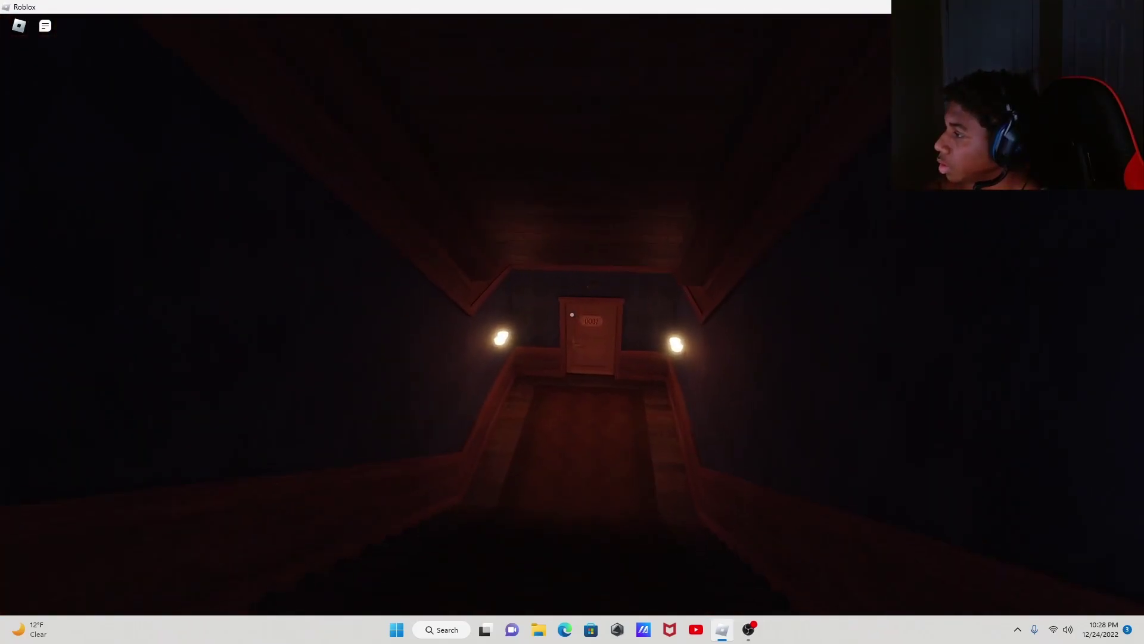
pyautogui.press('w')
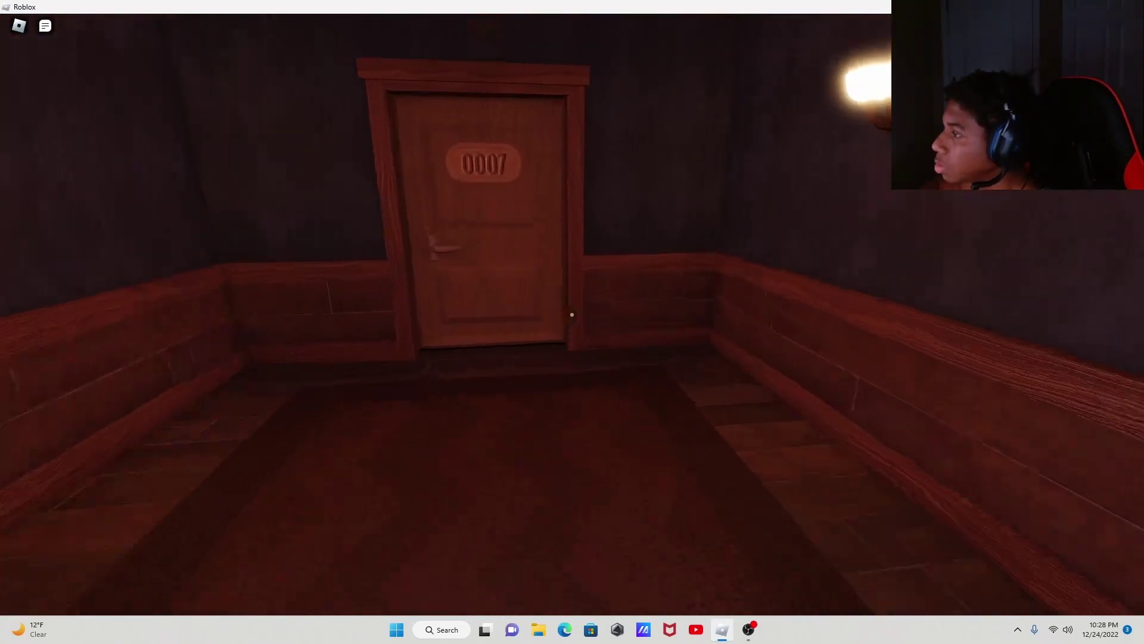
pyautogui.press('w')
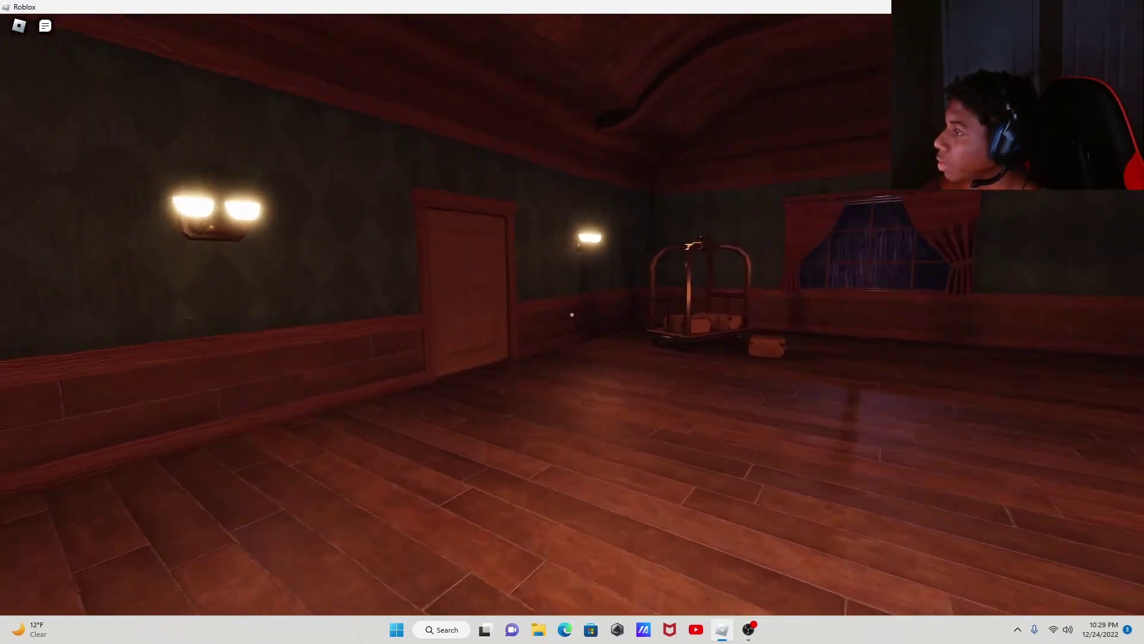
# Step: Pass door 0008 and take the lighter from a dresser in the bookshelf room
pyautogui.press('w')
pyautogui.press('w')
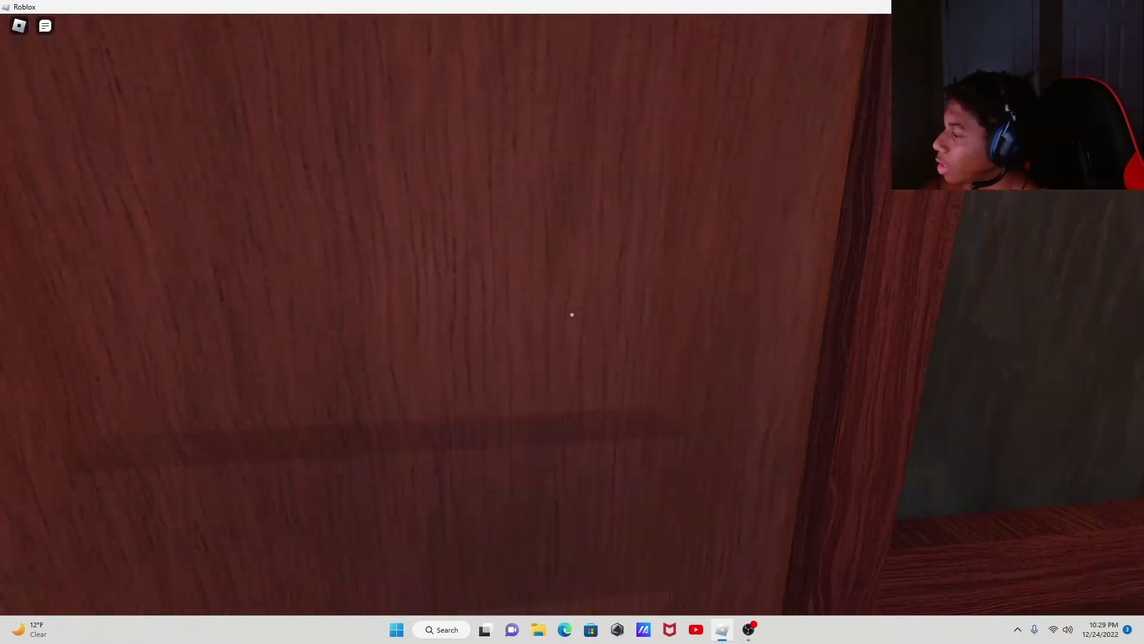
pyautogui.press('w')
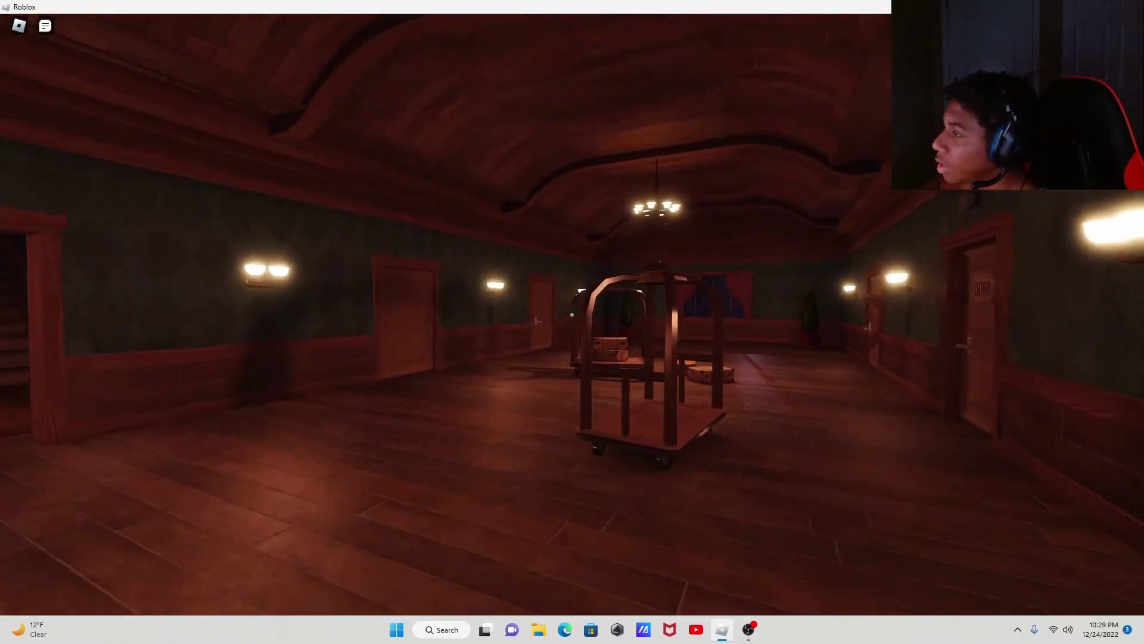
pyautogui.press('w')
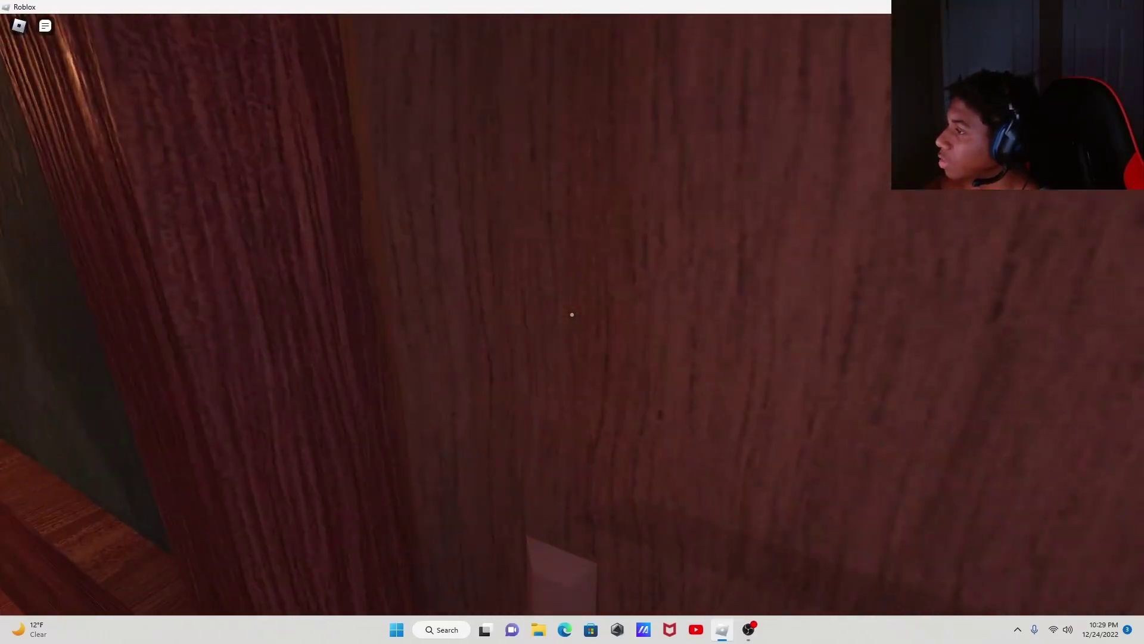
pyautogui.press('w')
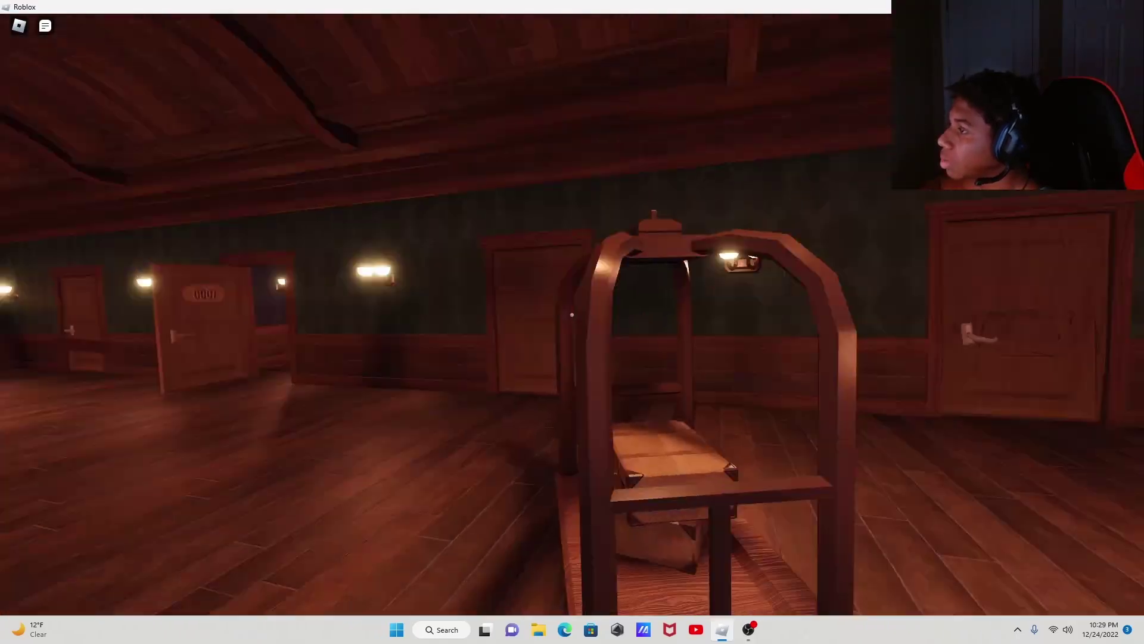
pyautogui.press('w')
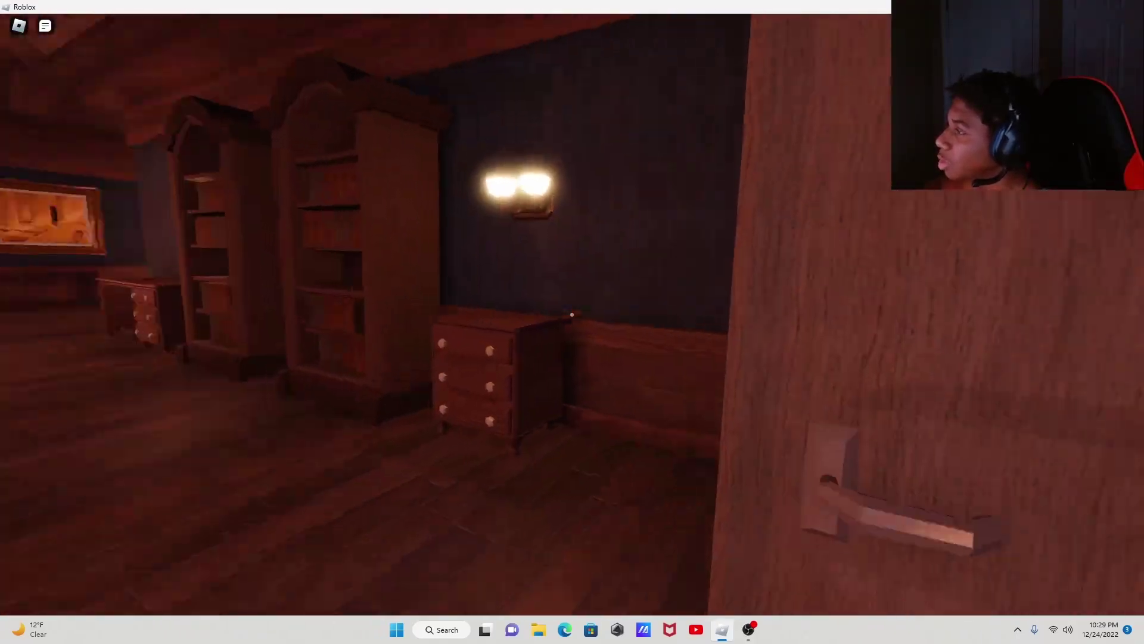
pyautogui.press('w')
pyautogui.press('e')
pyautogui.press('e')
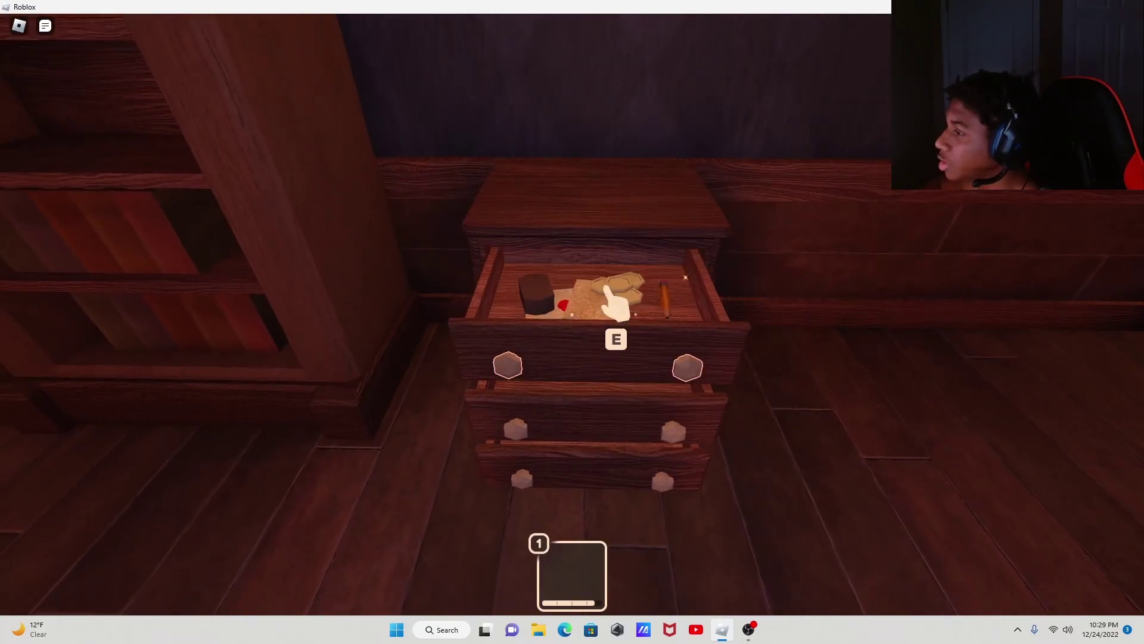
pyautogui.press('e')
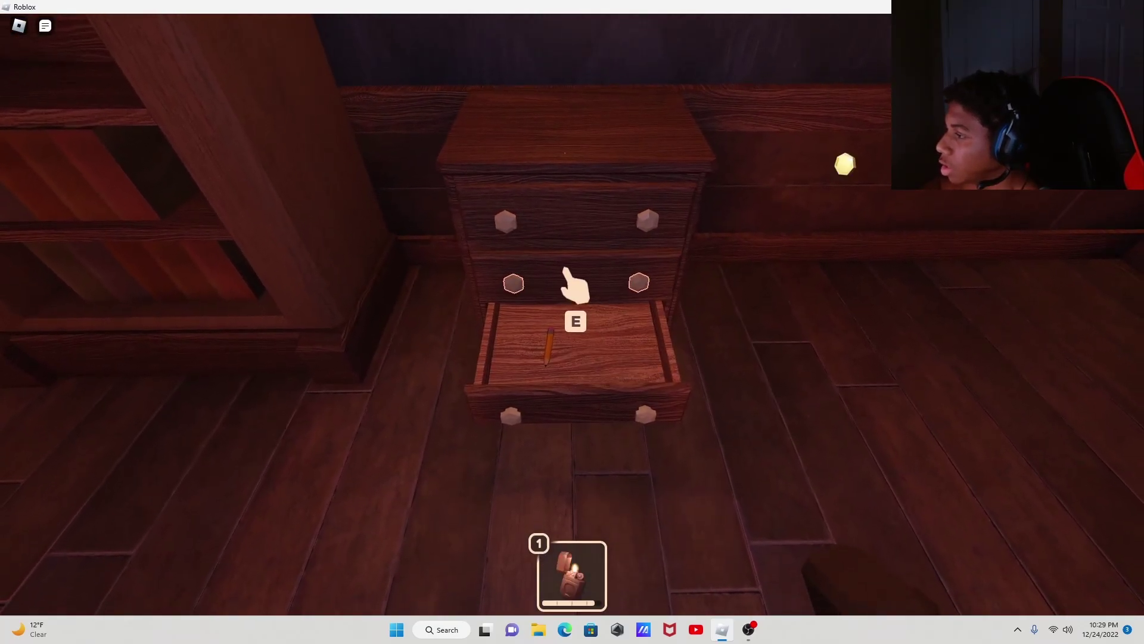
# Step: Walk the wardrobe-lined hallway and go through door 0009
pyautogui.press('w')
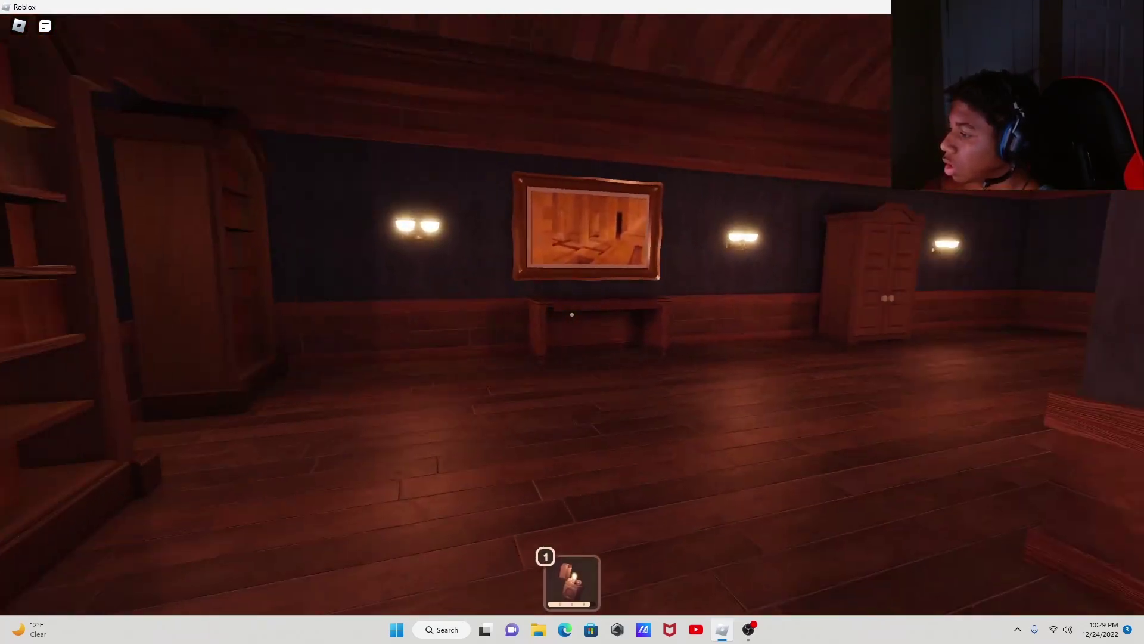
pyautogui.press('w')
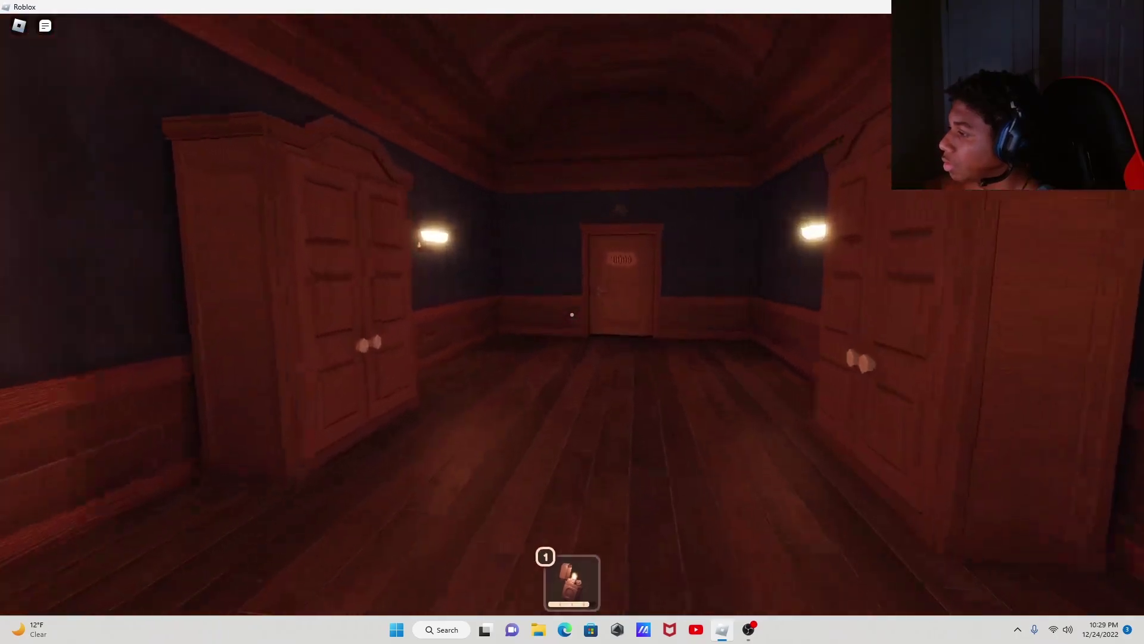
pyautogui.press('w')
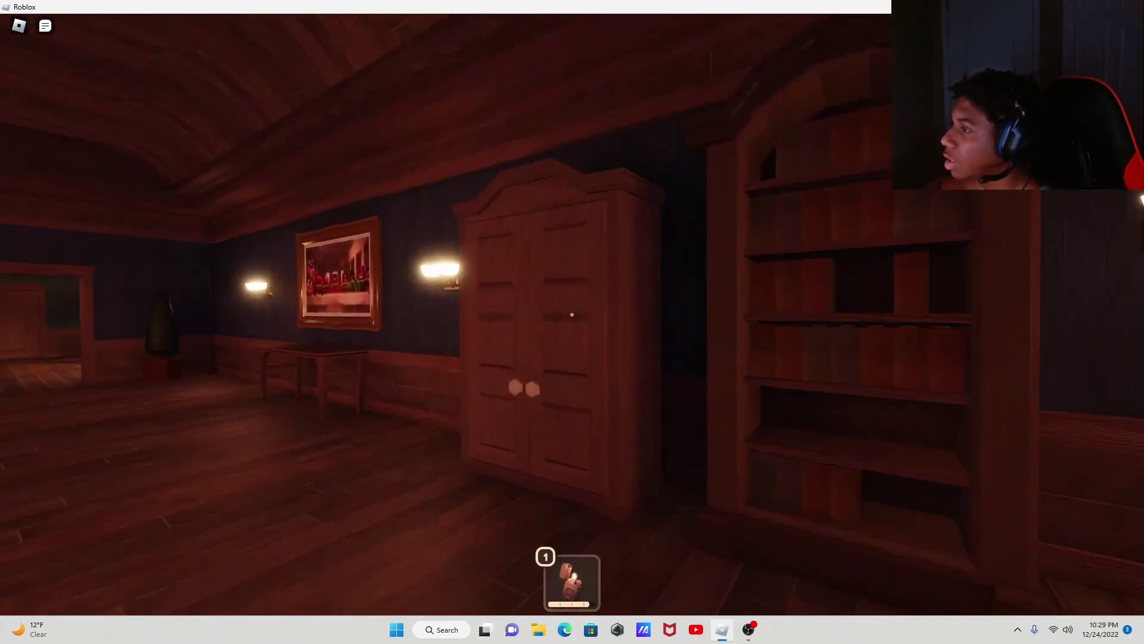
pyautogui.press('w')
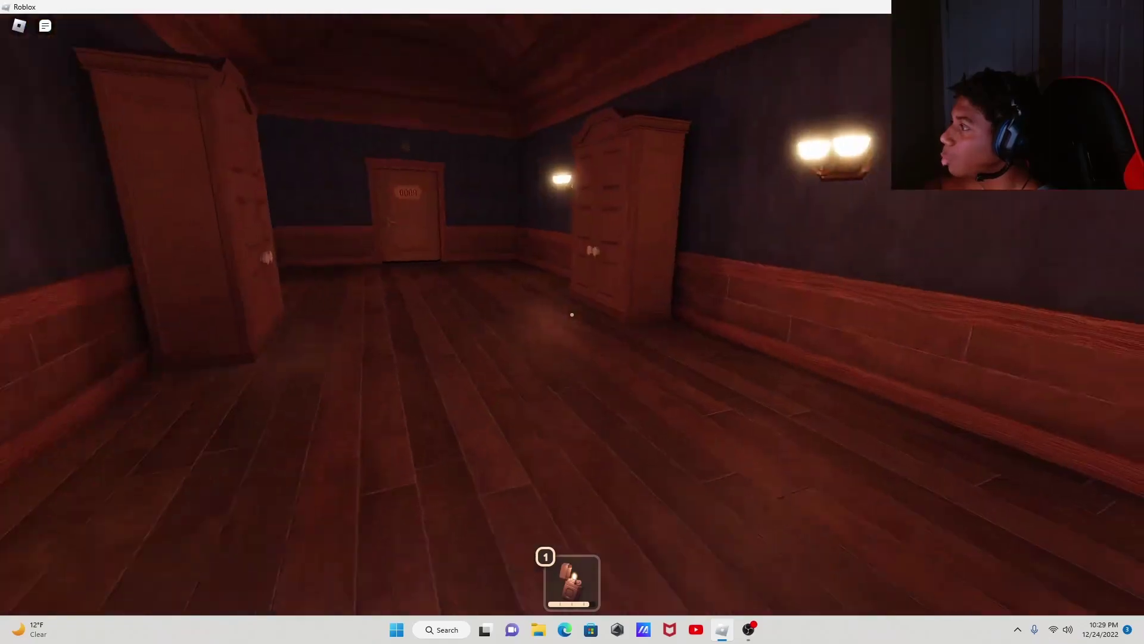
pyautogui.press('w')
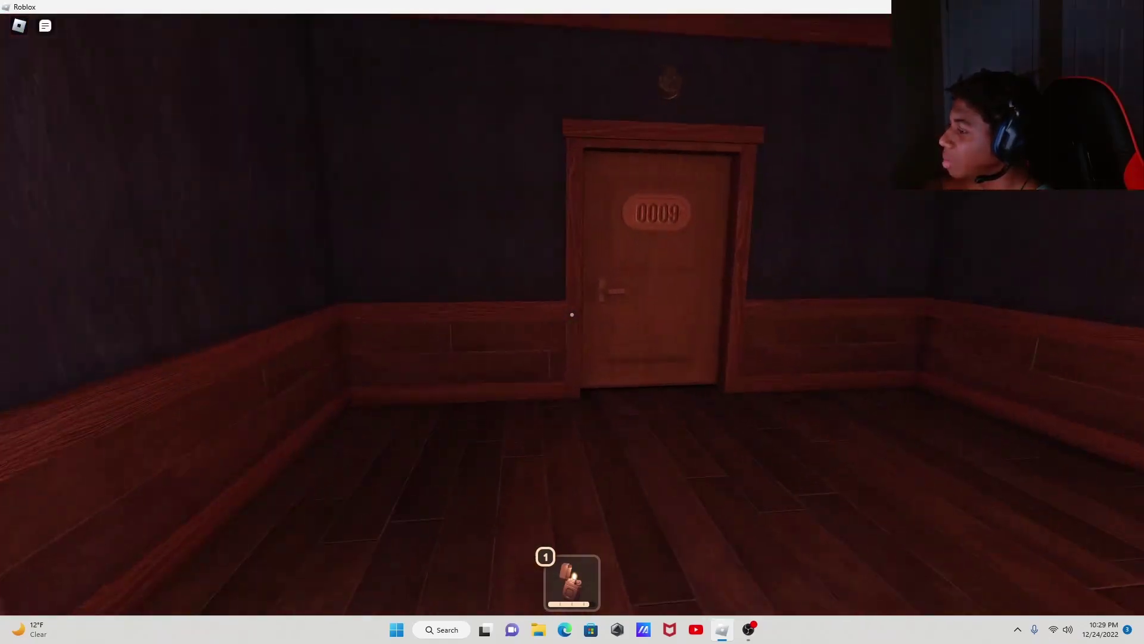
pyautogui.press('w')
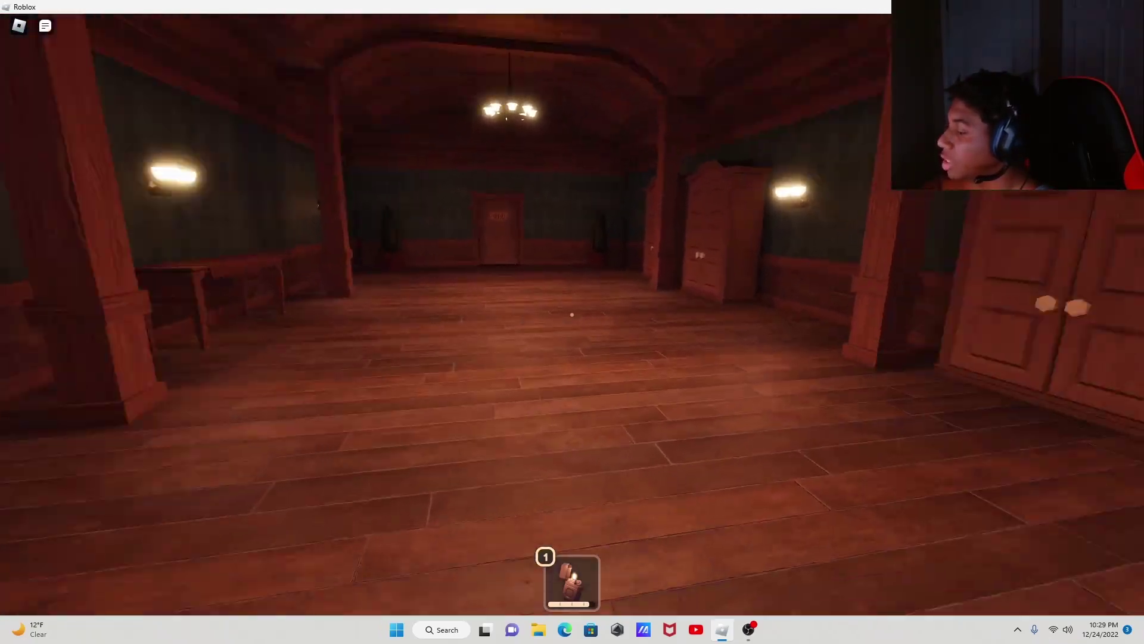
# Step: Head down the lamp-lit hallway and search the desk drawers
pyautogui.press('w')
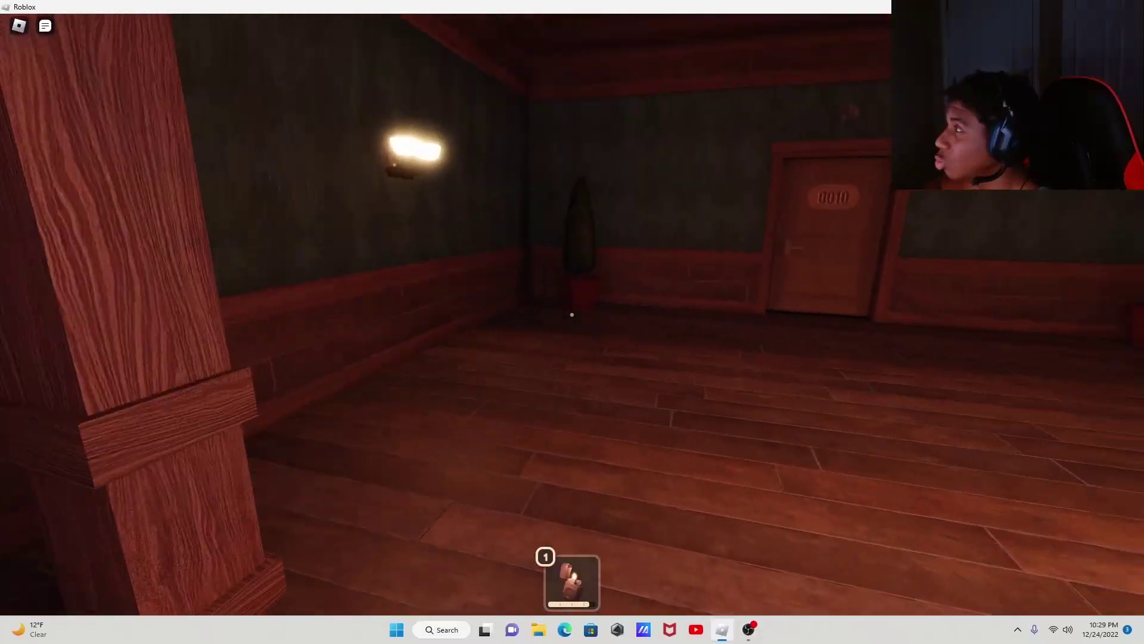
pyautogui.press('w')
pyautogui.press('w')
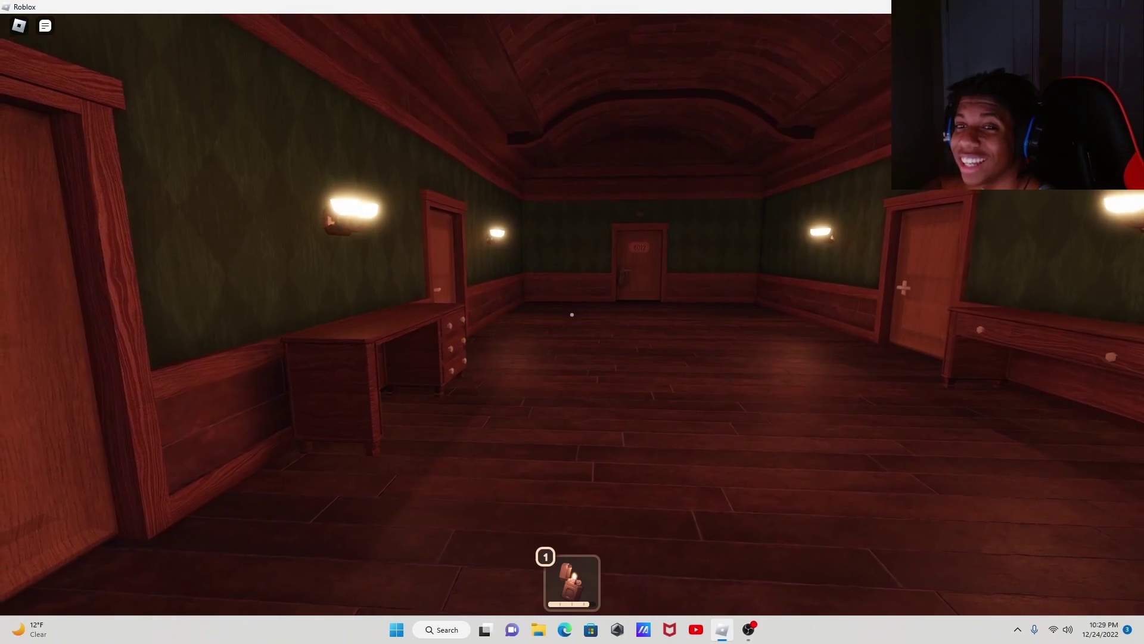
pyautogui.press('a')
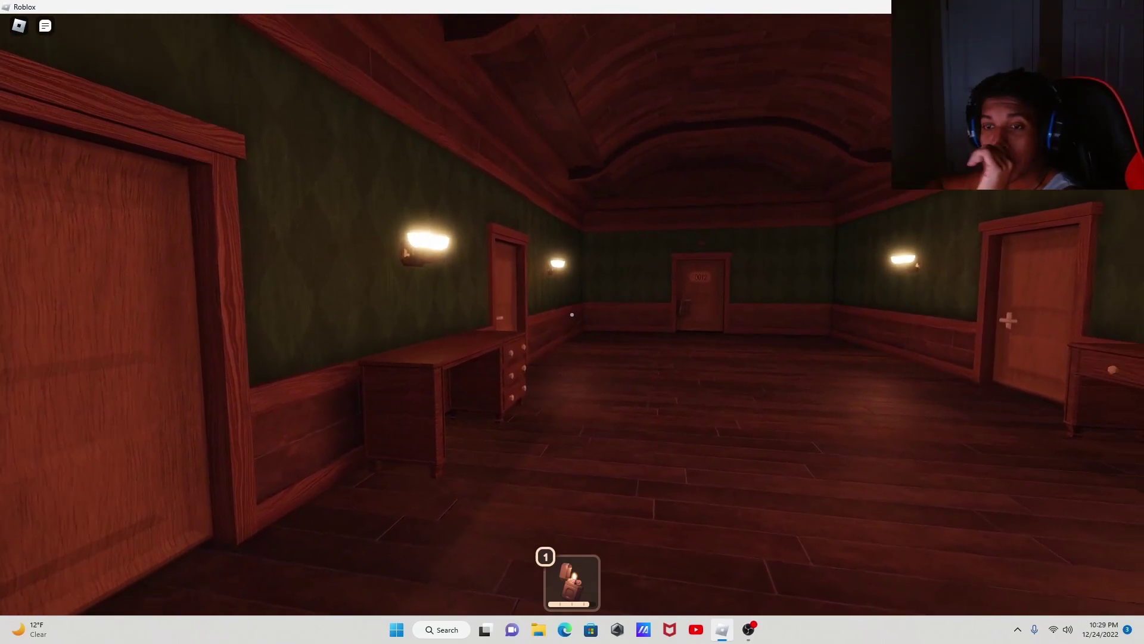
pyautogui.press('w')
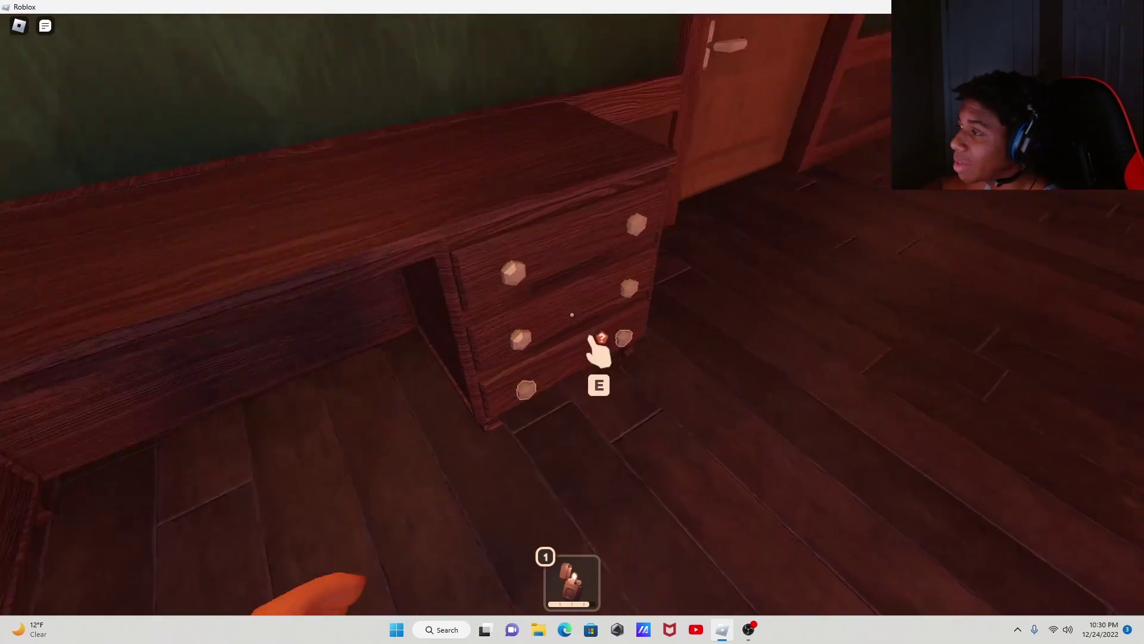
pyautogui.press('e')
pyautogui.press('e')
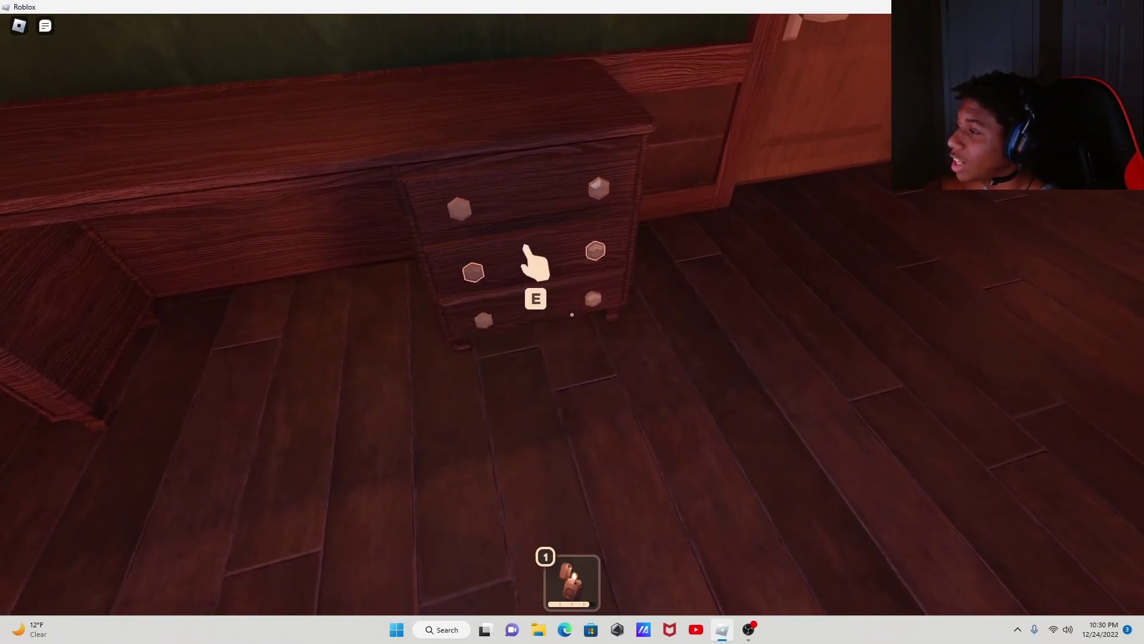
pyautogui.press('e')
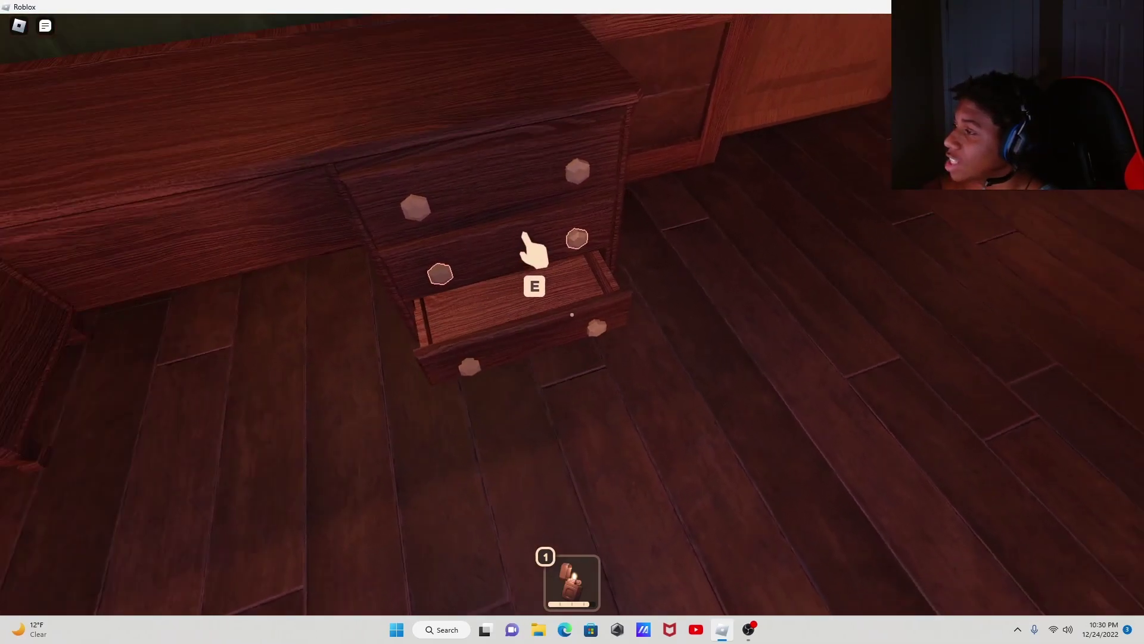
# Step: Enter the bedrooms and open the nightstand drawer beside the bed
pyautogui.press('w')
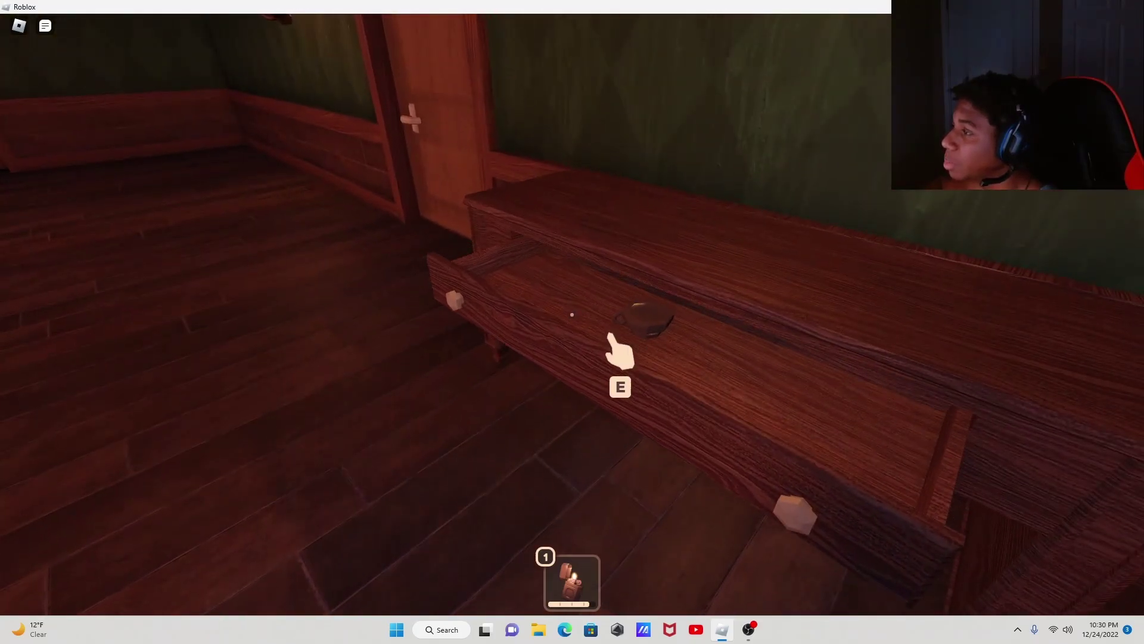
pyautogui.press('w')
pyautogui.press('e')
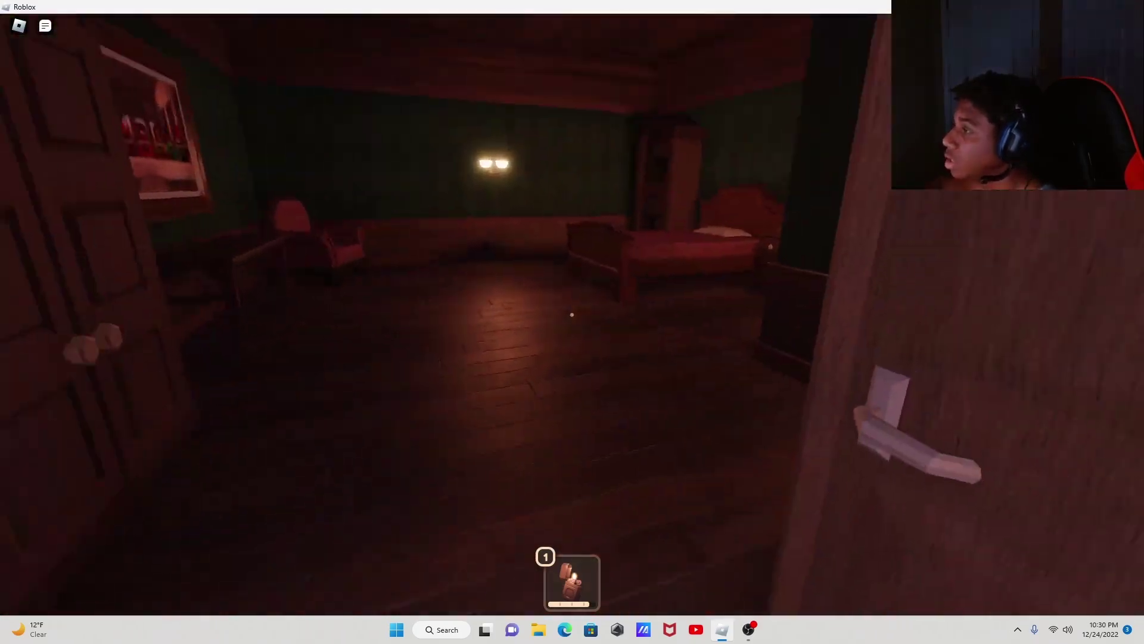
pyautogui.press('w')
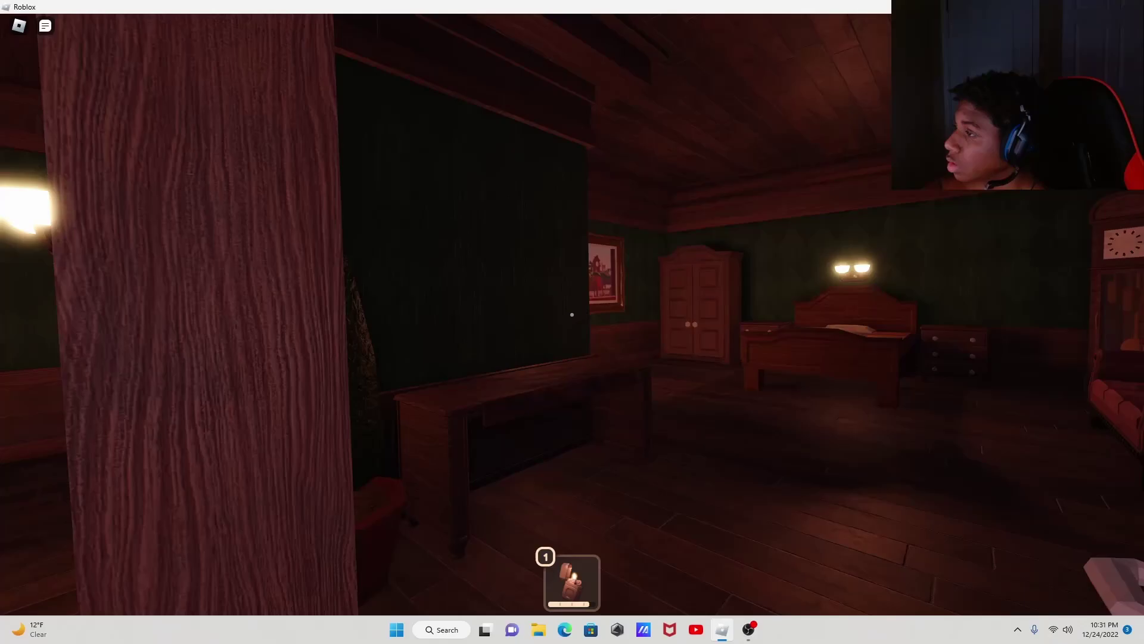
pyautogui.press('w')
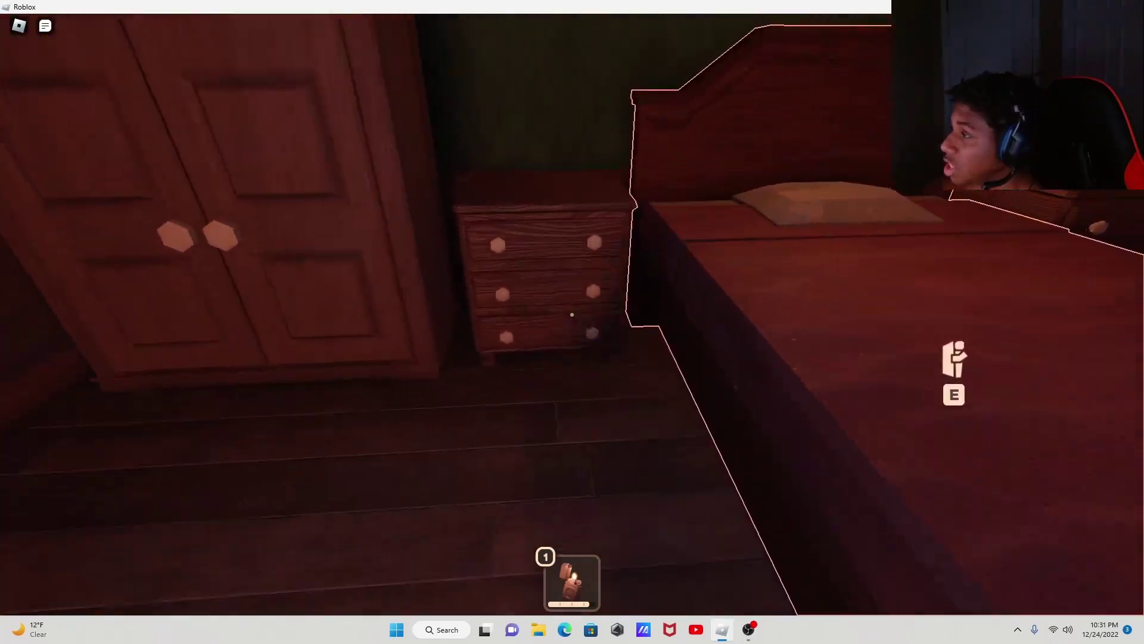
pyautogui.press('e')
pyautogui.press('w')
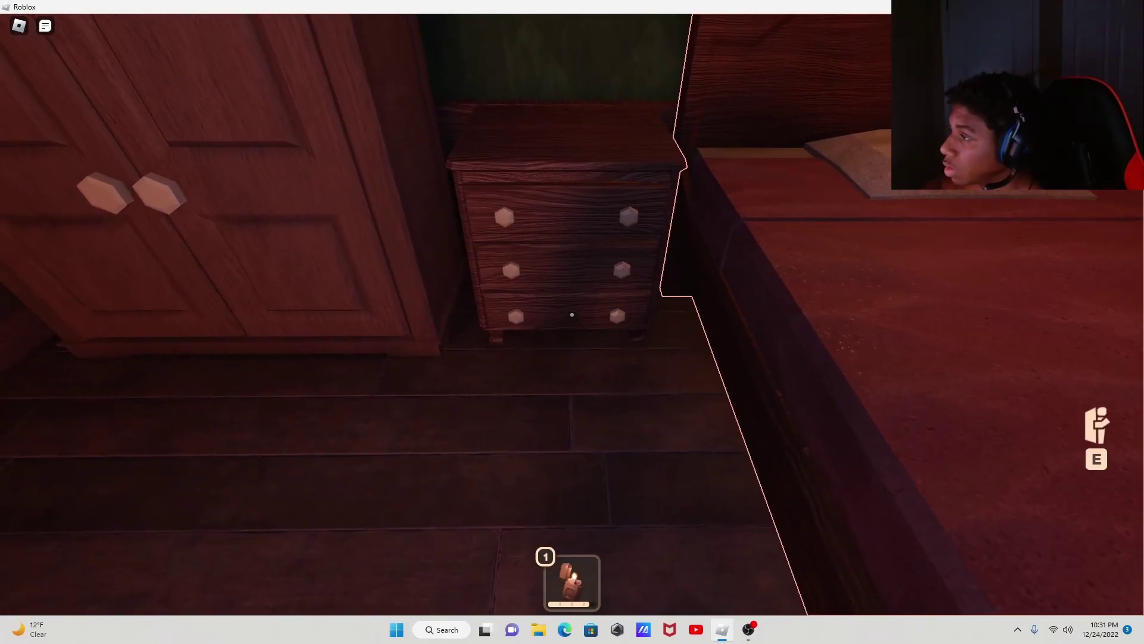
# Step: Cross the painting room and couch room to the open hallway doorway
pyautogui.press('w')
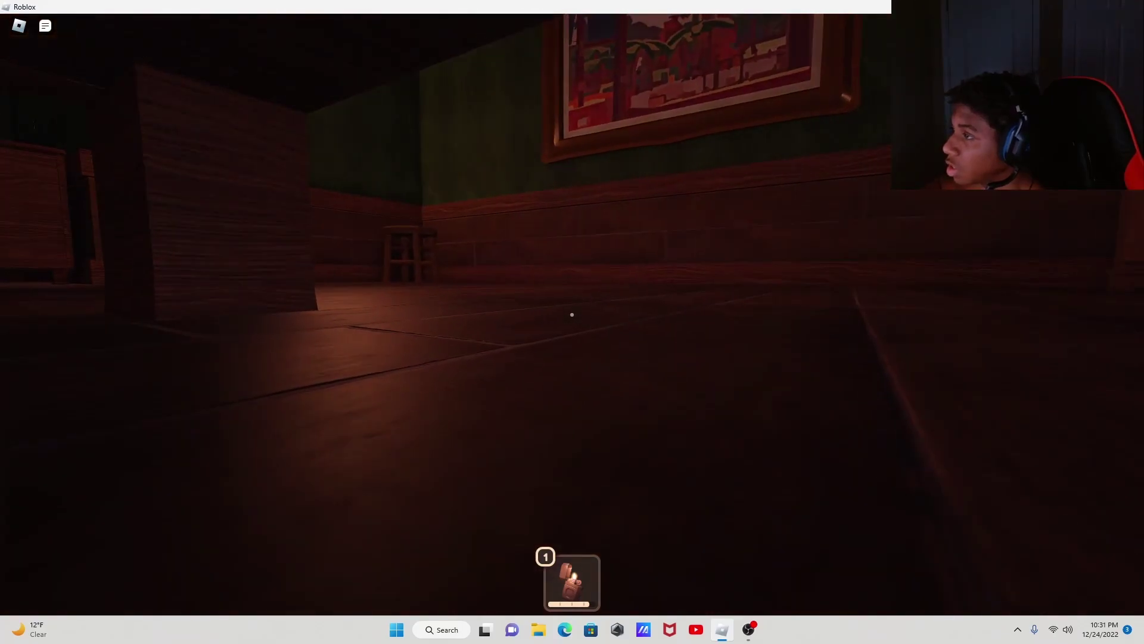
pyautogui.press('w')
pyautogui.press('w')
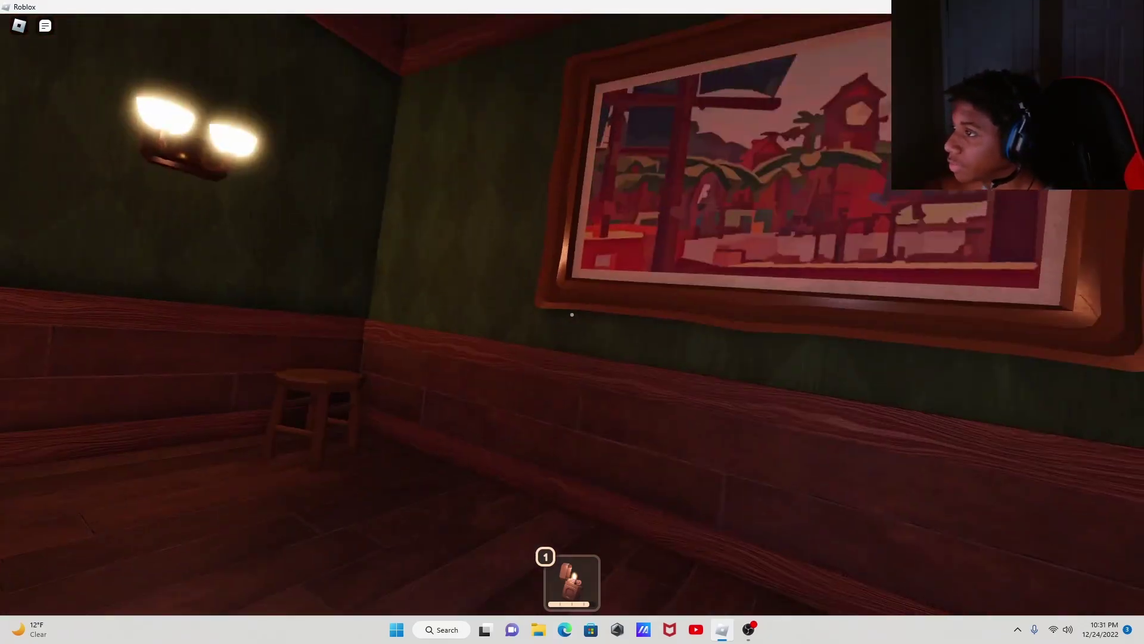
pyautogui.press('w')
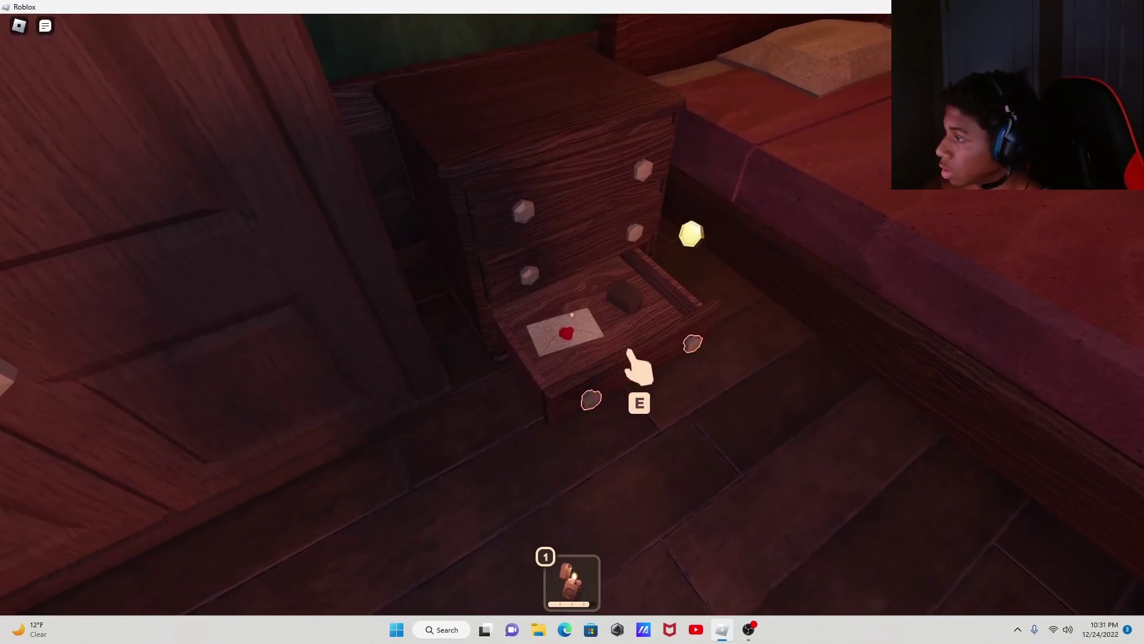
pyautogui.press('w')
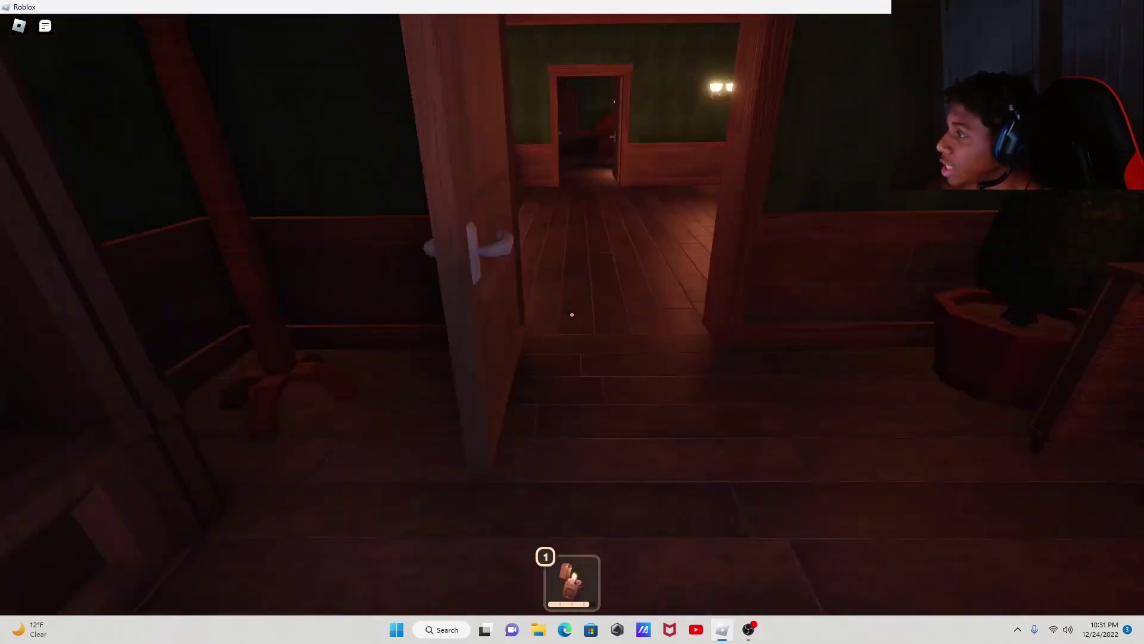
# Step: Open the top, middle and bottom drawers of the first nightstand, looting coins
pyautogui.press('w')
pyautogui.press('e')
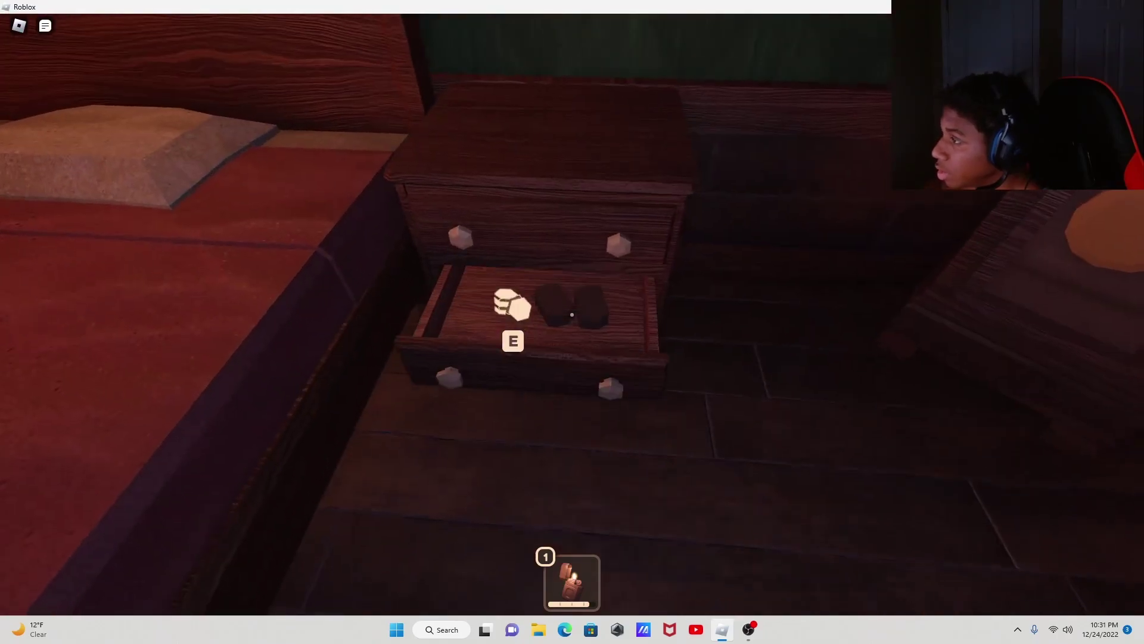
pyautogui.press('e')
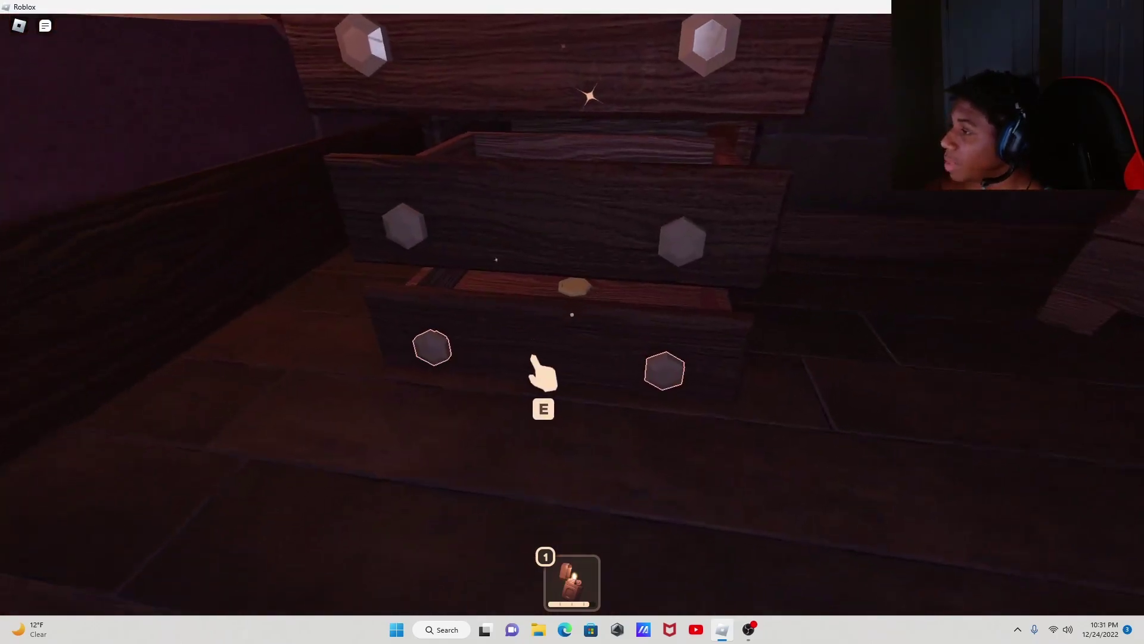
pyautogui.press('e')
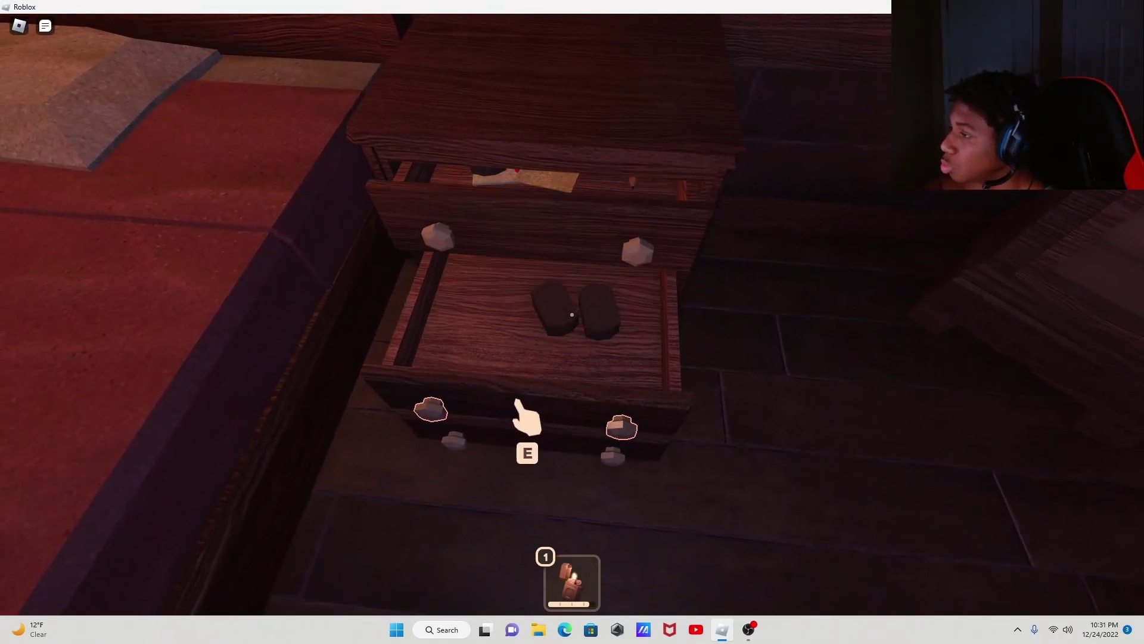
pyautogui.press('e')
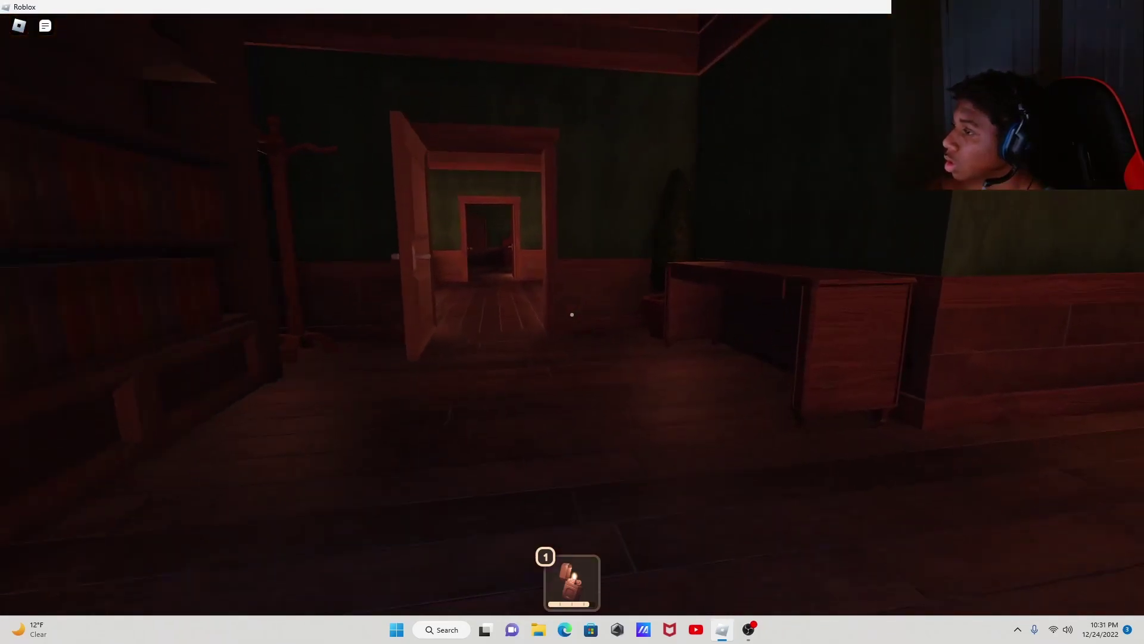
# Step: Take coins in the dark bedroom, back away from the grandfather clock, and open the key's drawer
pyautogui.press('w')
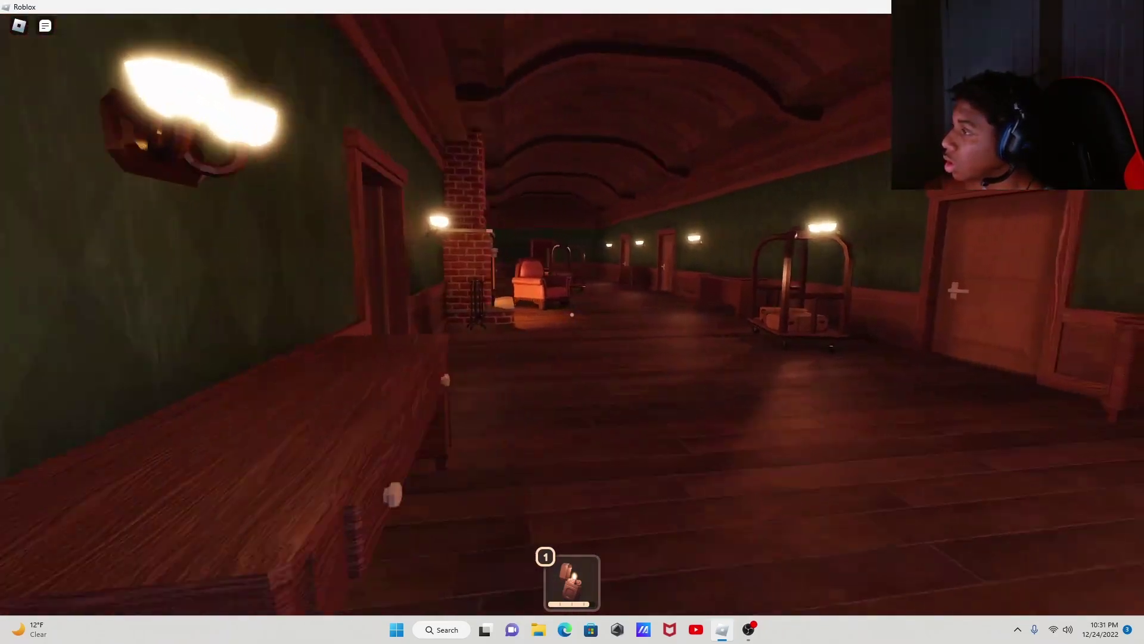
pyautogui.press('w')
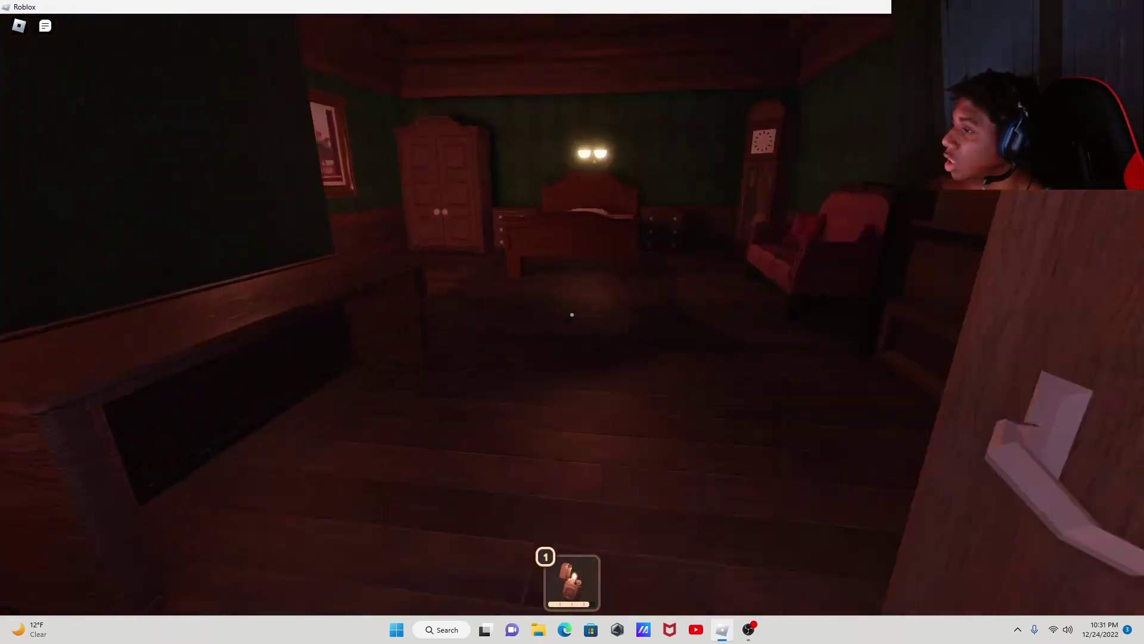
pyautogui.press('w')
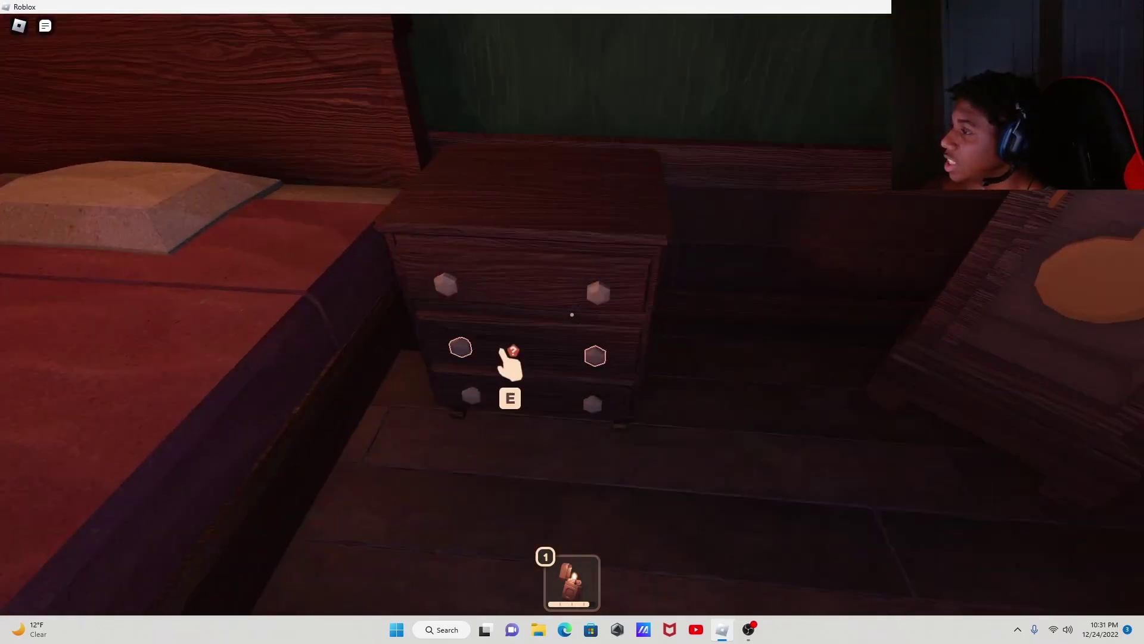
pyautogui.press('e')
pyautogui.press('e')
pyautogui.press('e')
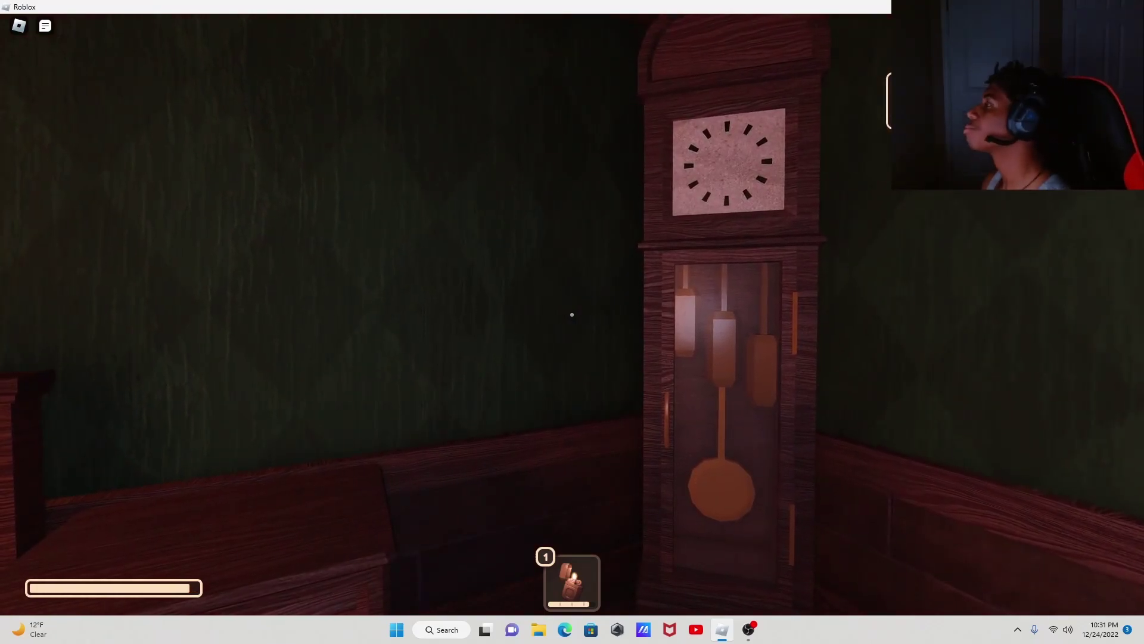
pyautogui.press('s')
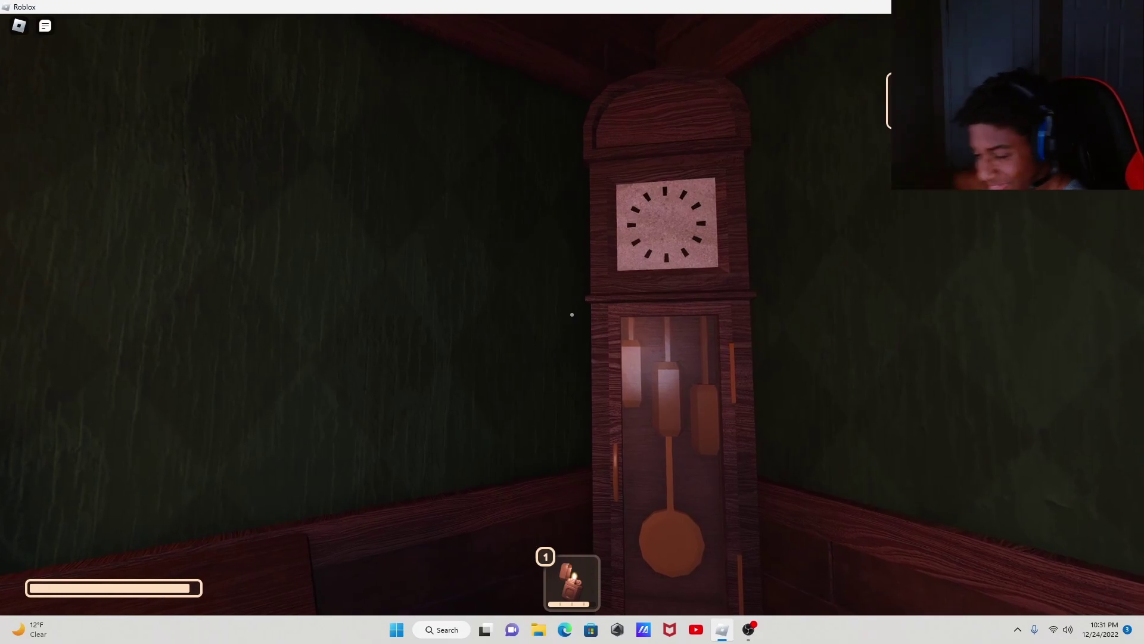
pyautogui.press('s')
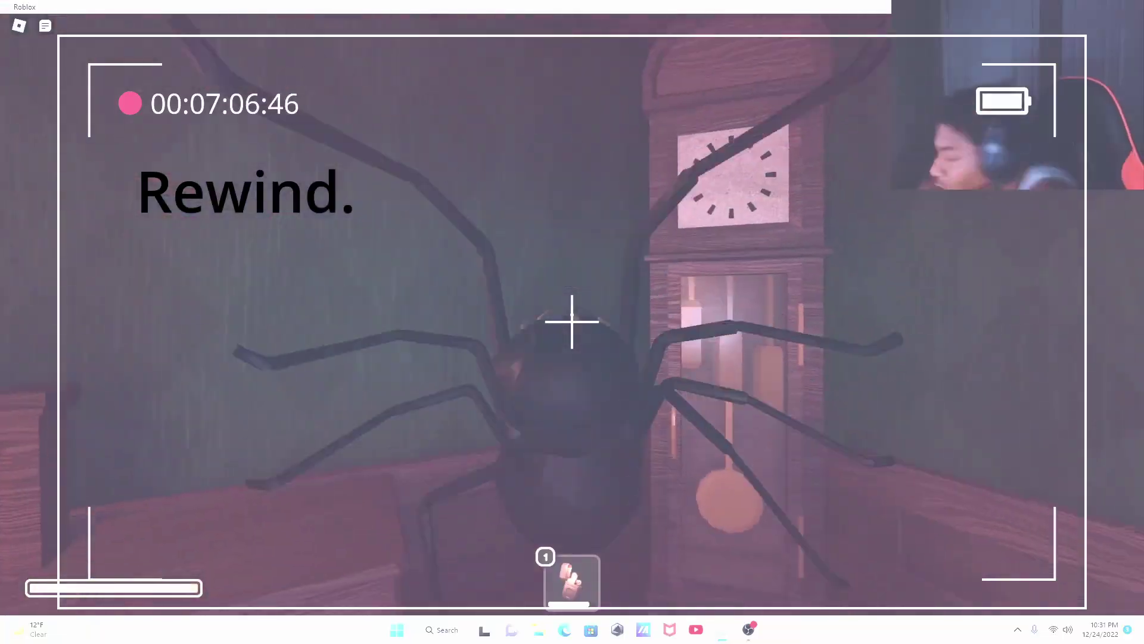
pyautogui.press('w')
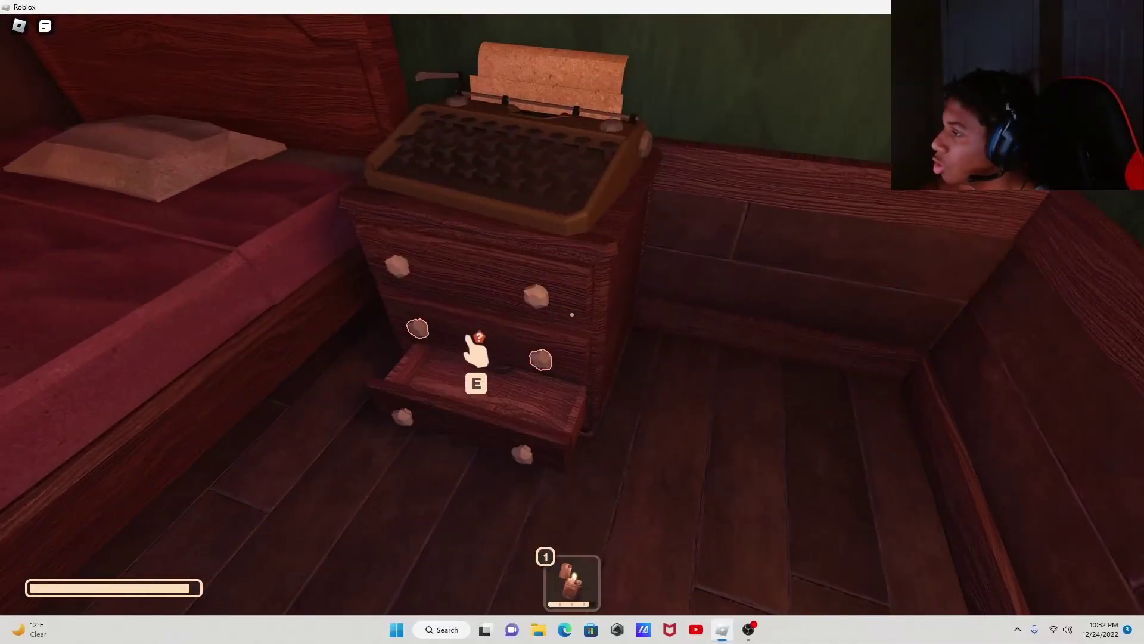
# Step: Take the key, pass the fireplace and luggage cart, and unlock door 0012
pyautogui.press('e')
pyautogui.press('e')
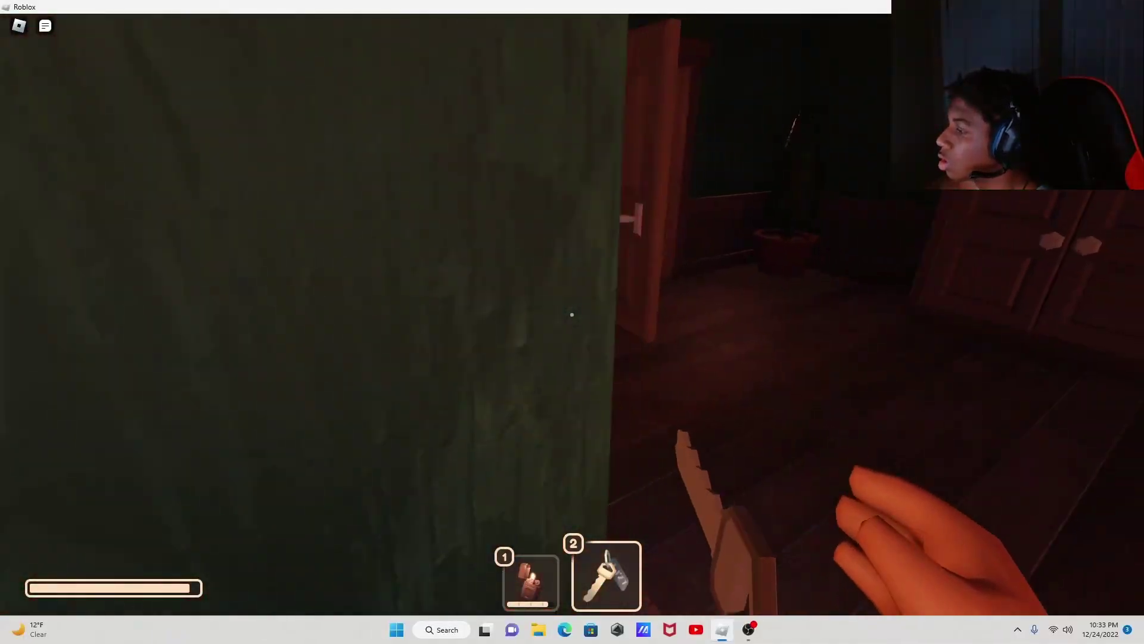
pyautogui.press('w')
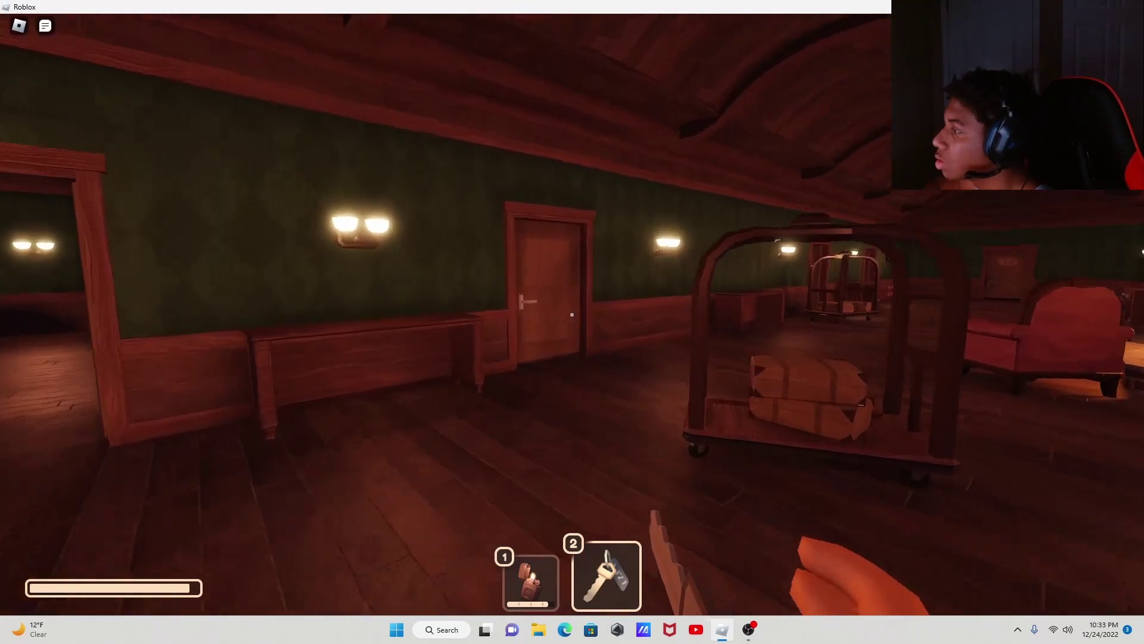
pyautogui.press('w')
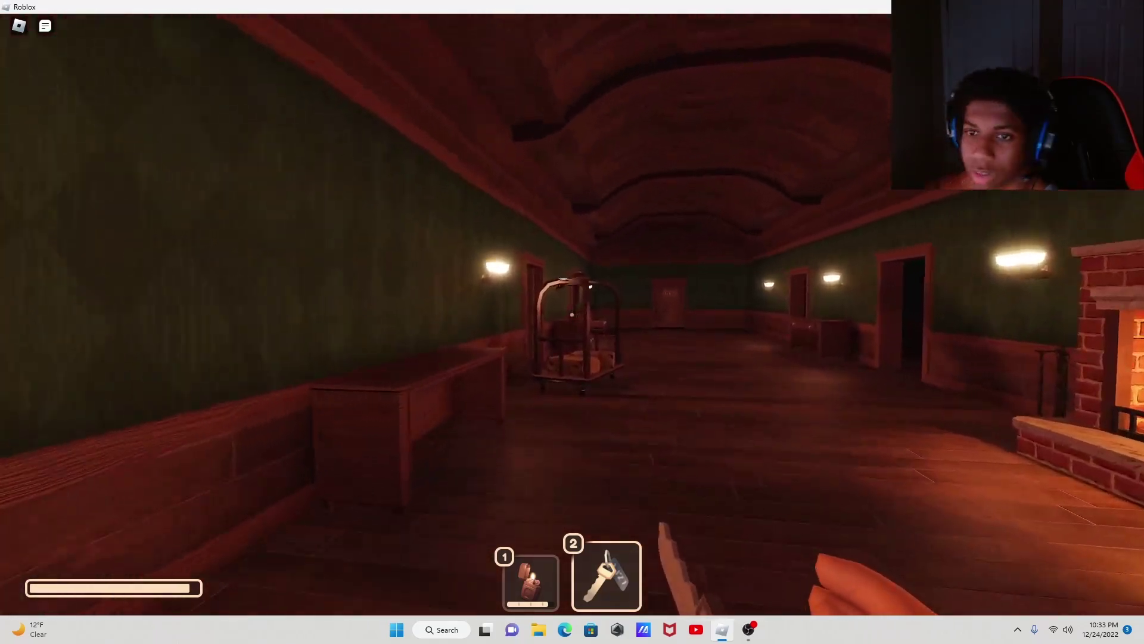
pyautogui.press('w')
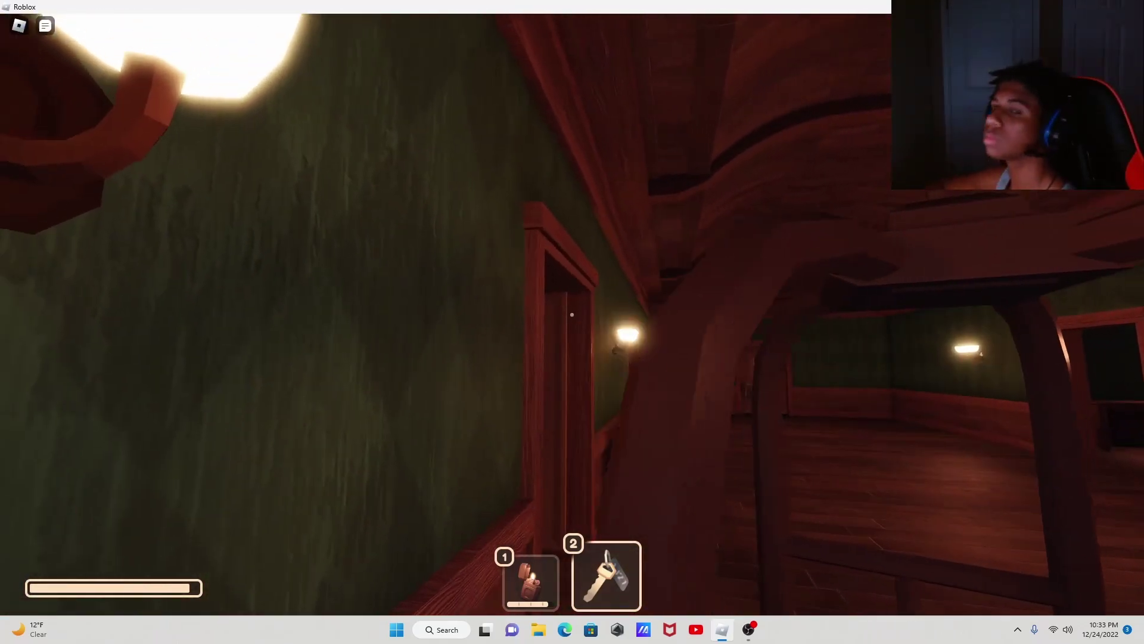
pyautogui.press('w')
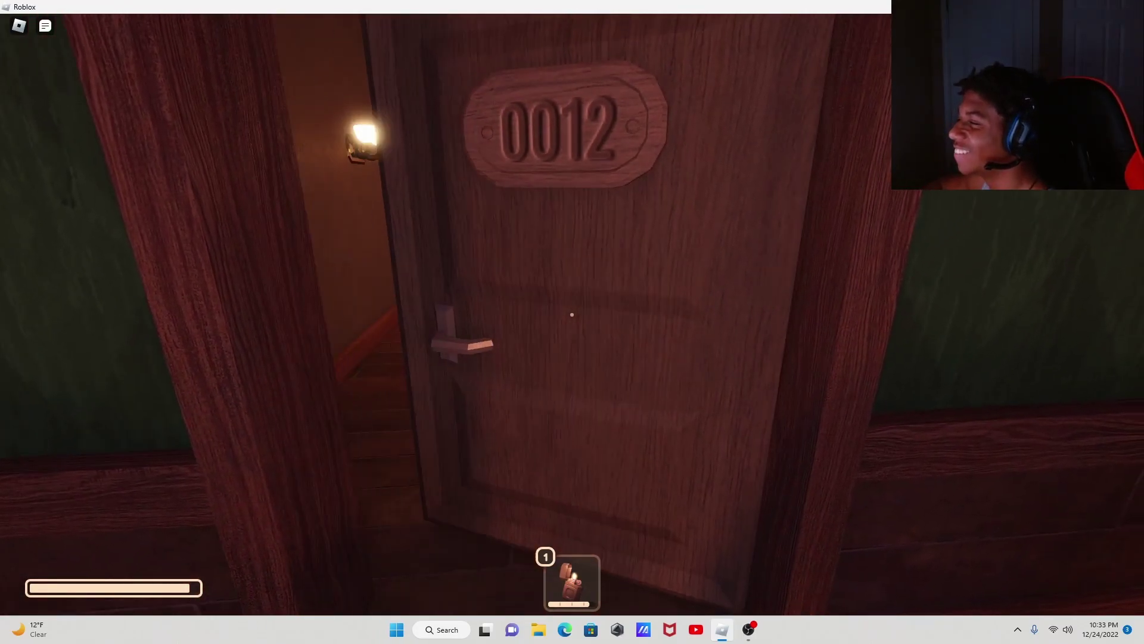
pyautogui.press('w')
# Step: Cross the brick hallway through door 13 and hide in the wardrobe
pyautogui.press('w')
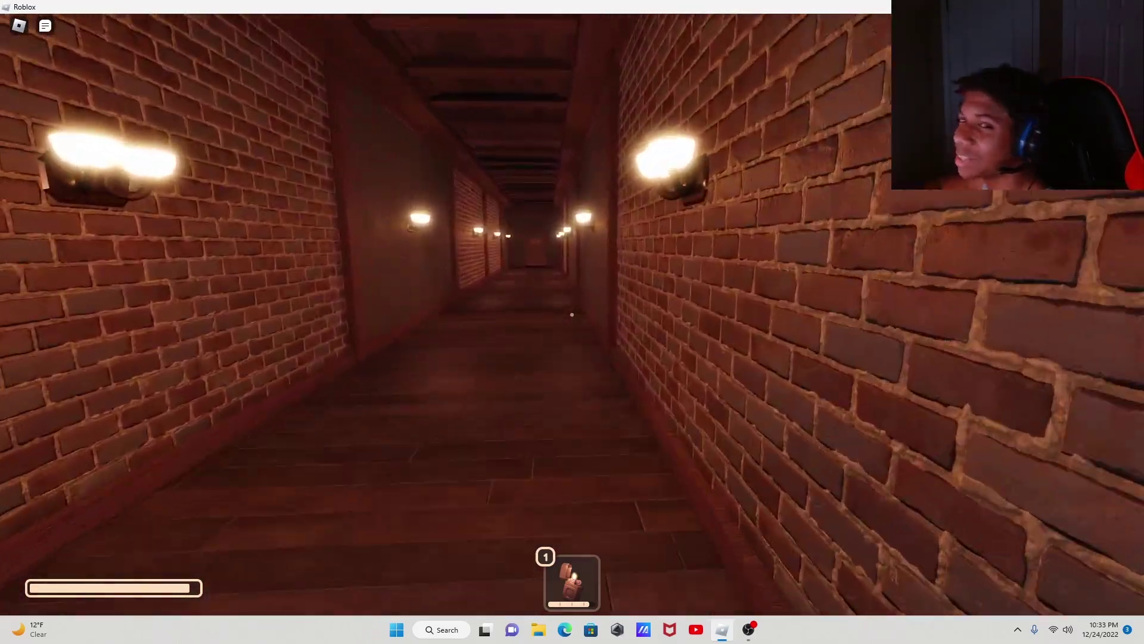
pyautogui.press('w')
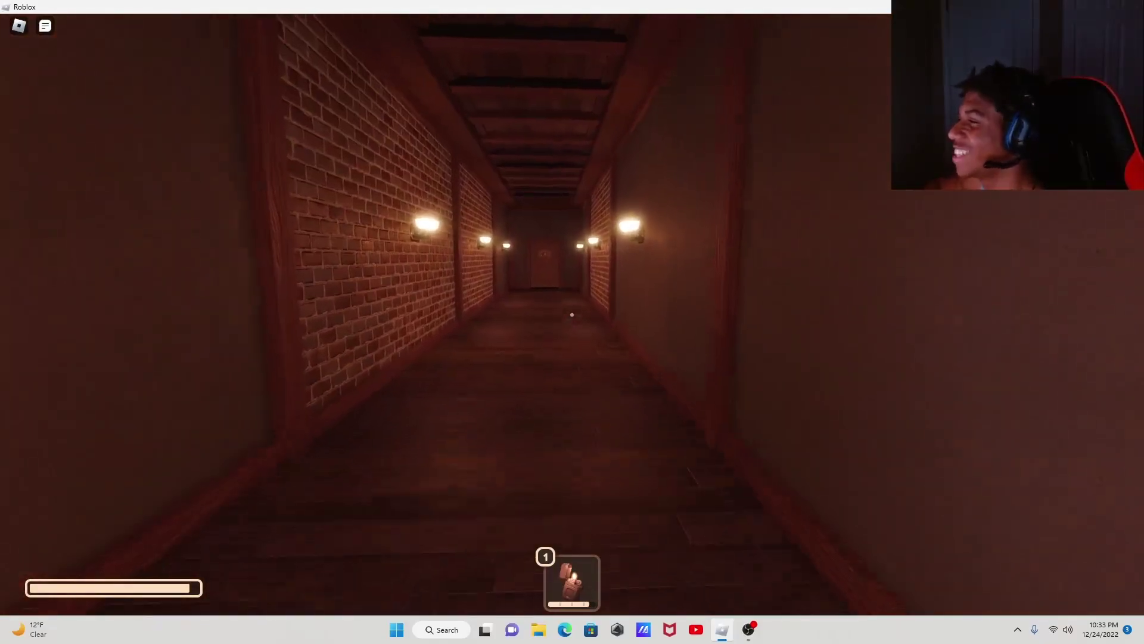
pyautogui.press('w')
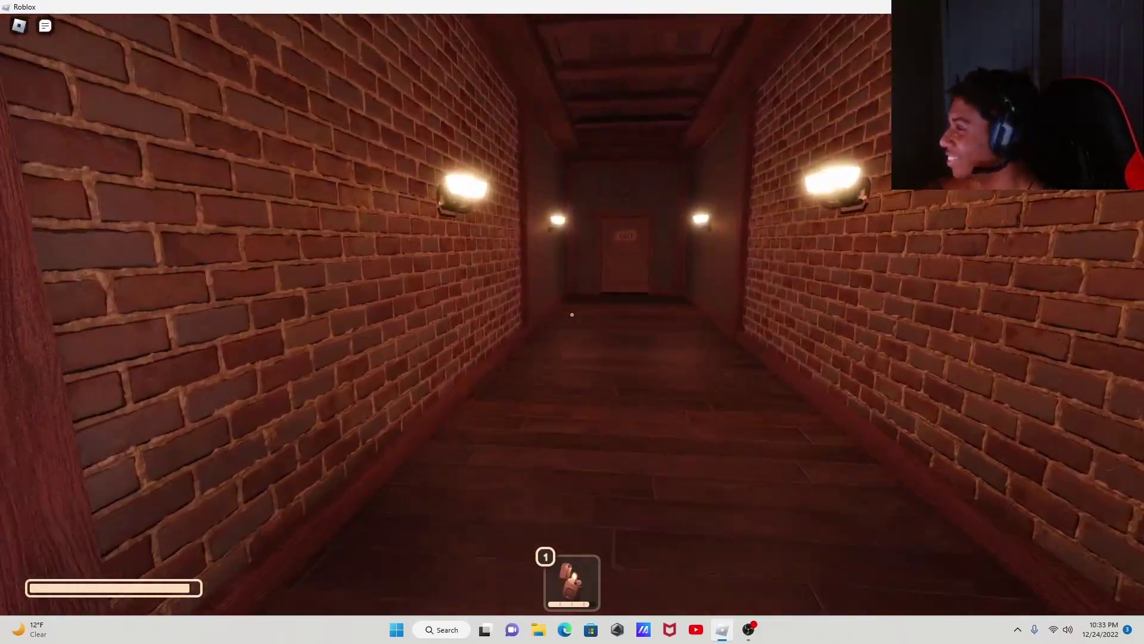
pyautogui.press('w')
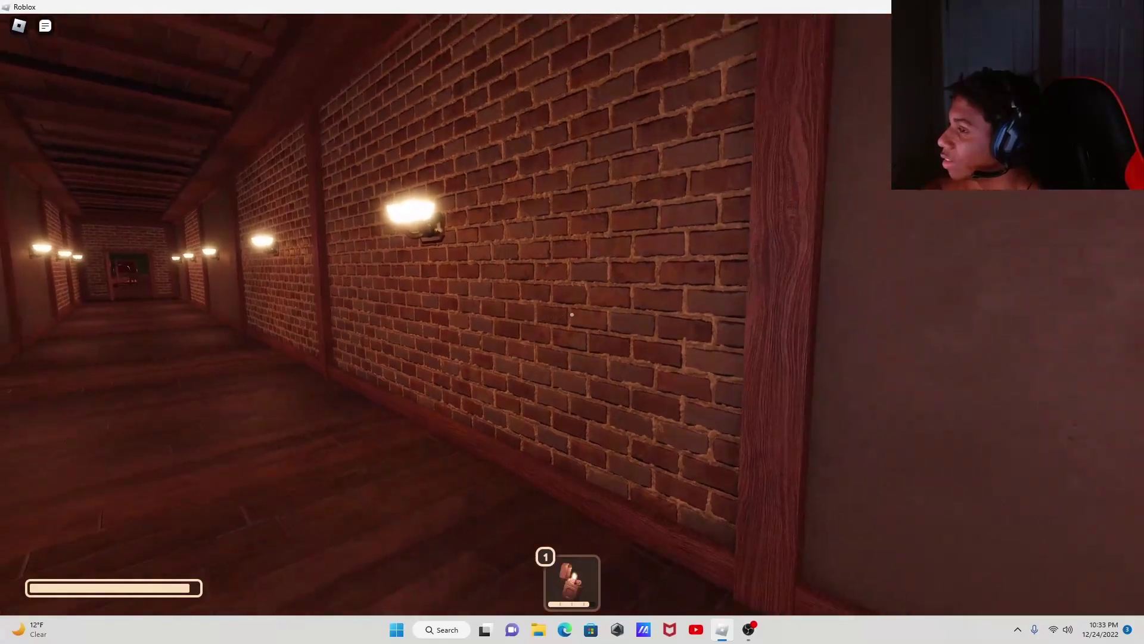
pyautogui.press('w')
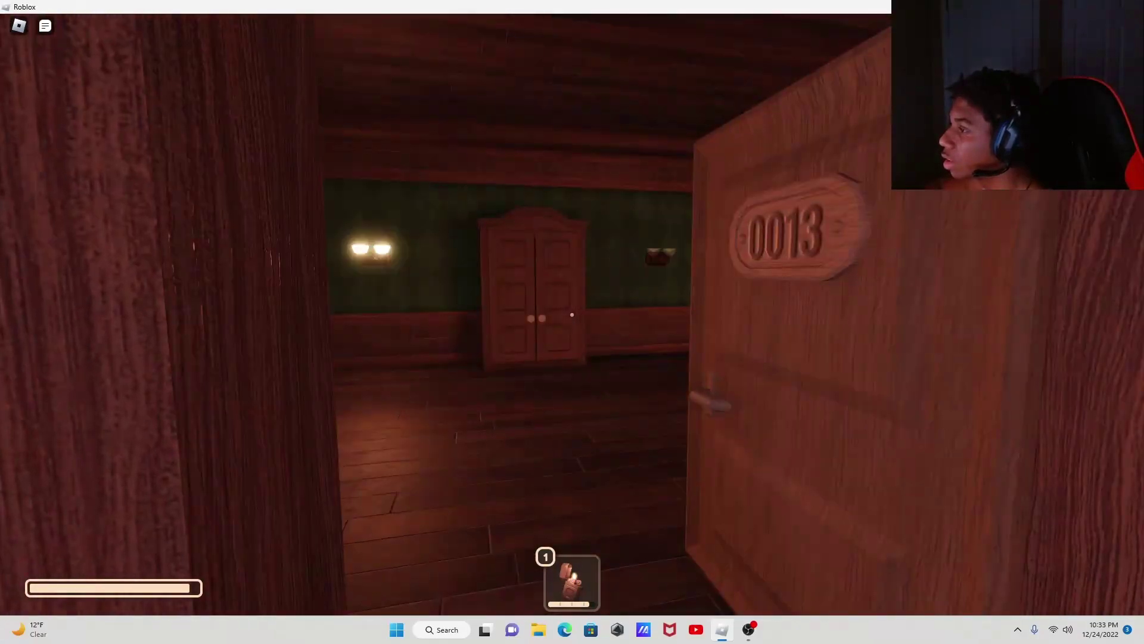
pyautogui.press('w')
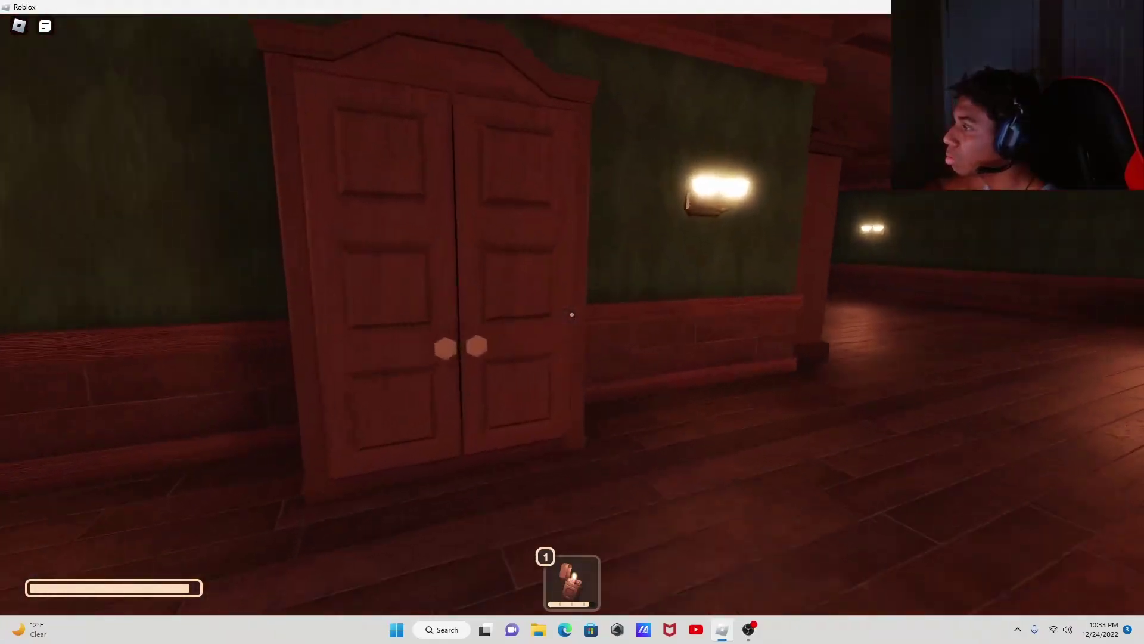
pyautogui.press('w')
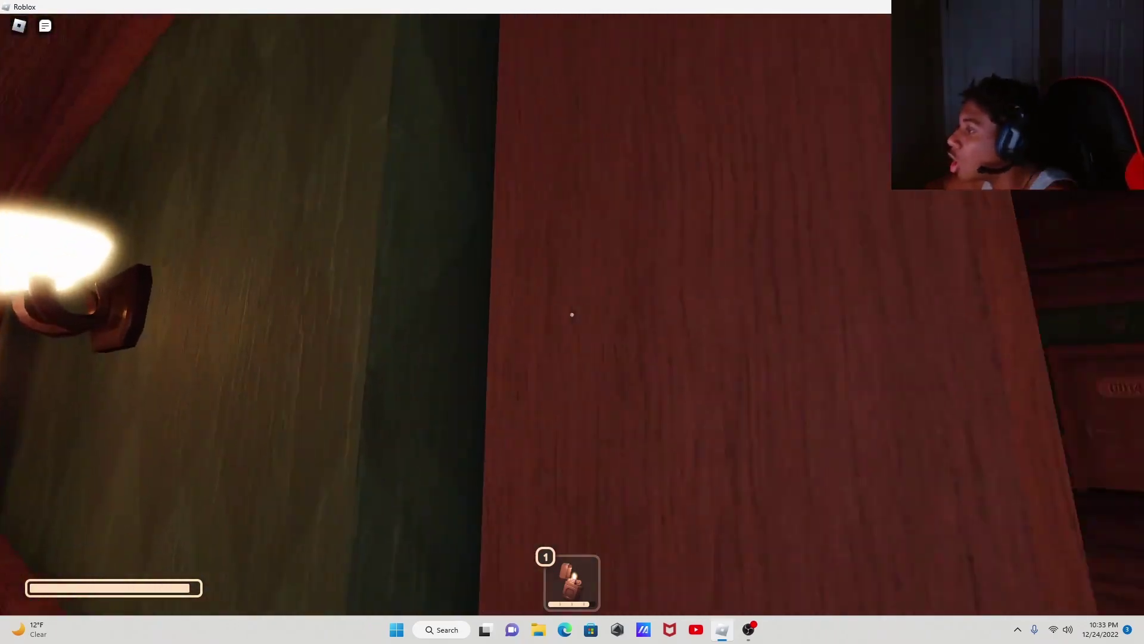
pyautogui.press('w')
pyautogui.press('e')
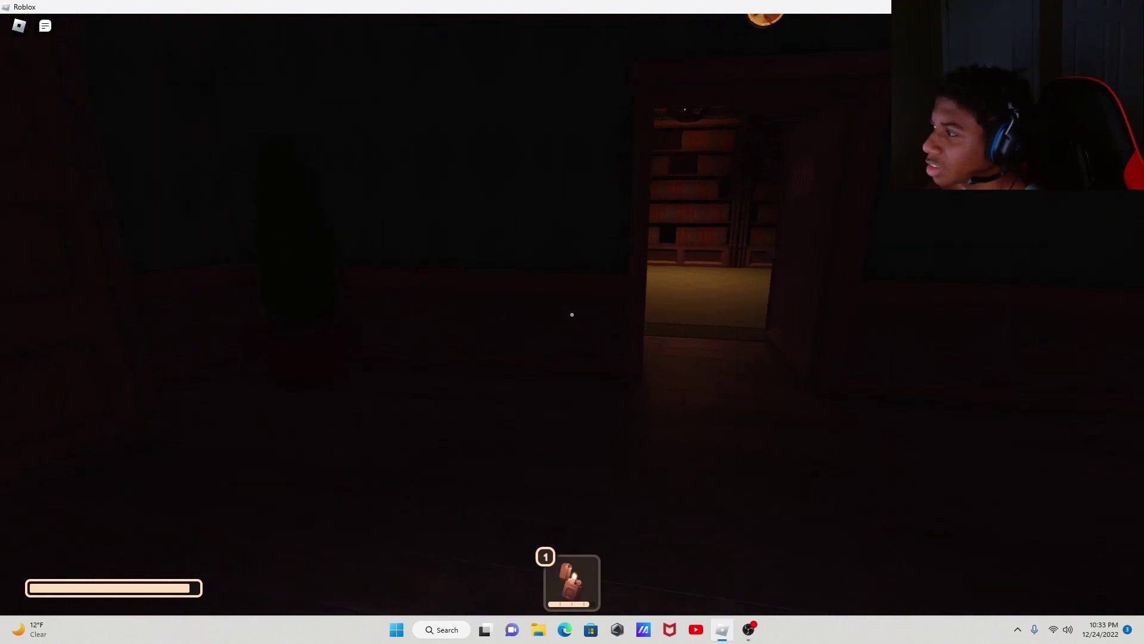
# Step: Walk the dark library aisles past the lattice gate and enter through door 15
pyautogui.press('w')
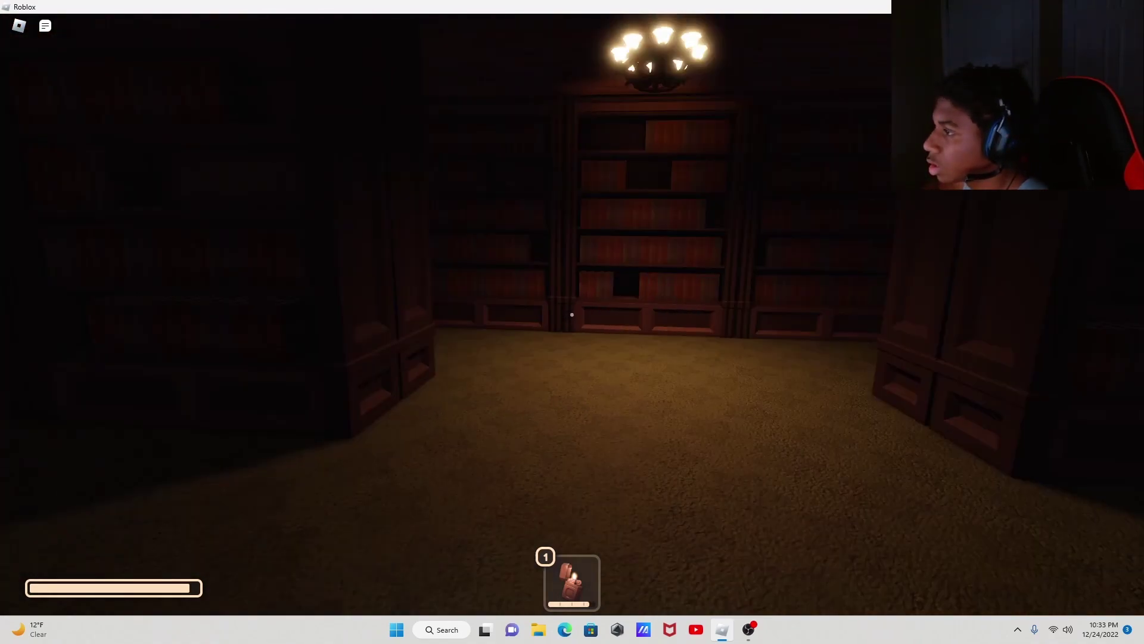
pyautogui.press('w')
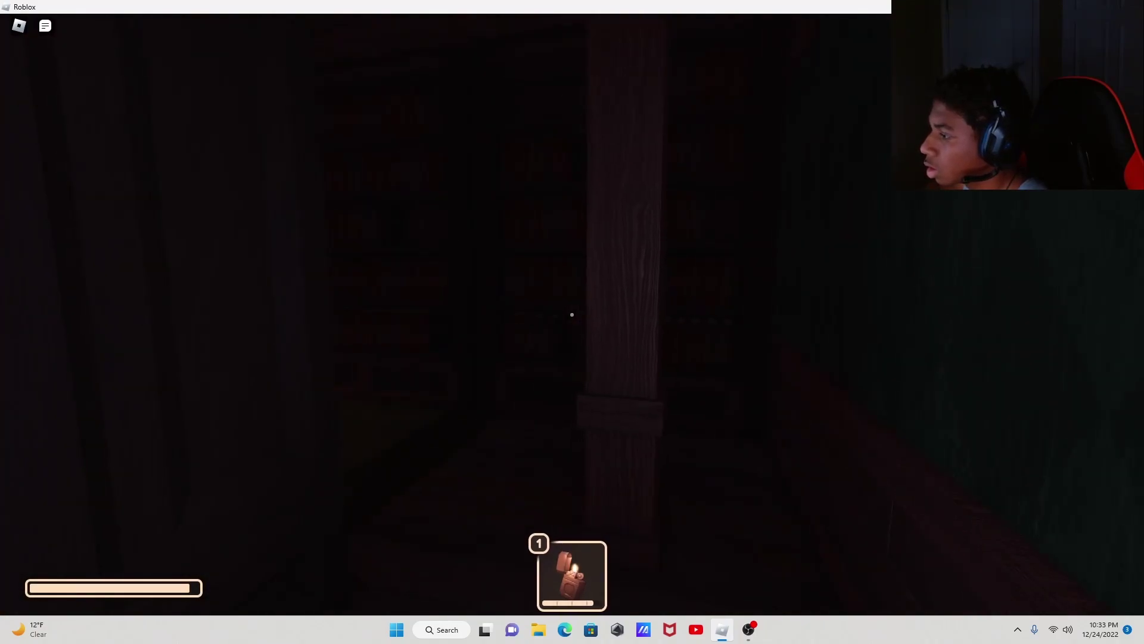
pyautogui.press('w')
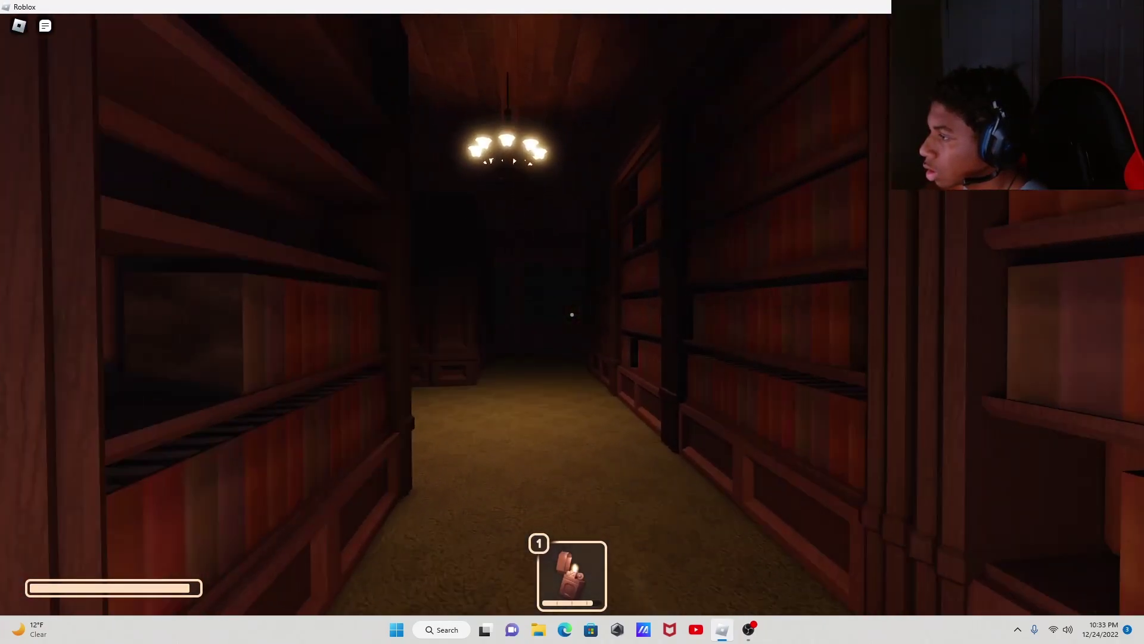
pyautogui.press('w')
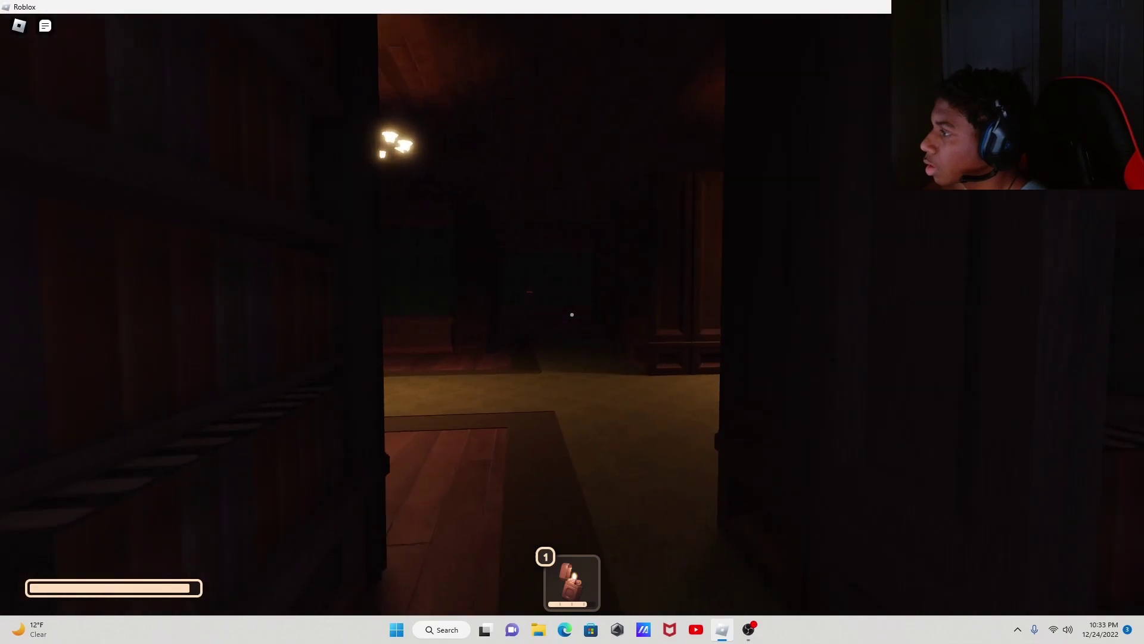
pyautogui.press('w')
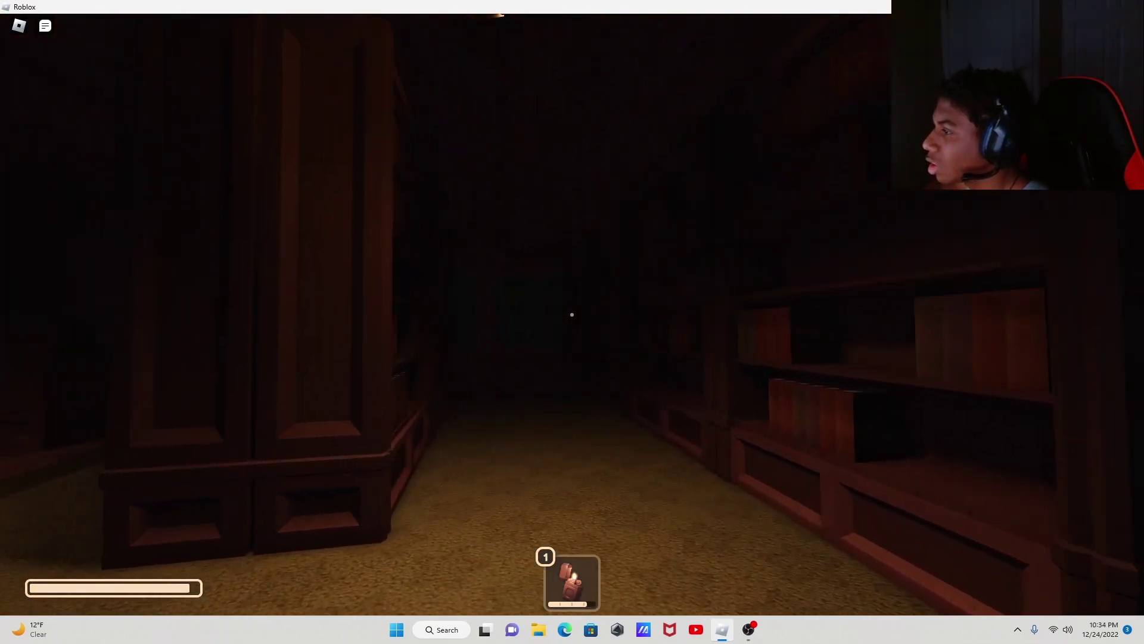
pyautogui.press('w')
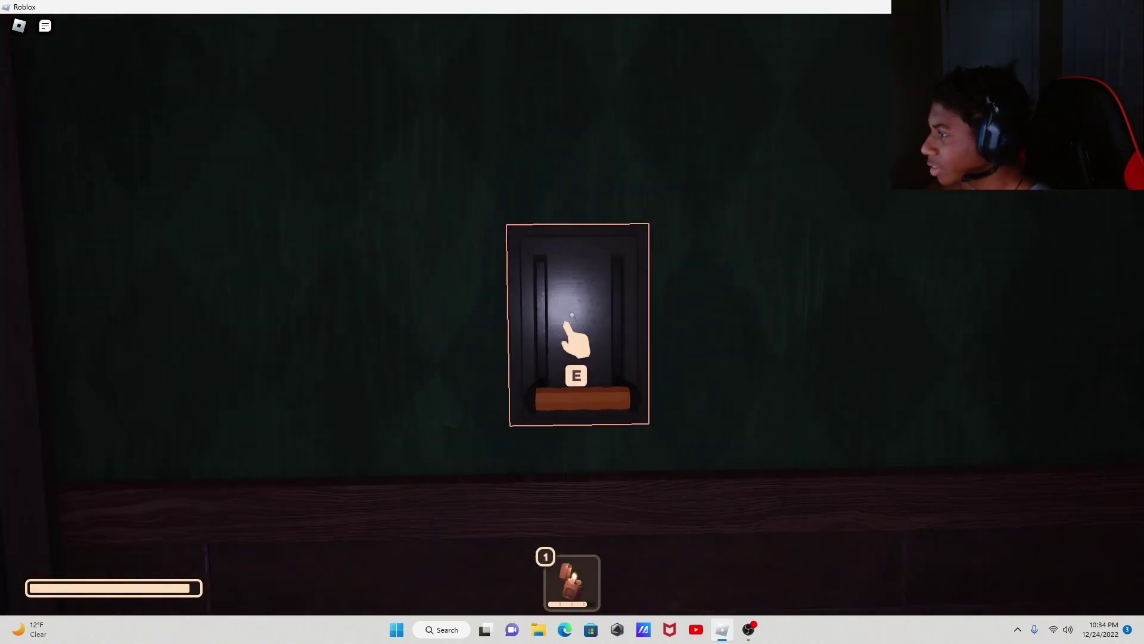
pyautogui.press('w')
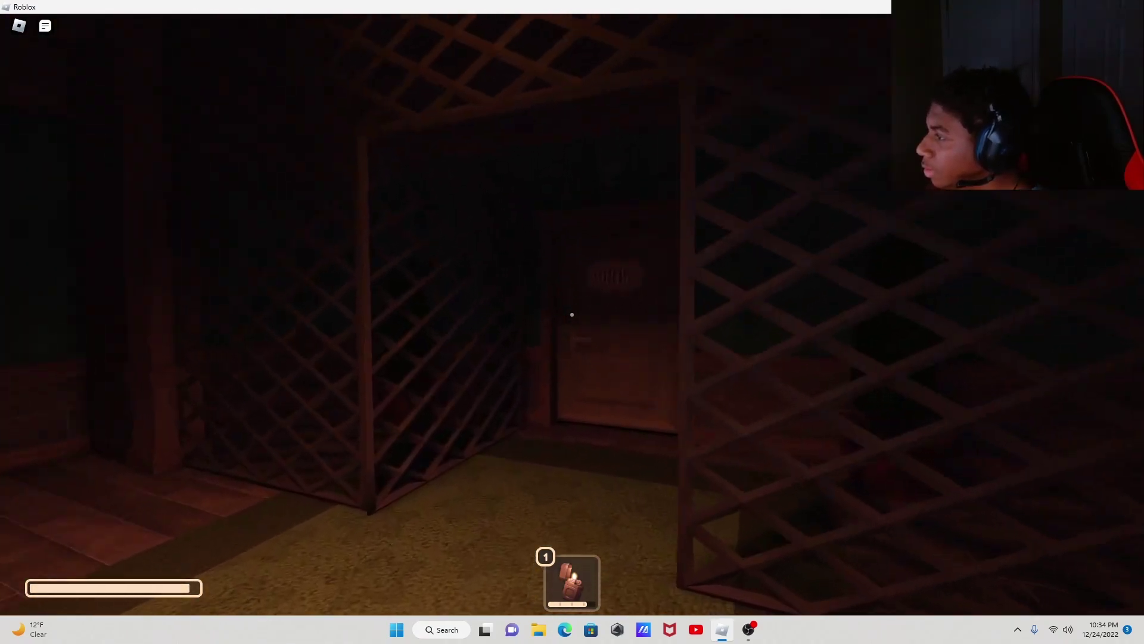
pyautogui.press('w')
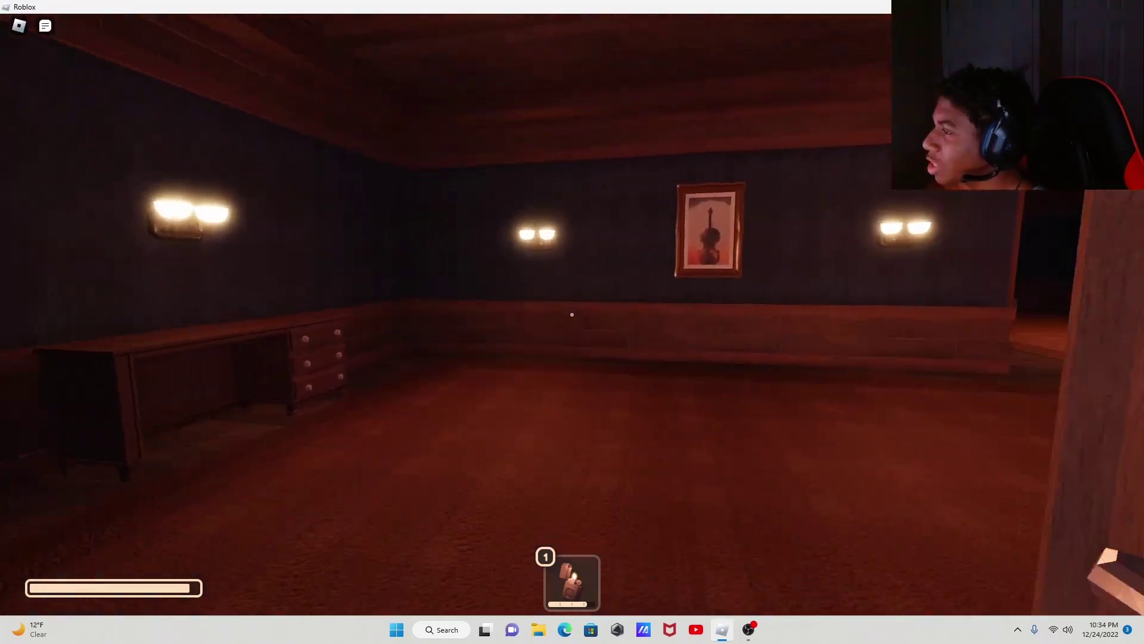
# Step: Reach the desk and check its drawers, including the one holding a letter
pyautogui.press('w')
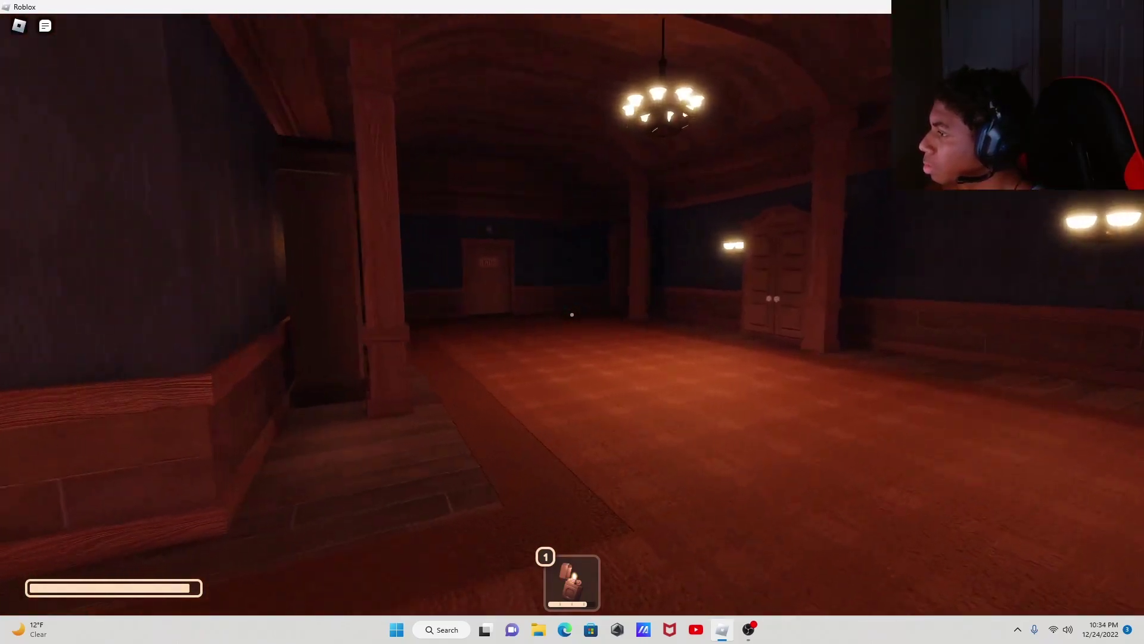
pyautogui.press('w')
pyautogui.press('w')
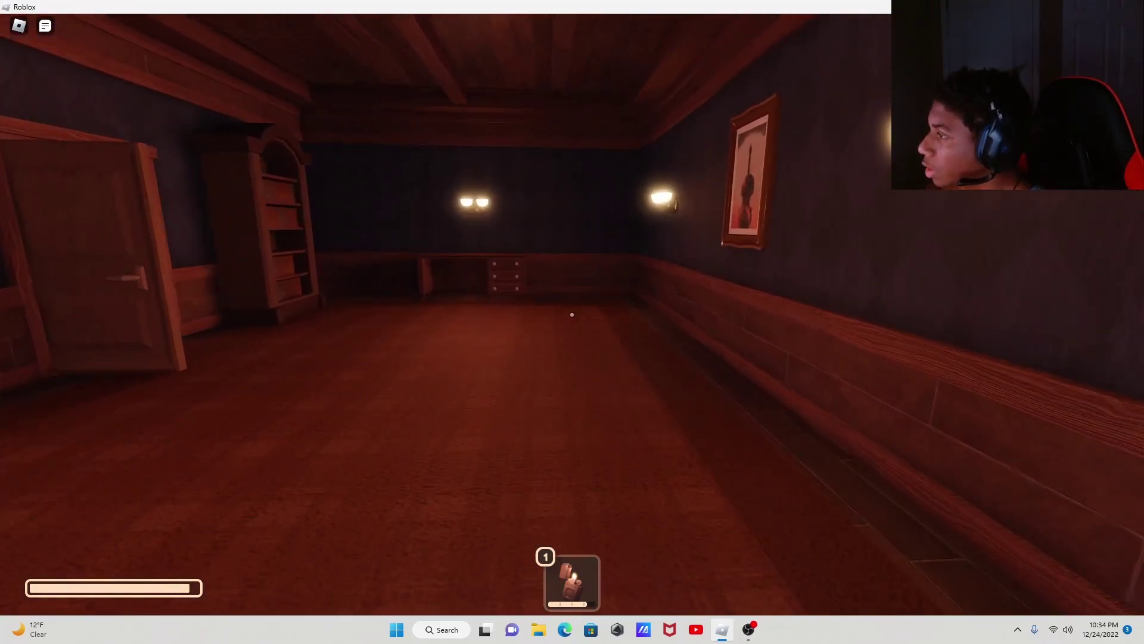
pyautogui.press('w')
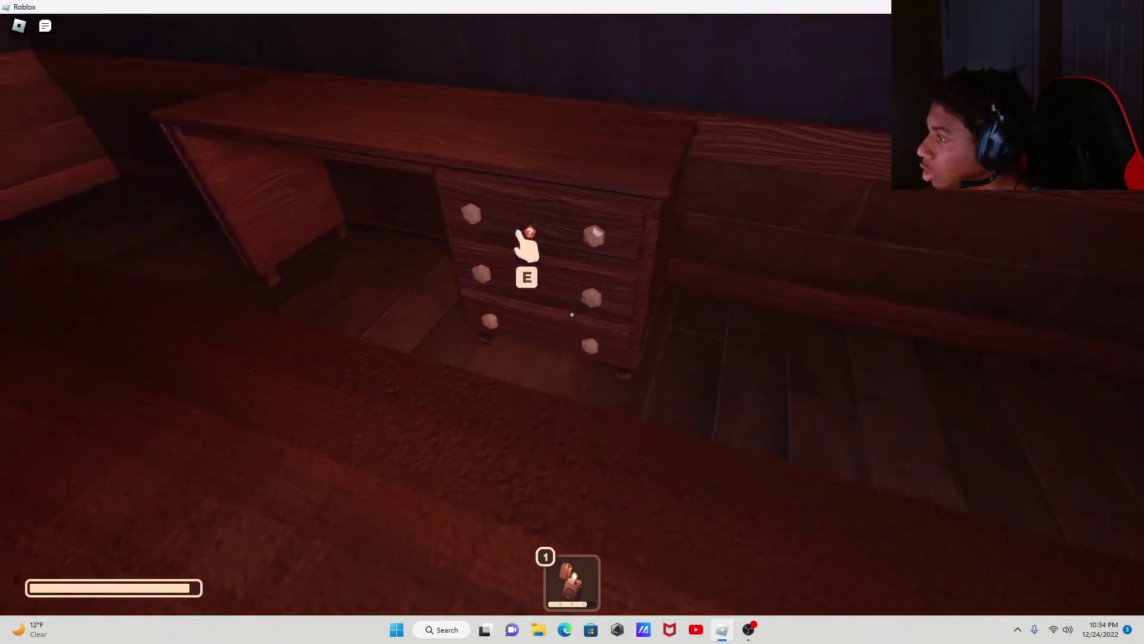
pyautogui.press('e')
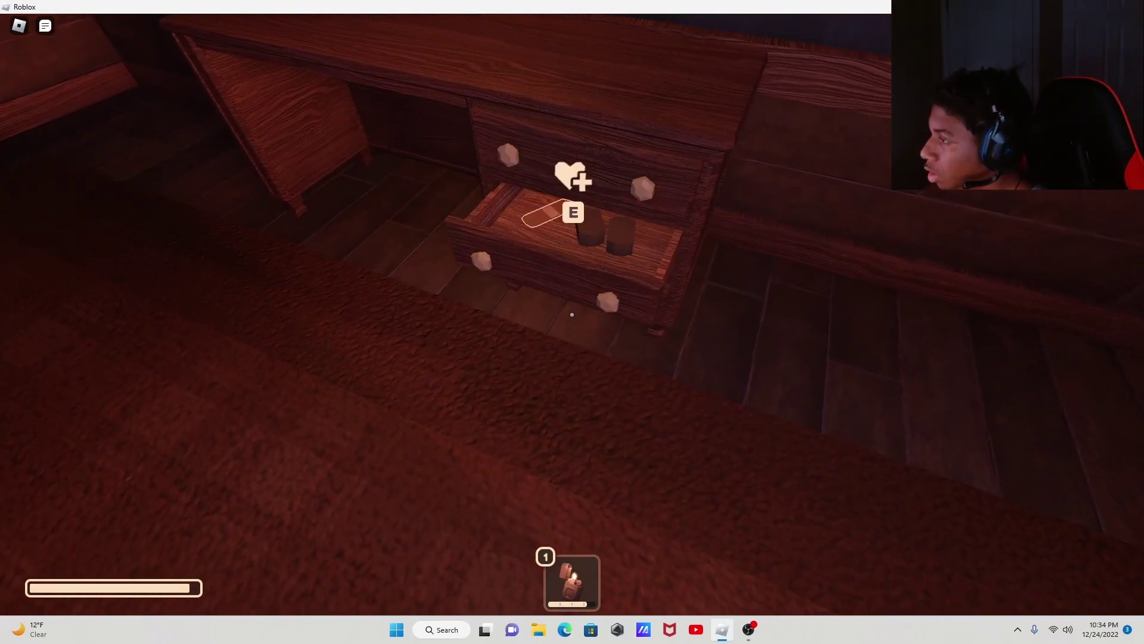
pyautogui.press('e')
# Step: Cross the chandelier room and go through door 16
pyautogui.press('w')
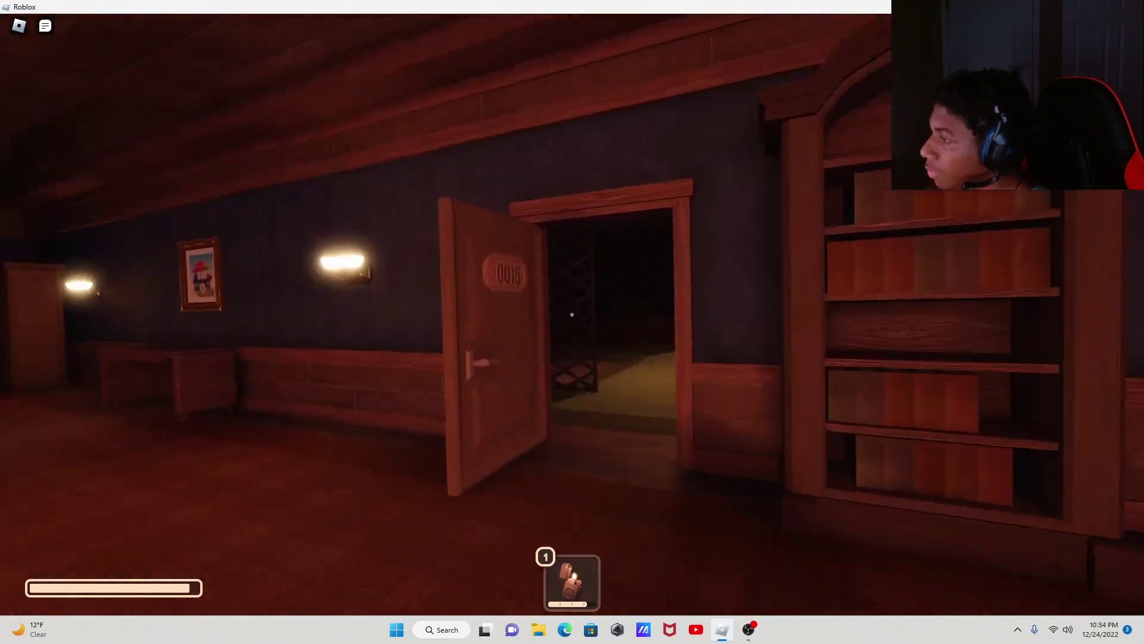
pyautogui.press('w')
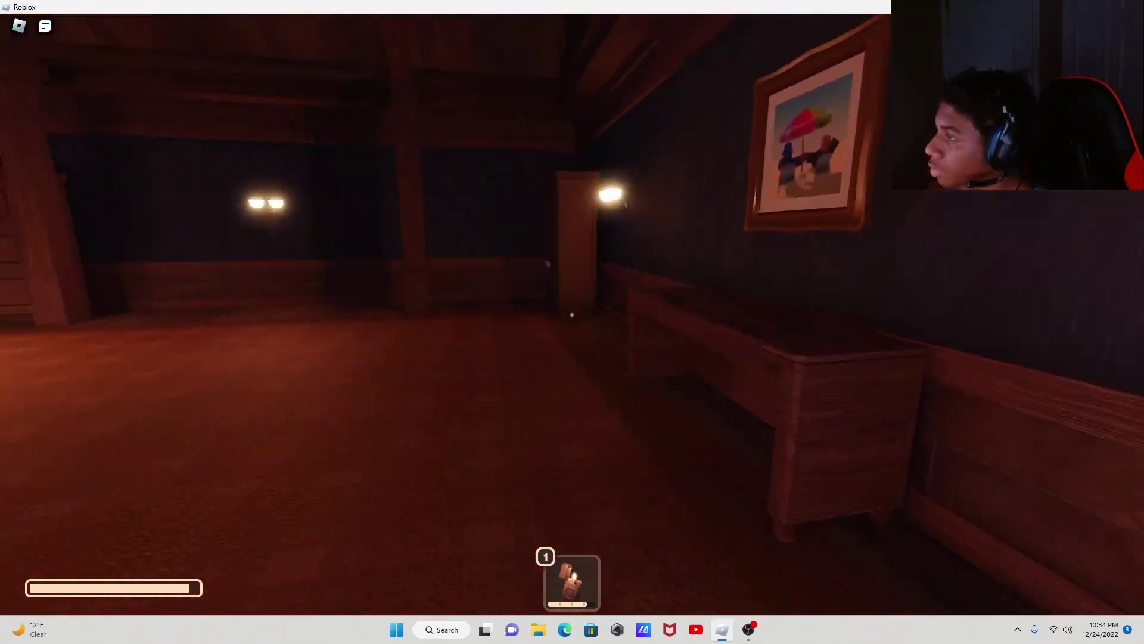
pyautogui.press('w')
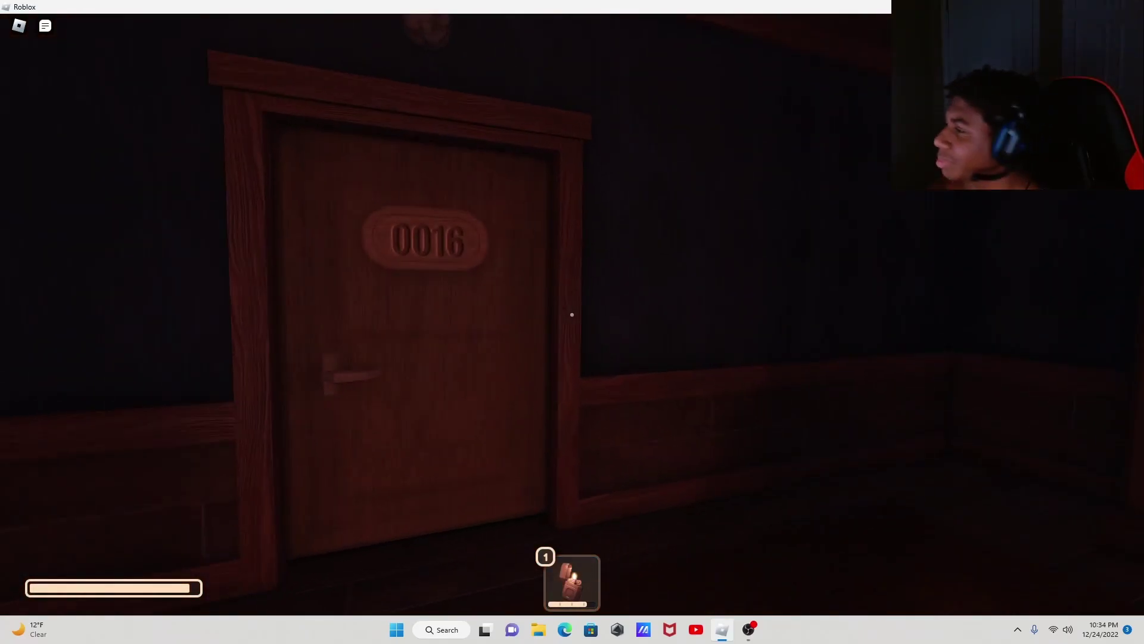
pyautogui.press('w')
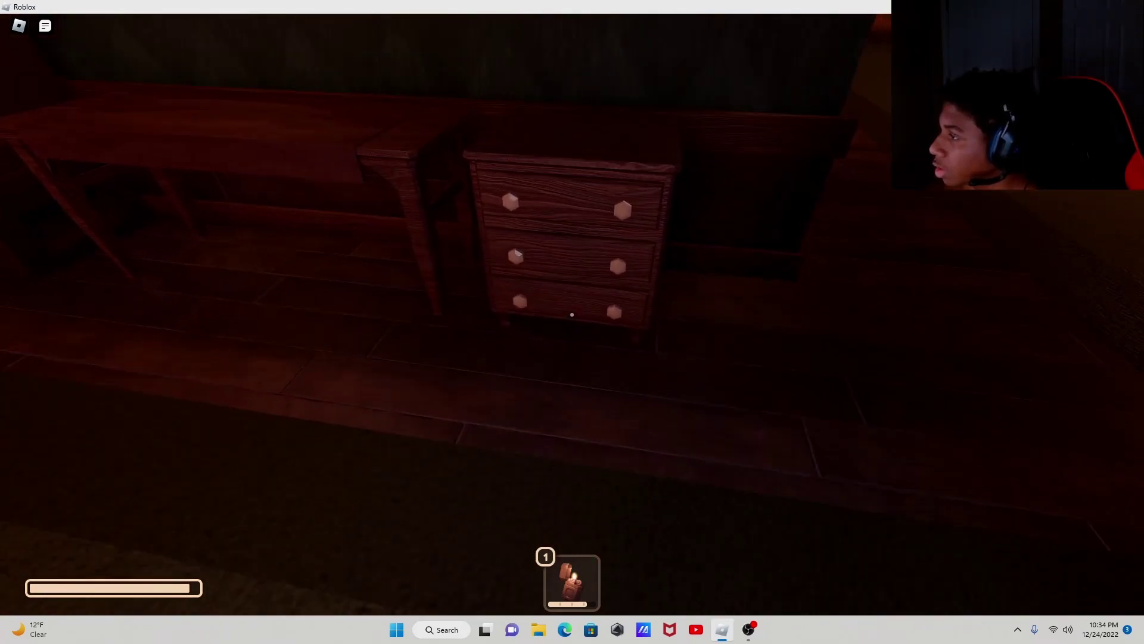
# Step: Loot coins from a drawer and open the dresser's top drawer holding a letter
pyautogui.press('e')
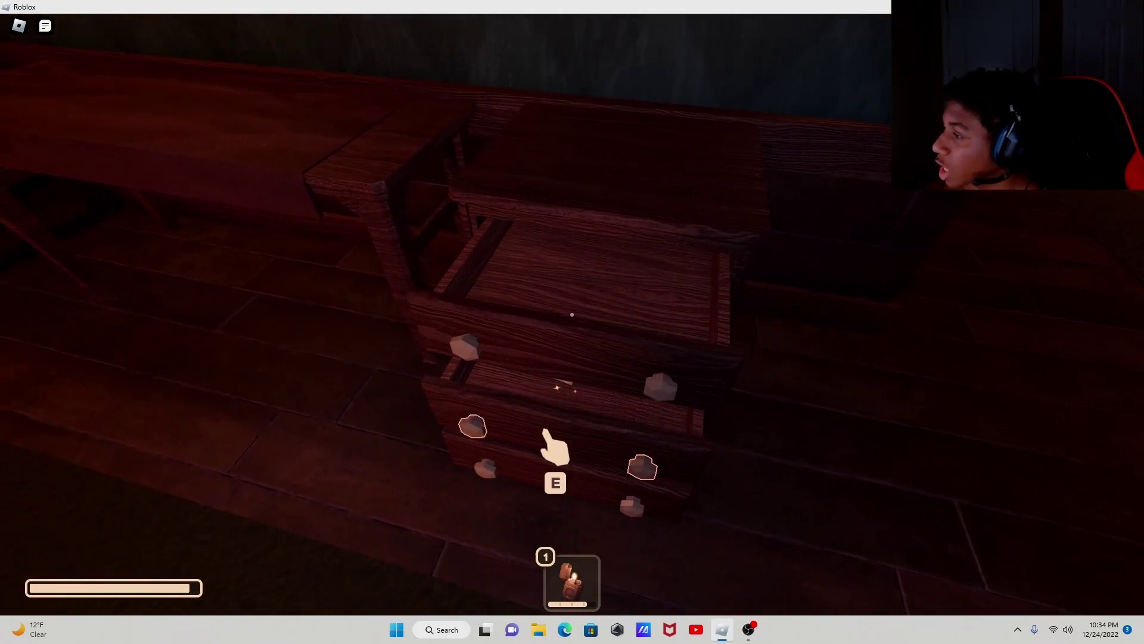
pyautogui.press('w')
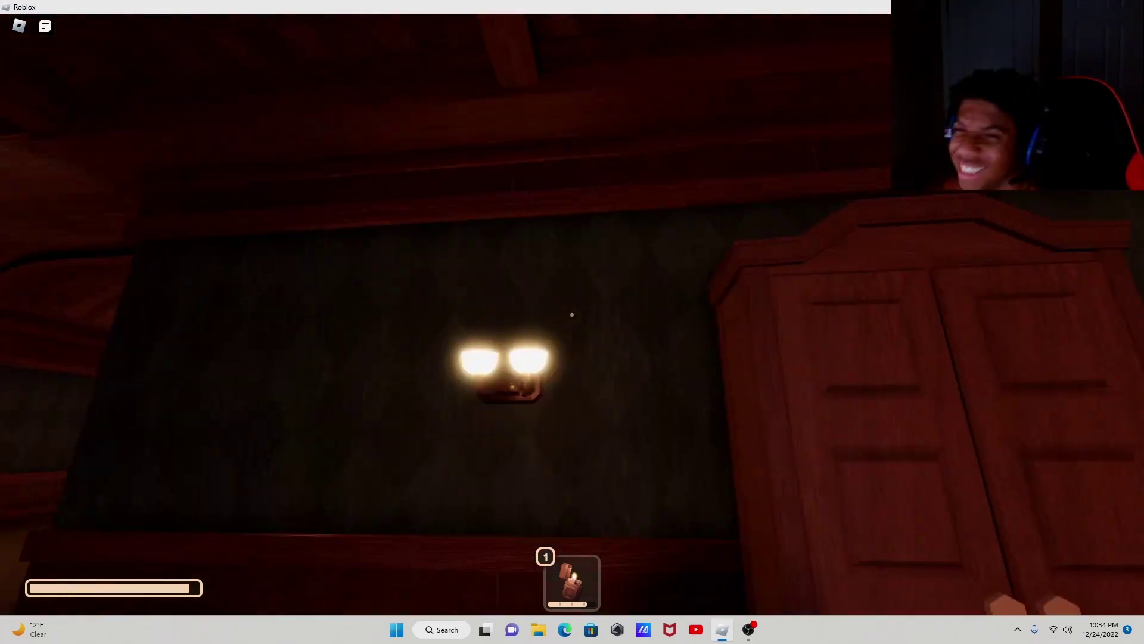
pyautogui.press('w')
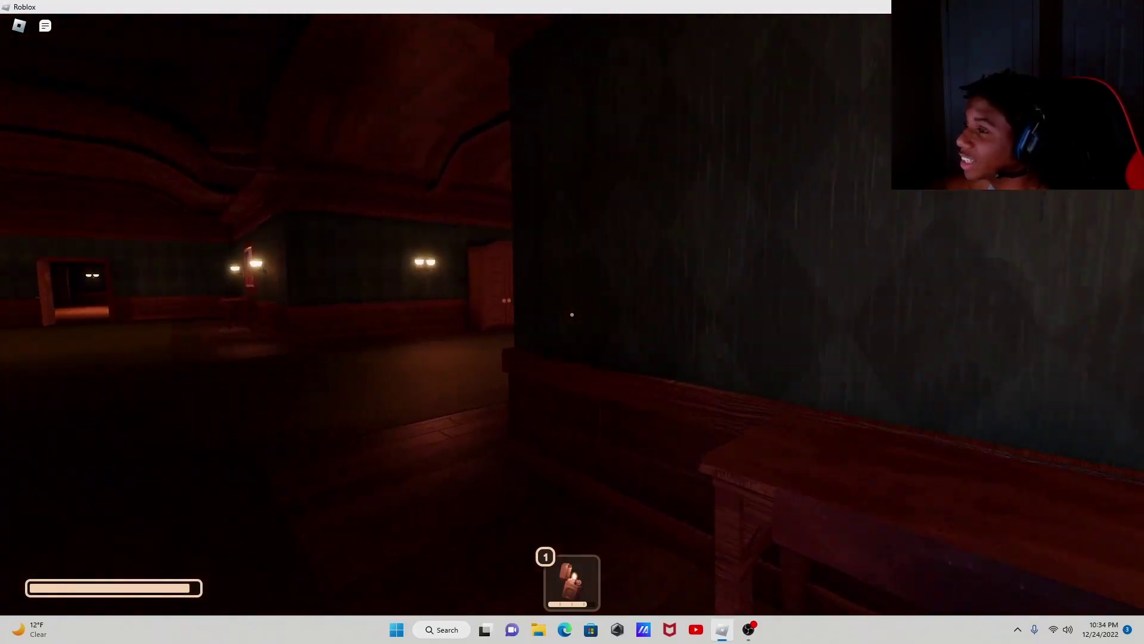
pyautogui.press('w')
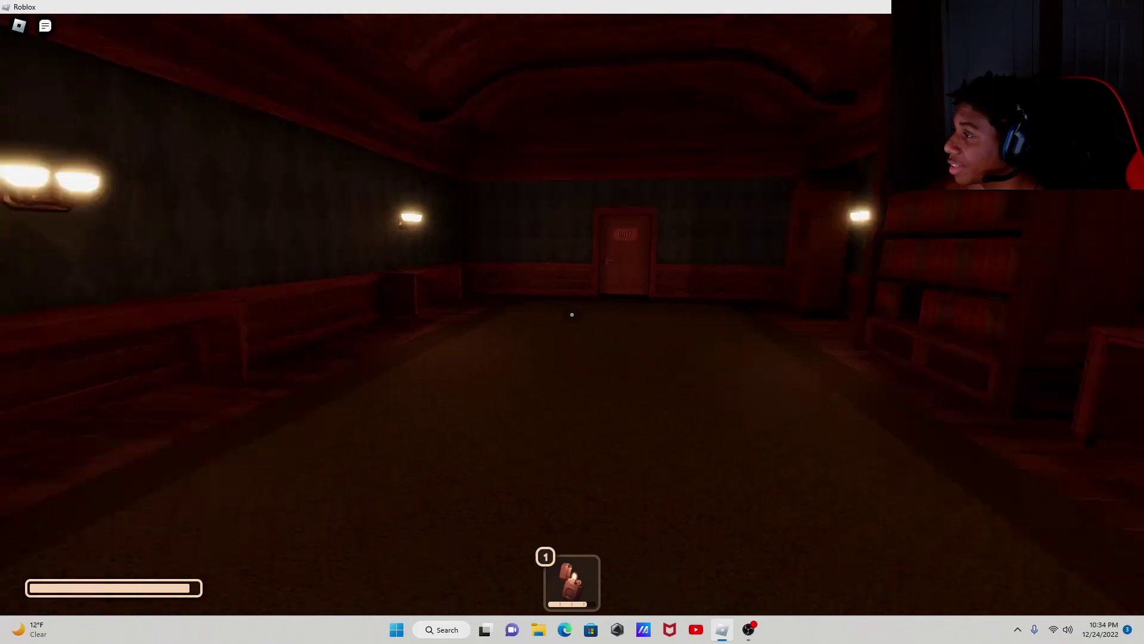
pyautogui.press('e')
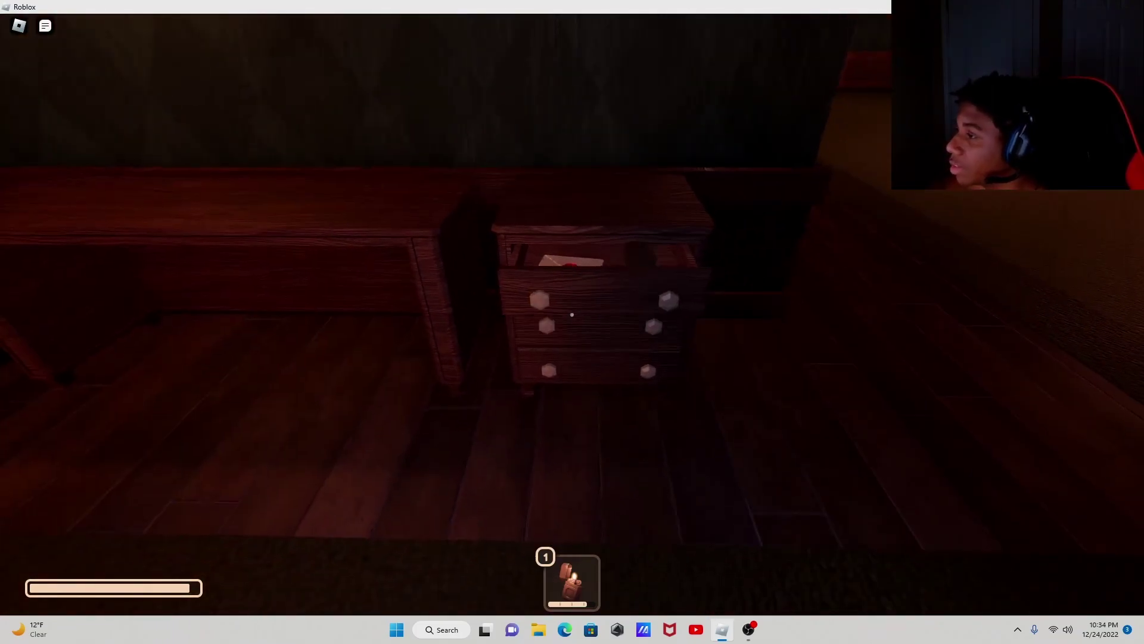
pyautogui.press('w')
pyautogui.press('e')
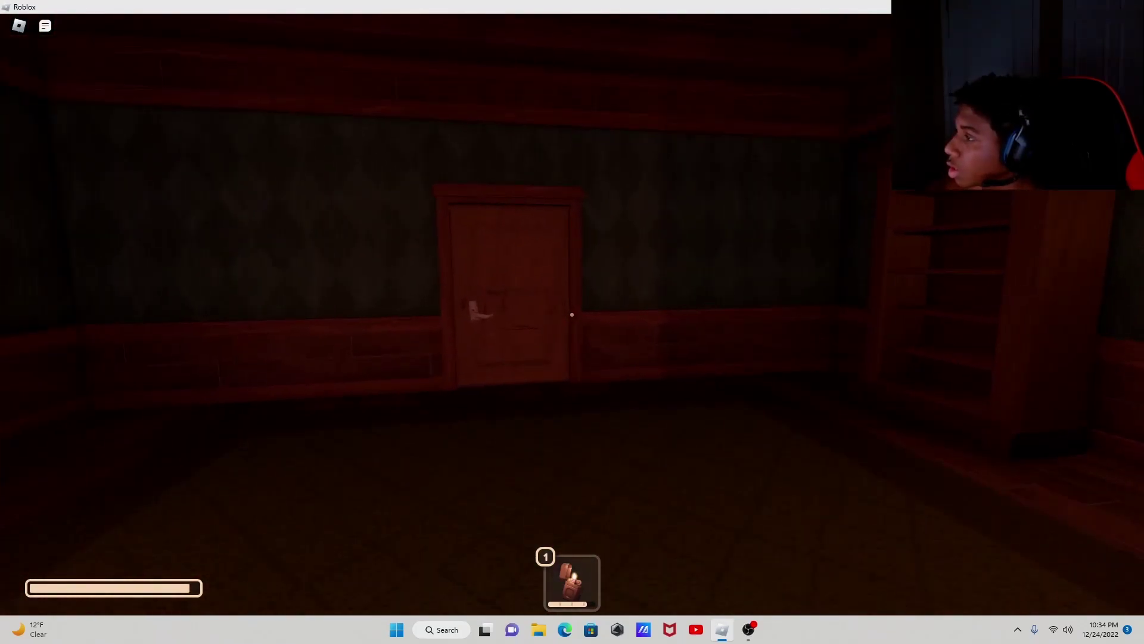
# Step: Walk through door 0017 toward door 0018
pyautogui.press('w')
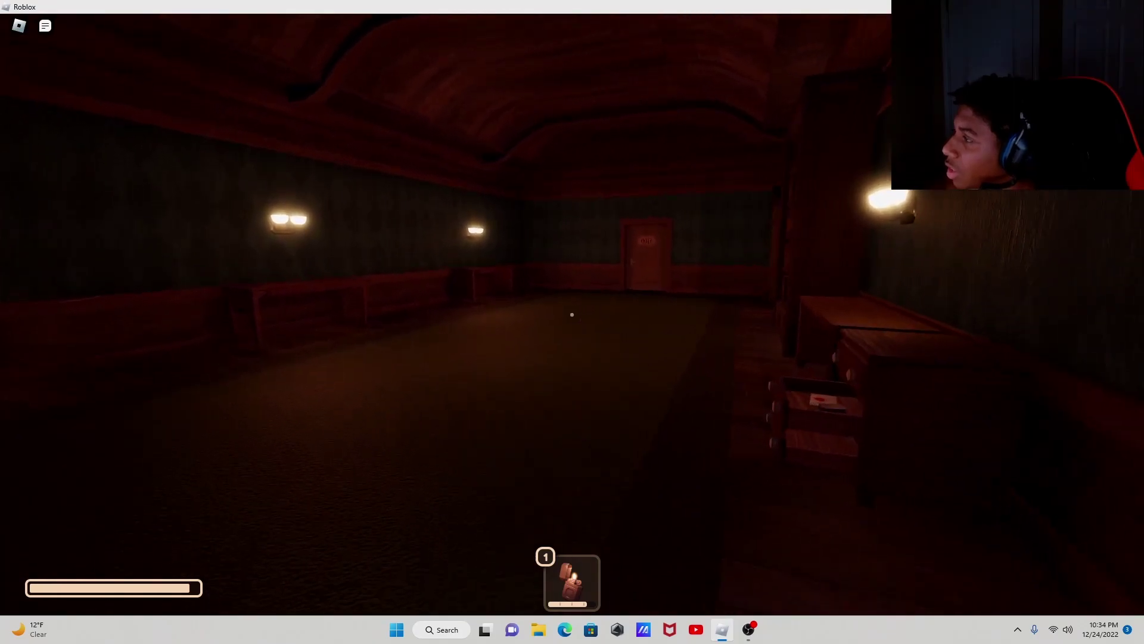
pyautogui.press('w')
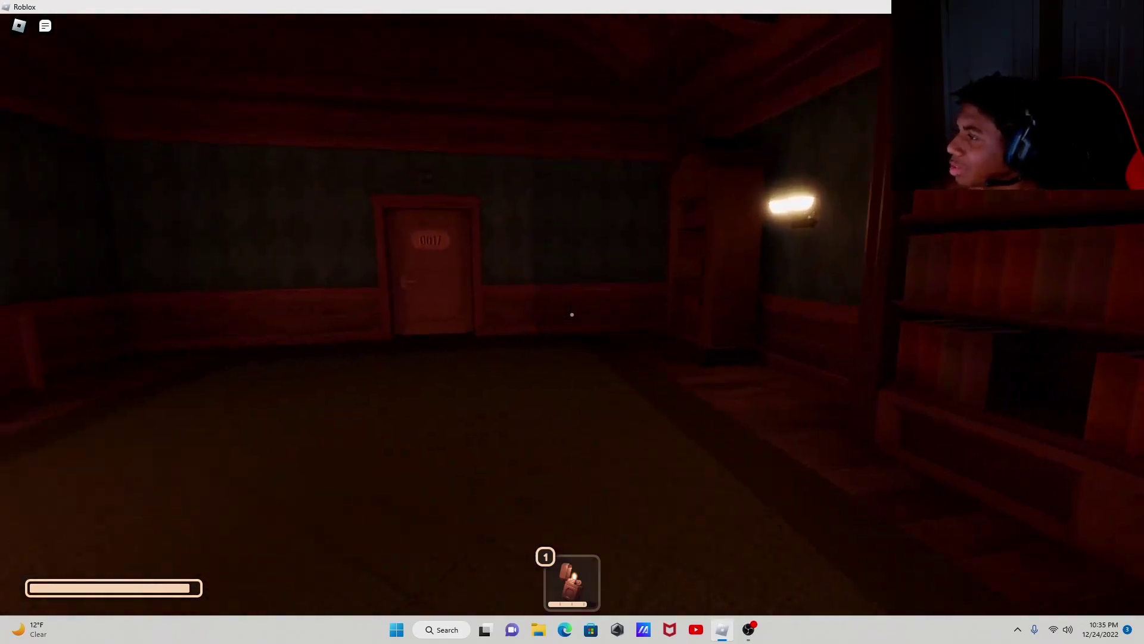
pyautogui.press('w')
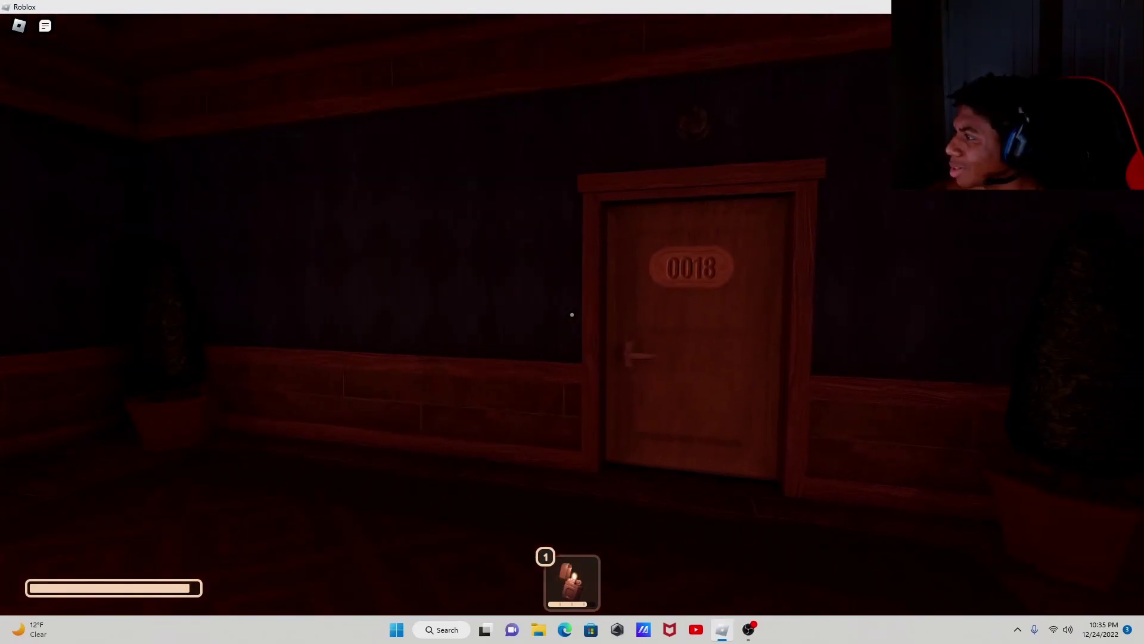
# Step: Go past door 0018 and pick up the room key from the floor
pyautogui.press('w')
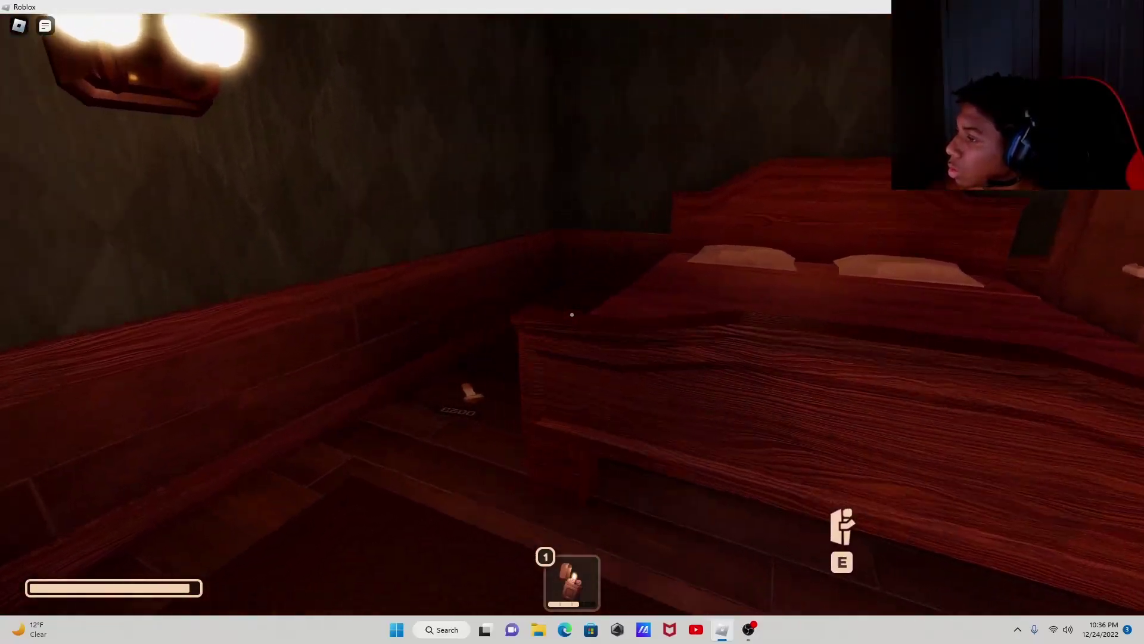
pyautogui.press('e')
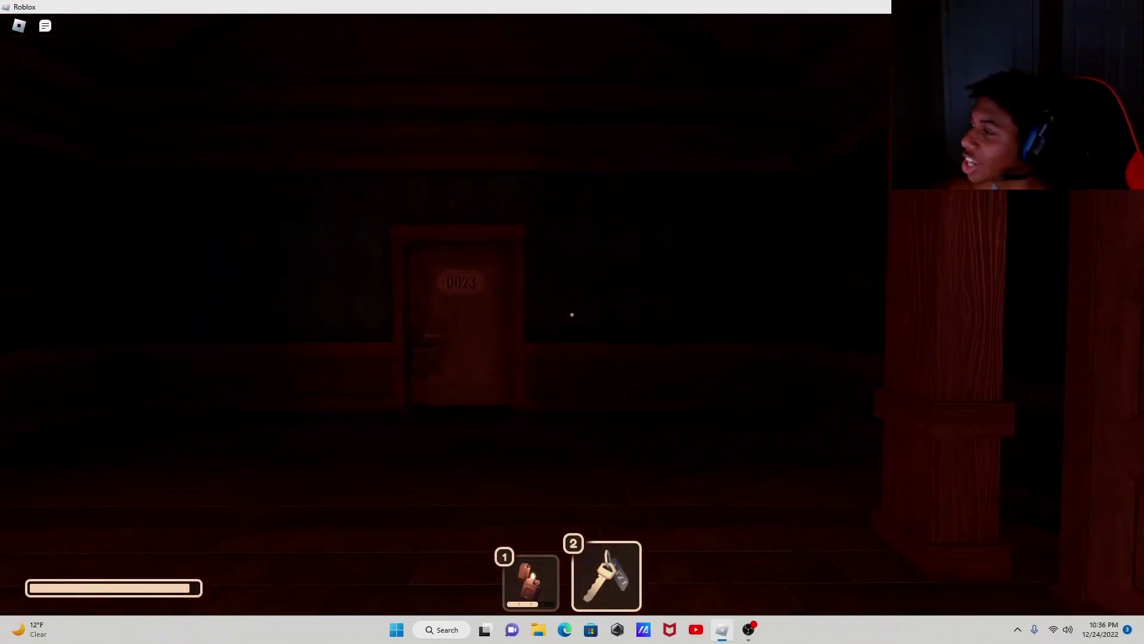
# Step: Unlock door 0023 with the key, then hide in the wardrobe and leave it
pyautogui.press('e')
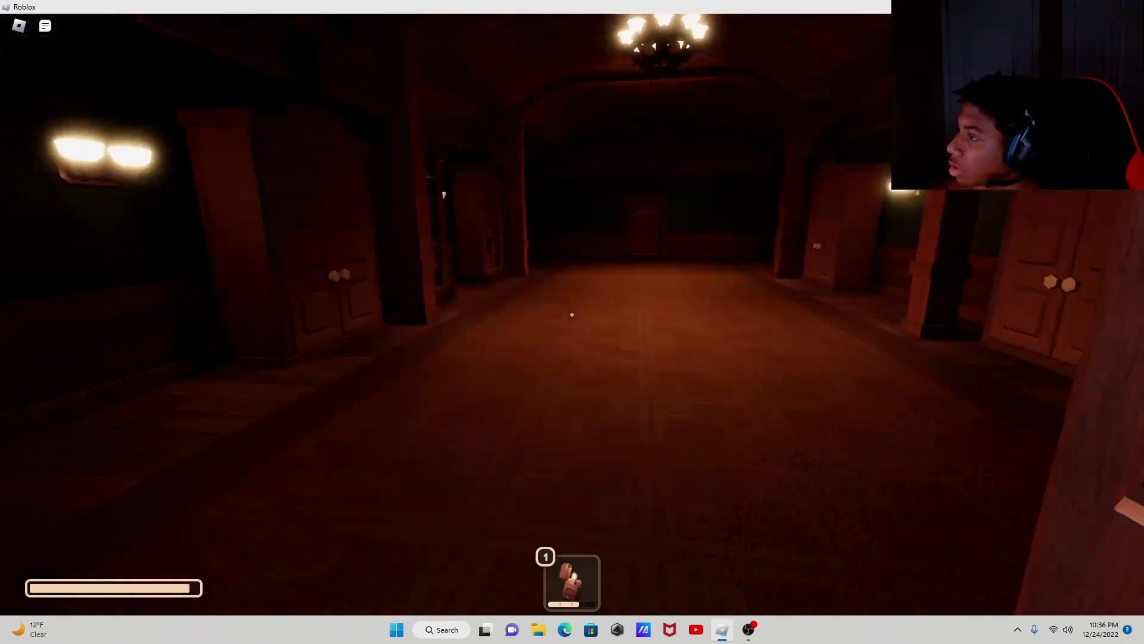
pyautogui.press('w')
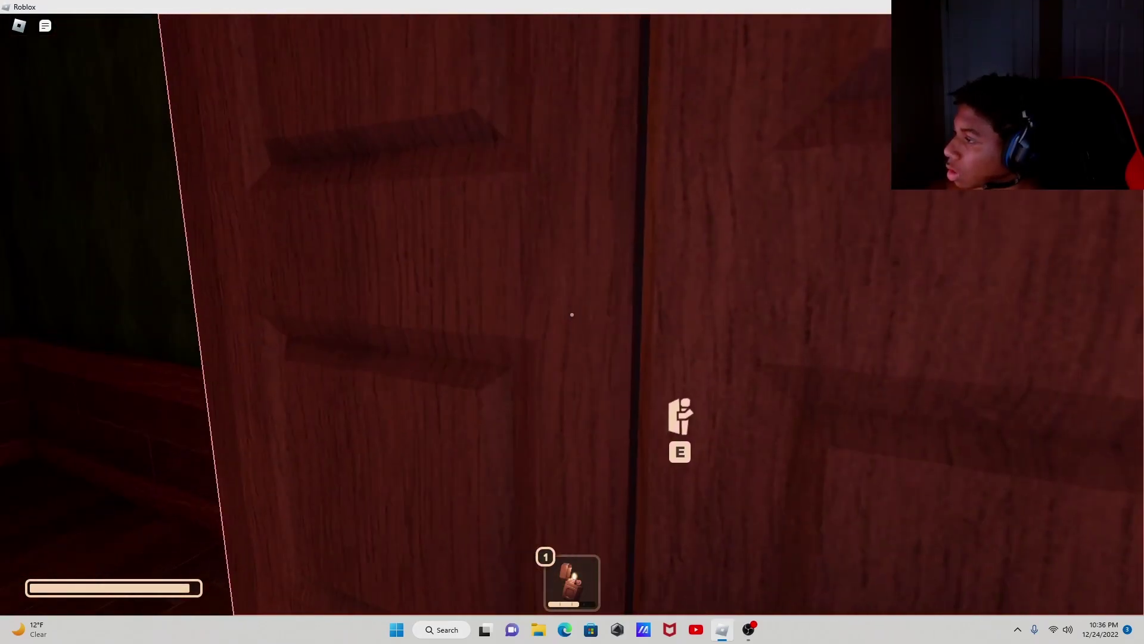
pyautogui.press('e')
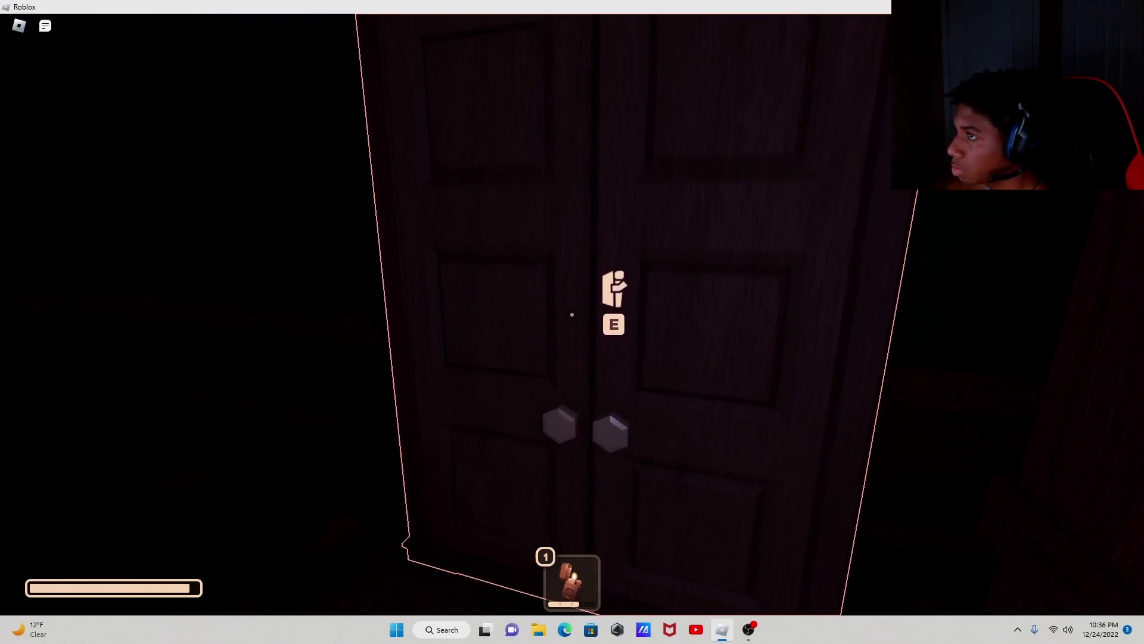
pyautogui.press('e')
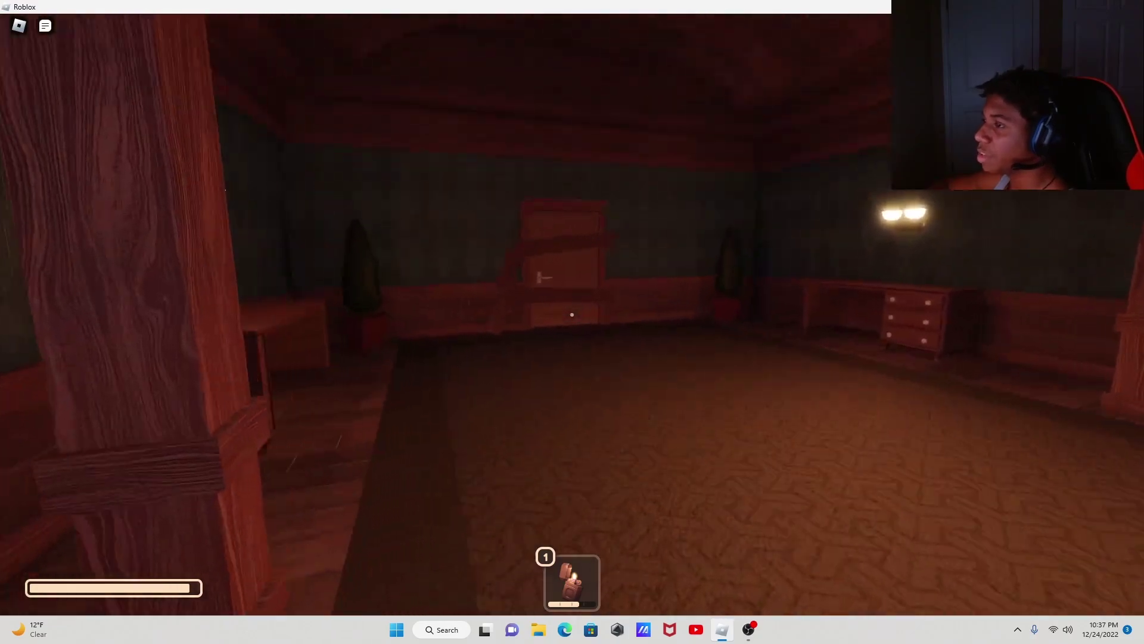
# Step: Search the dresser drawers and take the bottle of vitamins
pyautogui.press('w')
pyautogui.press('e')
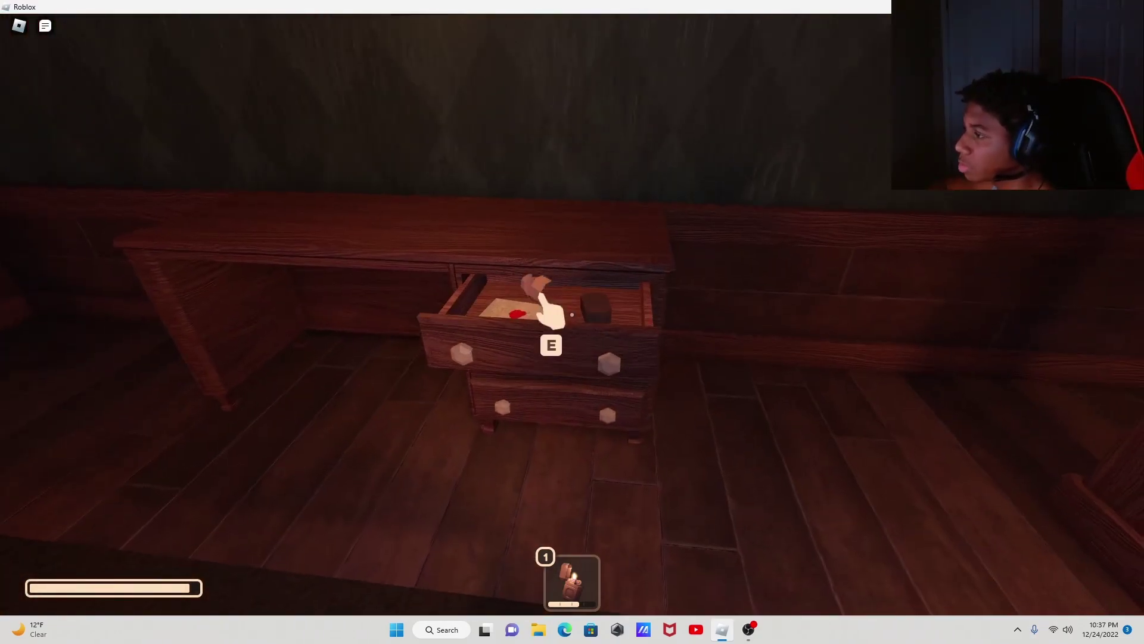
pyautogui.press('e')
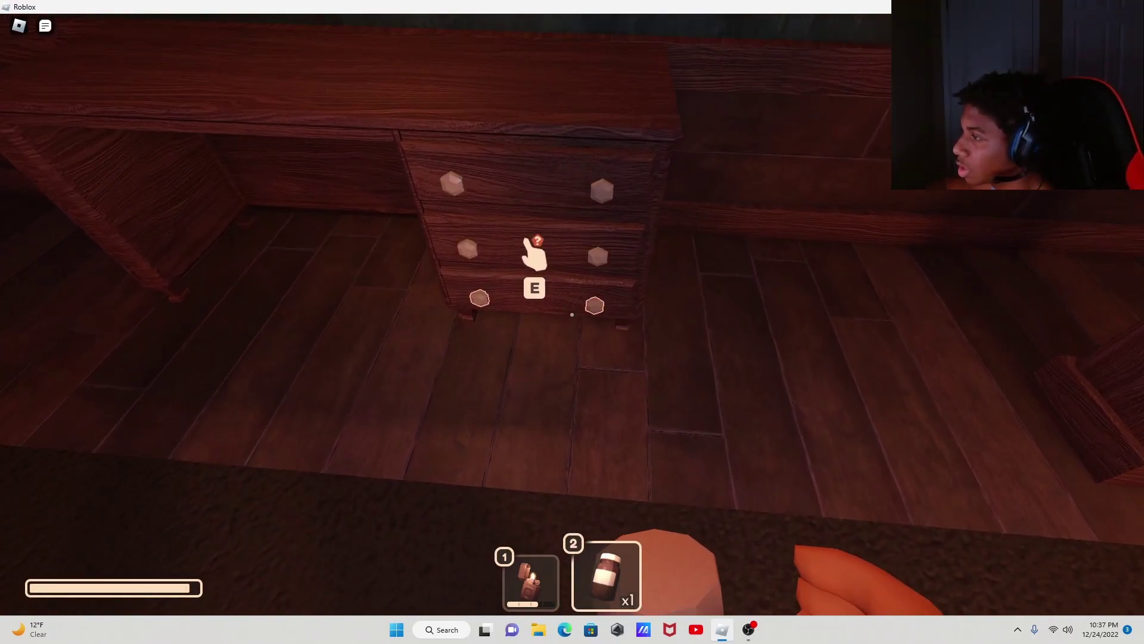
pyautogui.press('e')
pyautogui.press('e')
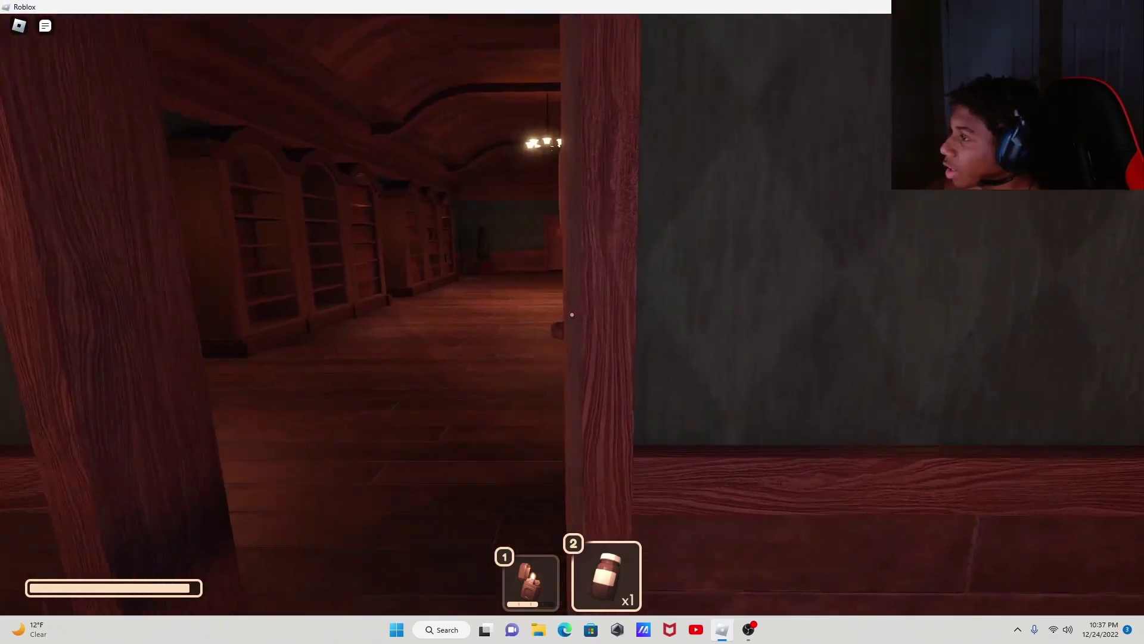
# Step: Hold the lighter, search the dresser drawers, then hide in the nearby wardrobe
pyautogui.press('1')
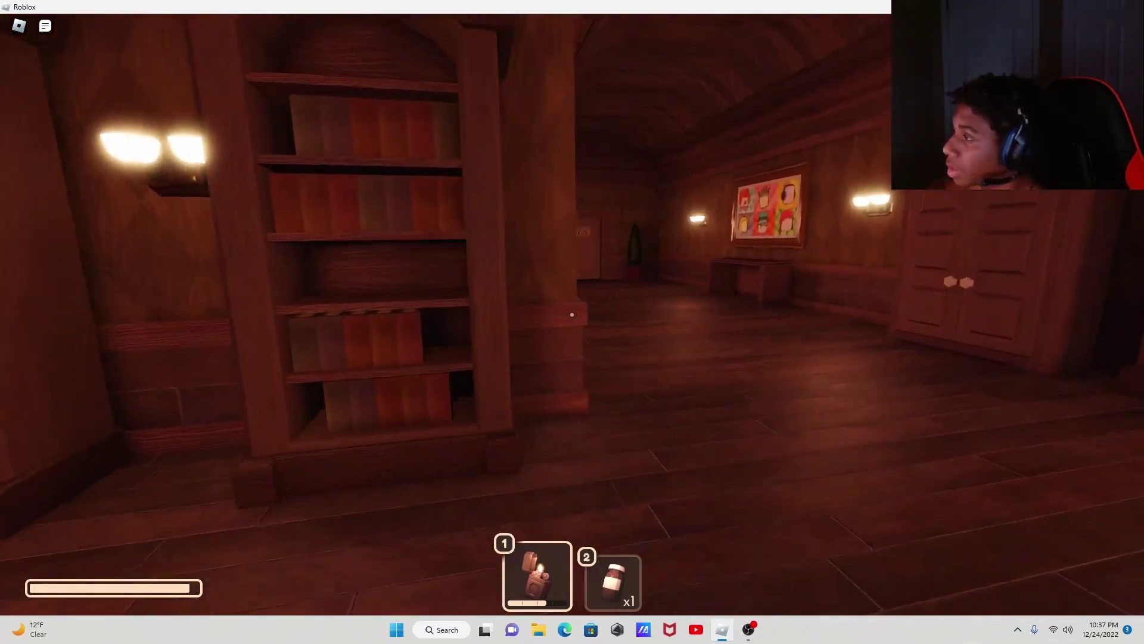
pyautogui.press('e')
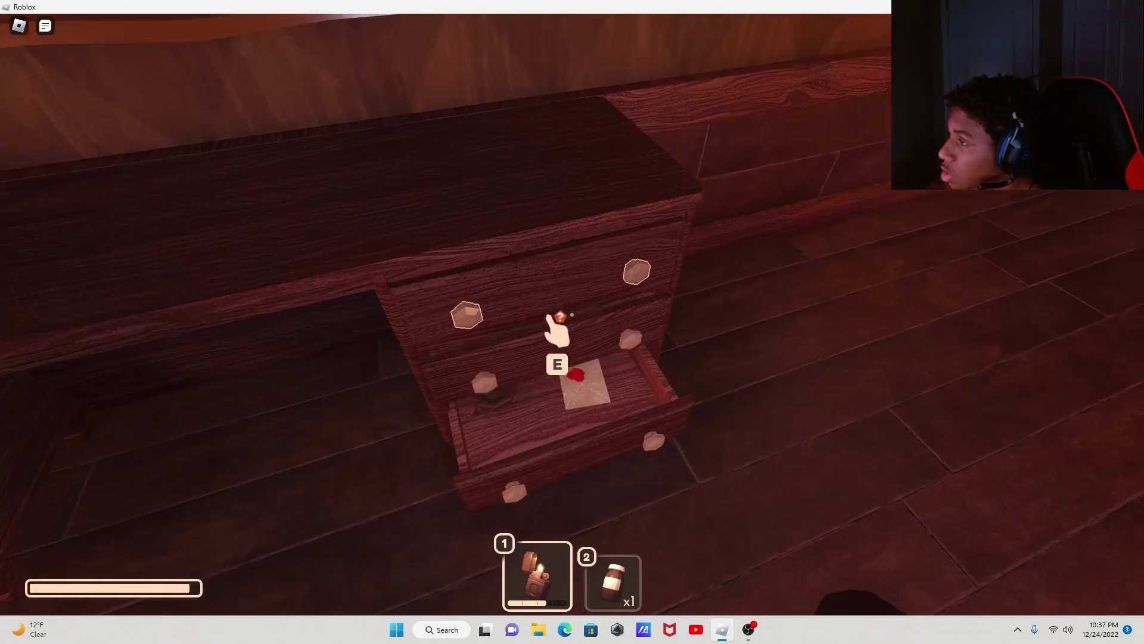
pyautogui.press('e')
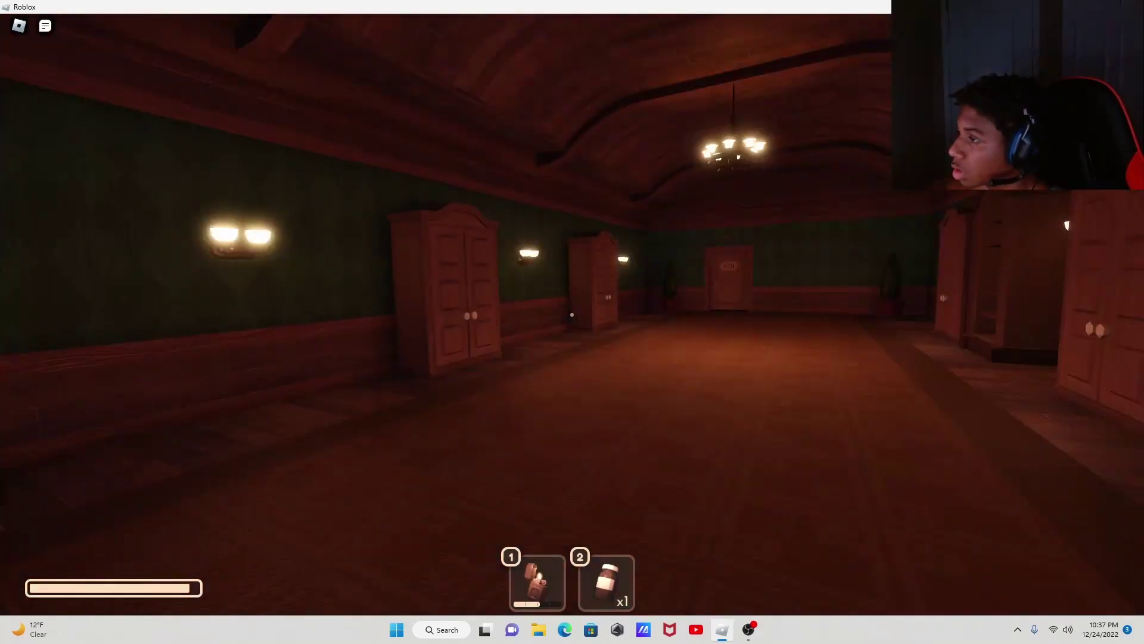
pyautogui.press('w')
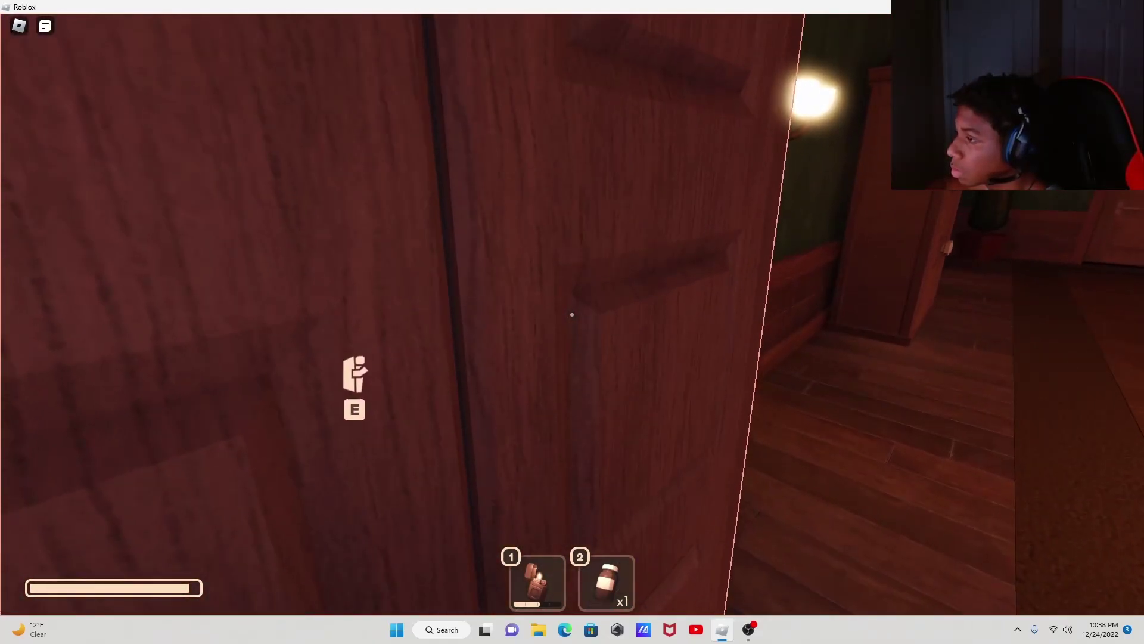
pyautogui.press('e')
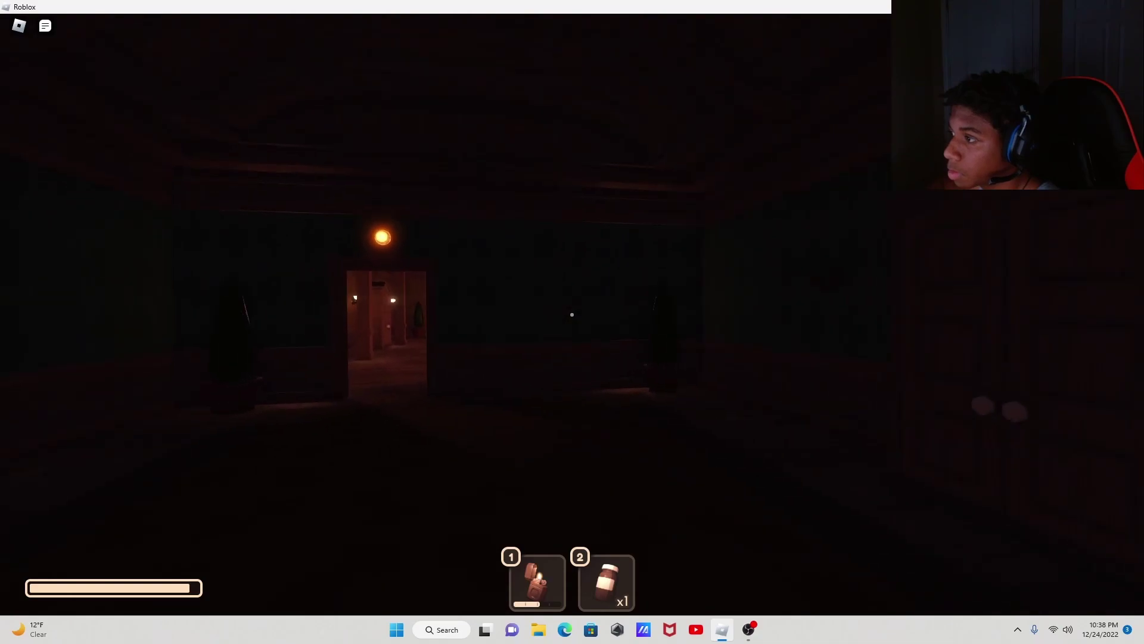
# Step: Walk through door 0035 into the hallway beyond
pyautogui.press('w')
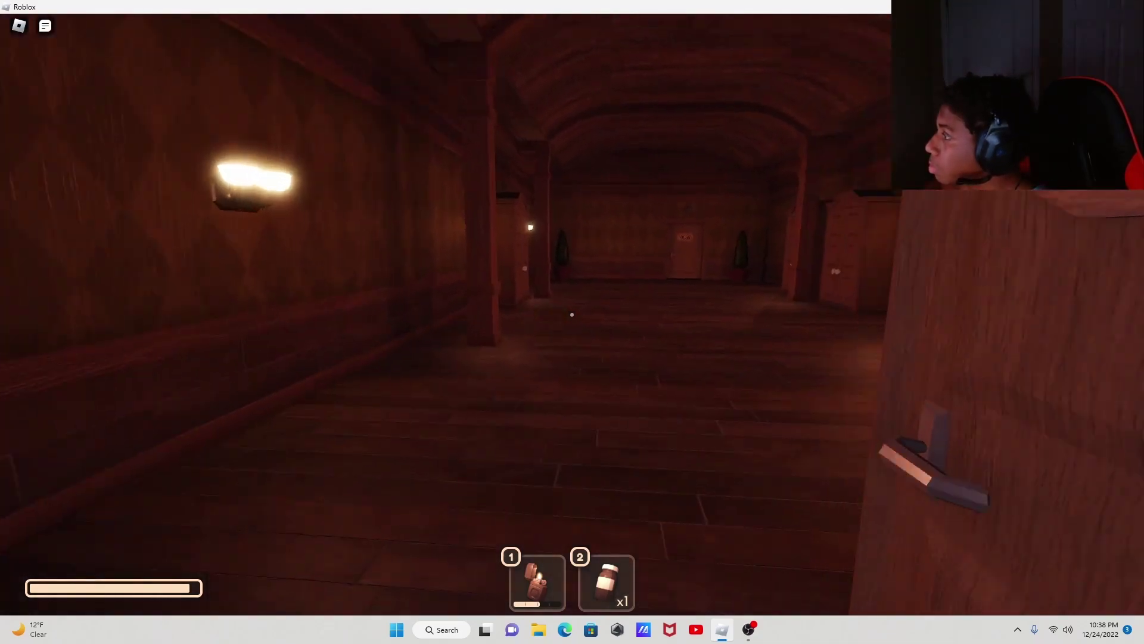
pyautogui.press('w')
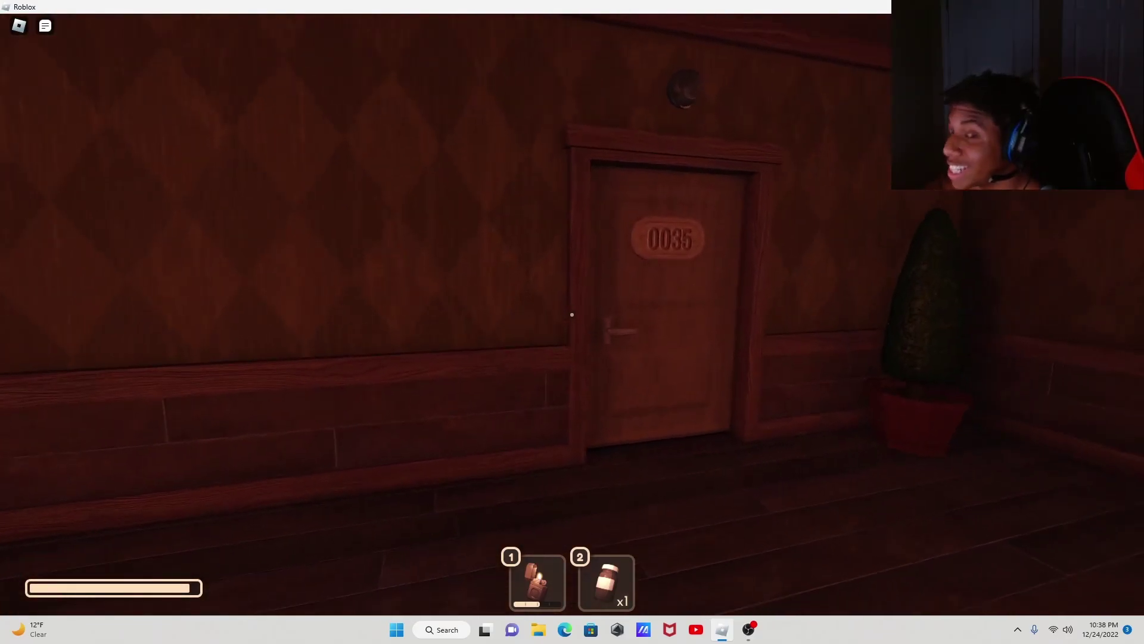
pyautogui.press('w')
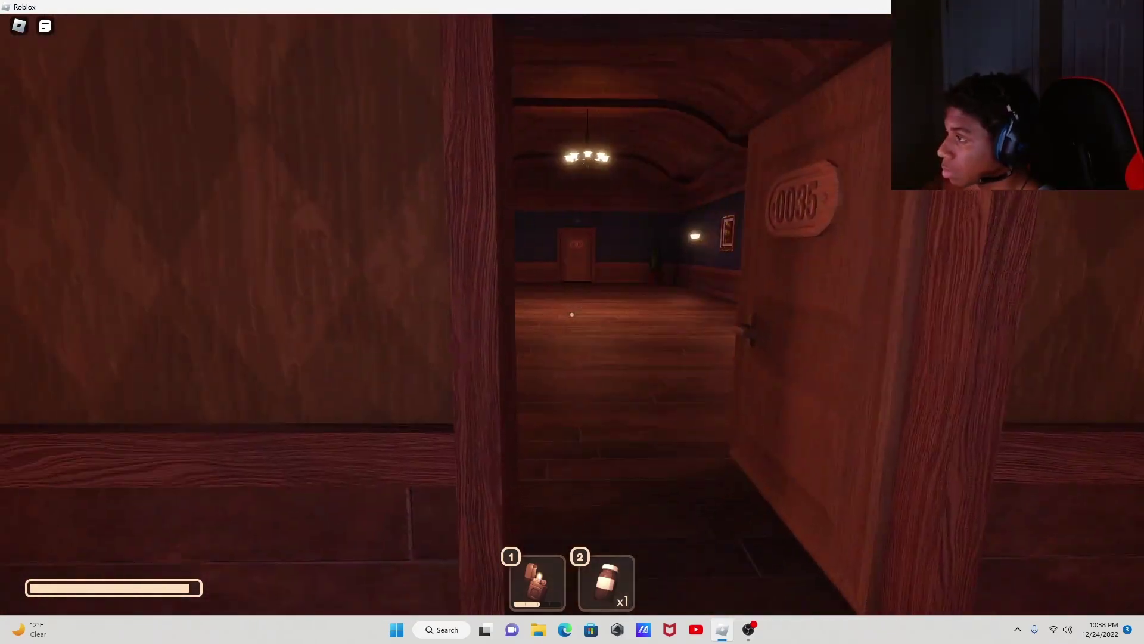
pyautogui.press('w')
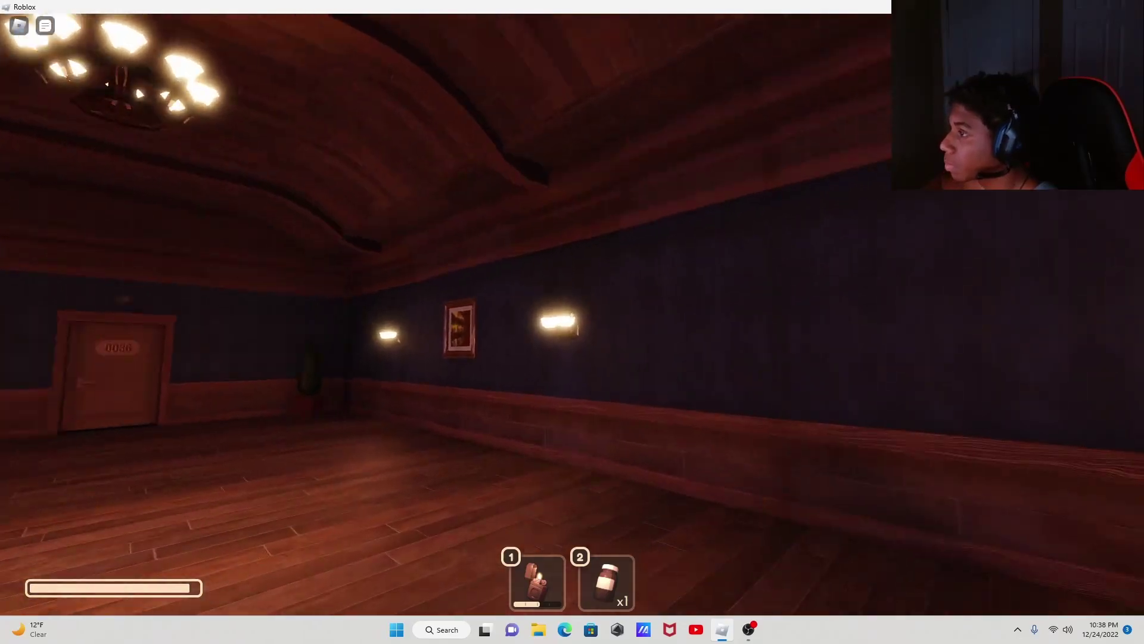
# Step: Pass the framed painting, go through door 0036, and head down the library hall
pyautogui.press('w')
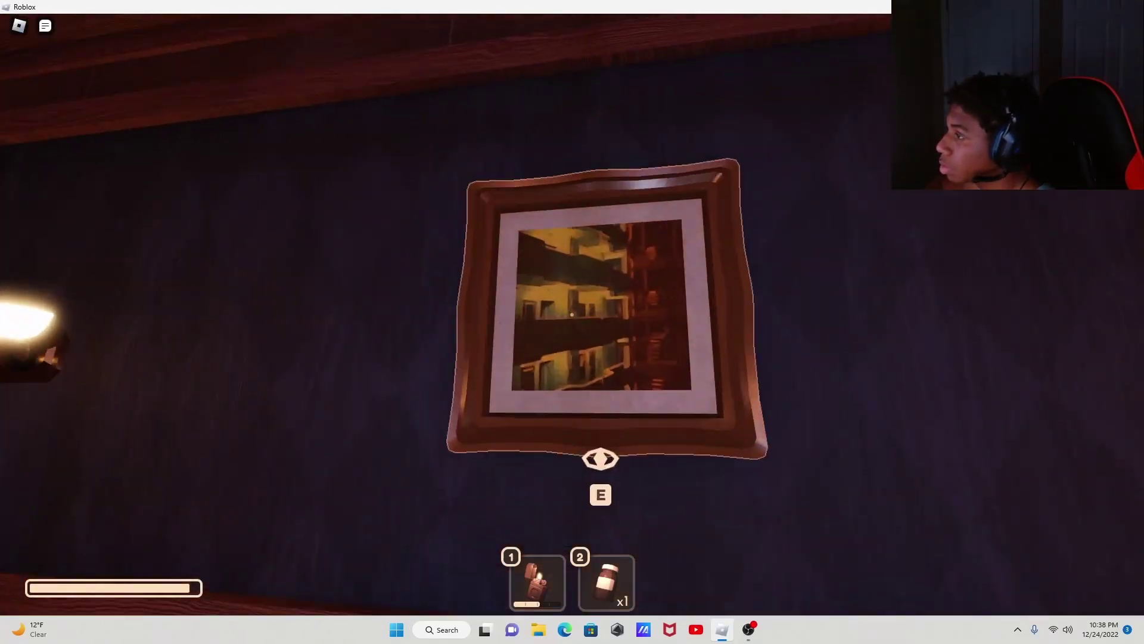
pyautogui.press('w')
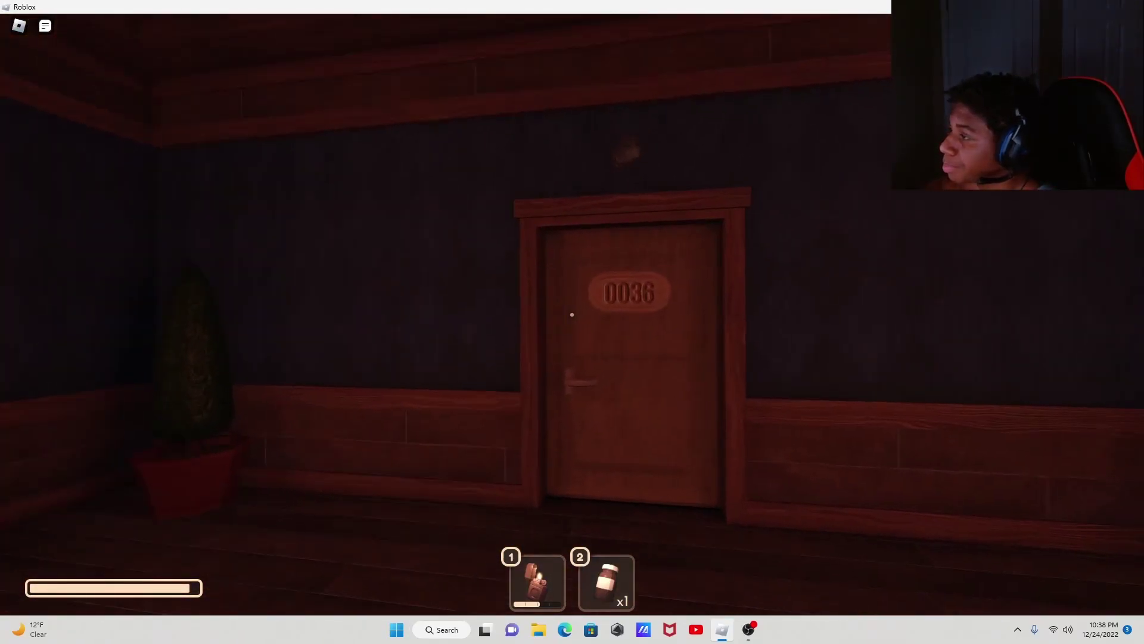
pyautogui.press('w')
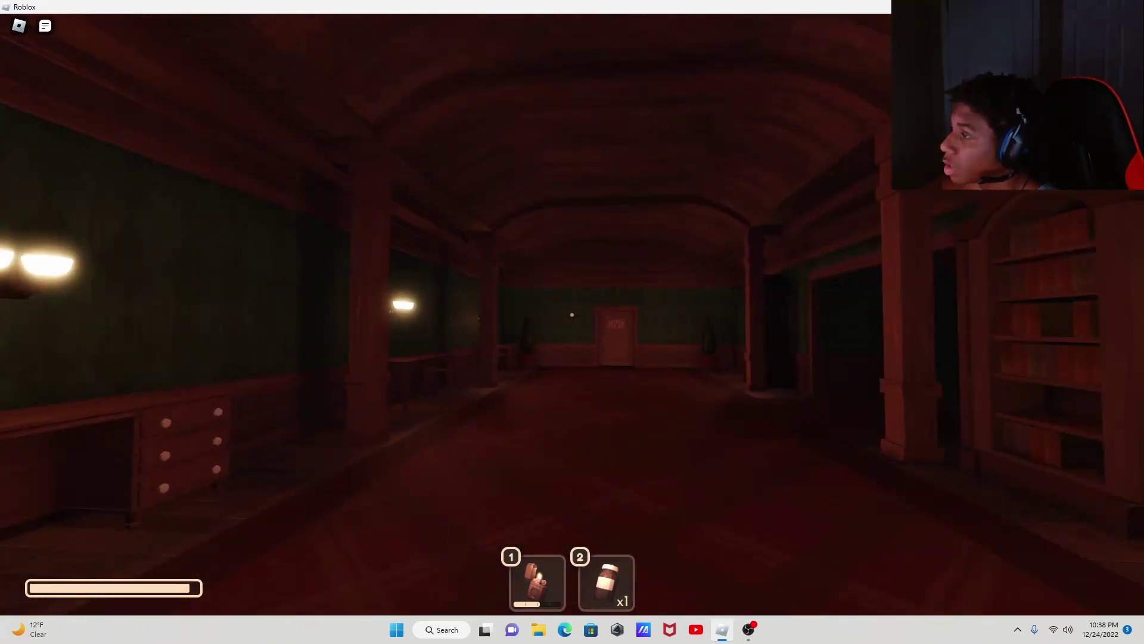
pyautogui.moveTo(572, 315); pyautogui.dragTo(572, 178)
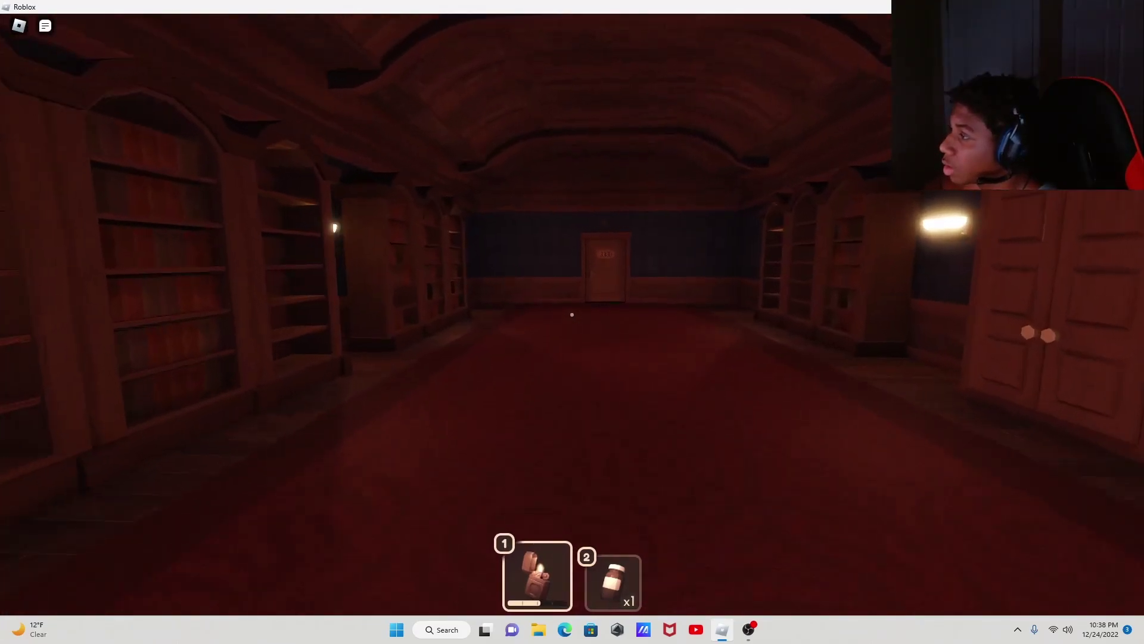
pyautogui.press('w')
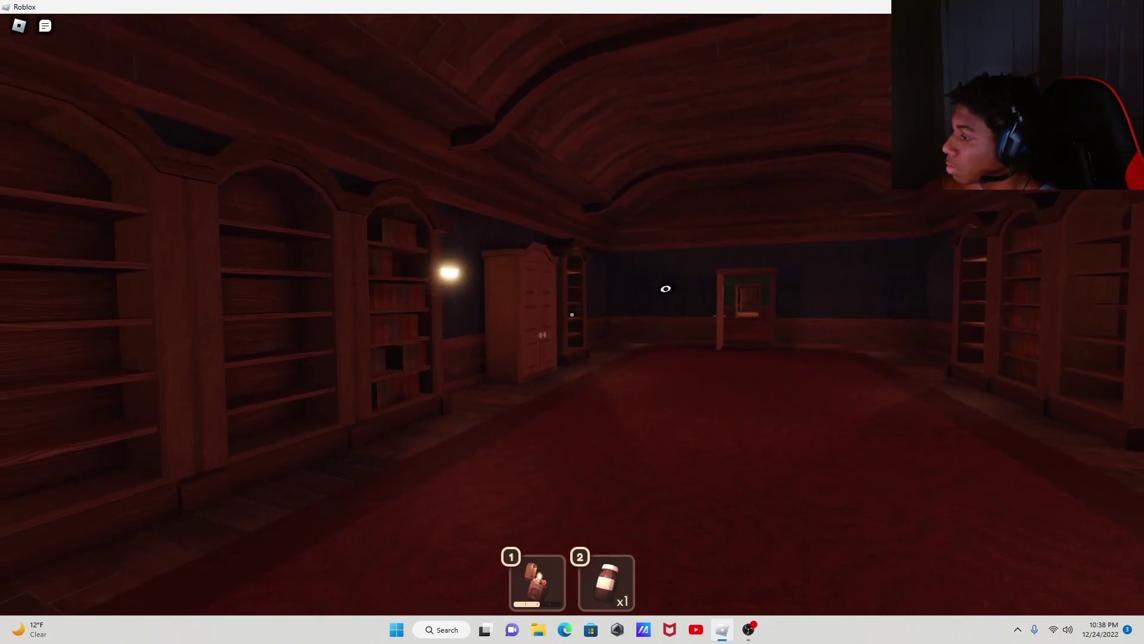
# Step: Walk through door 0038 and across the next room, then enter door 0039
pyautogui.press('w')
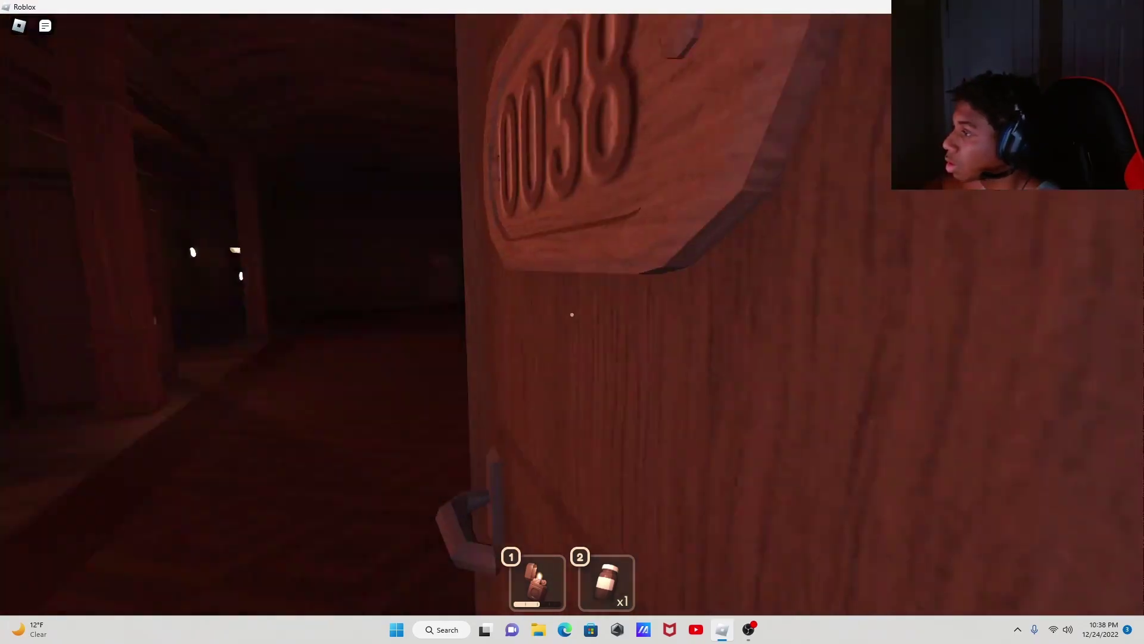
pyautogui.press('w')
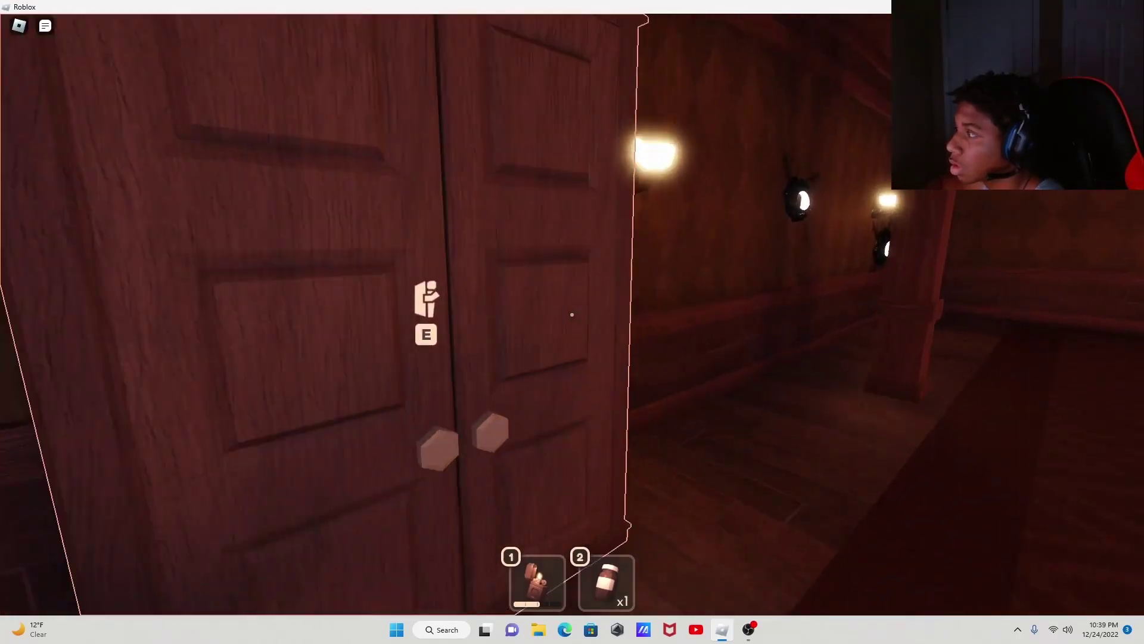
pyautogui.press('w')
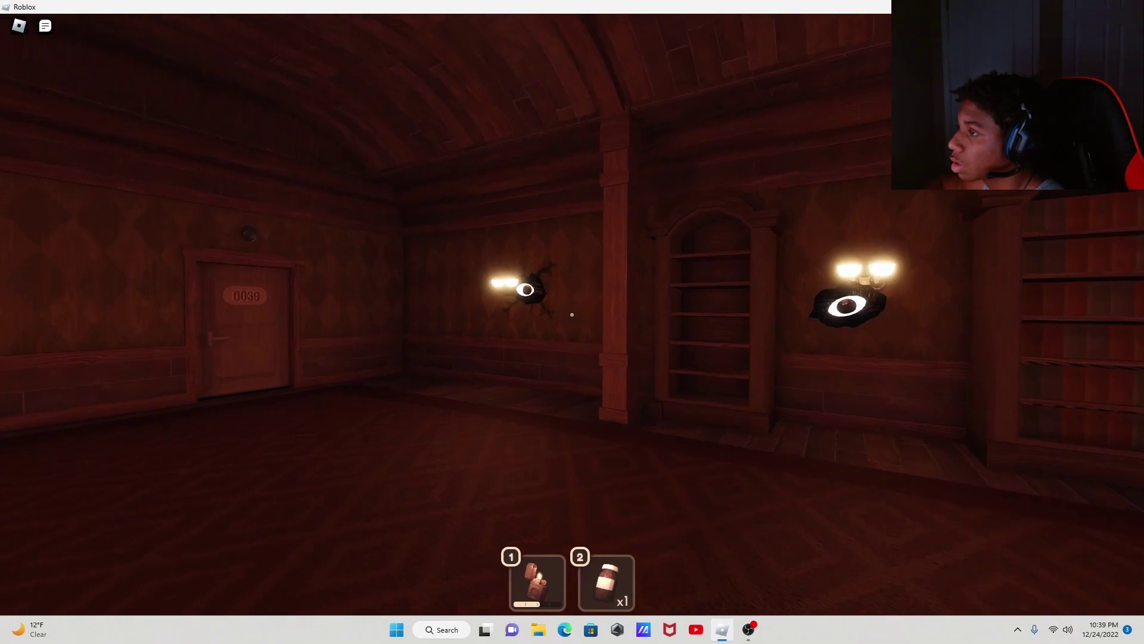
pyautogui.press('w')
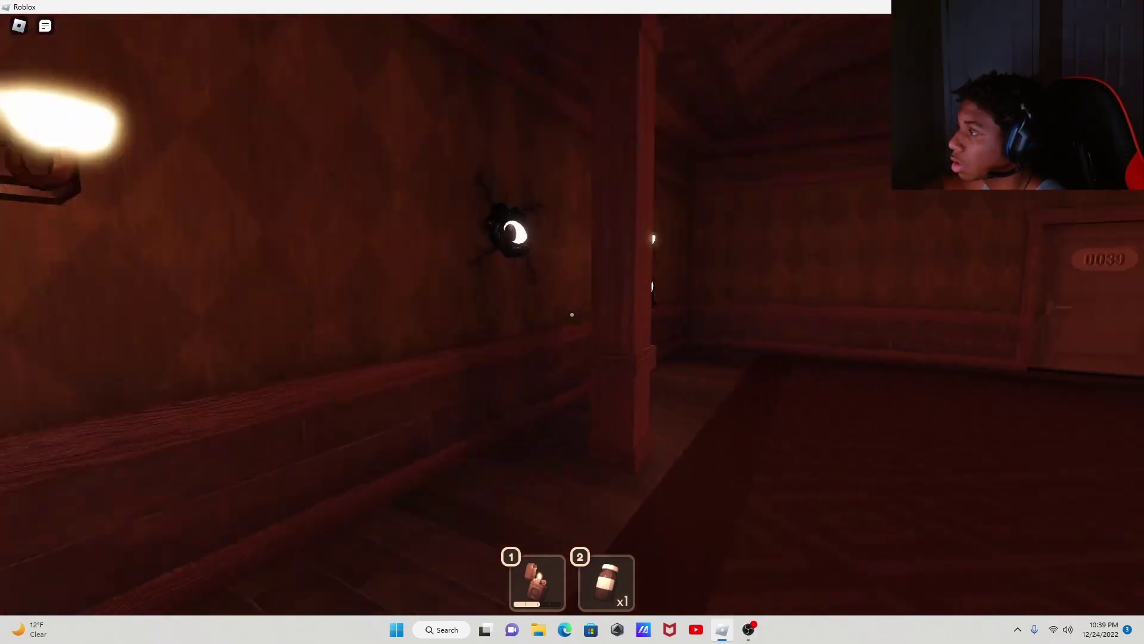
pyautogui.press('w')
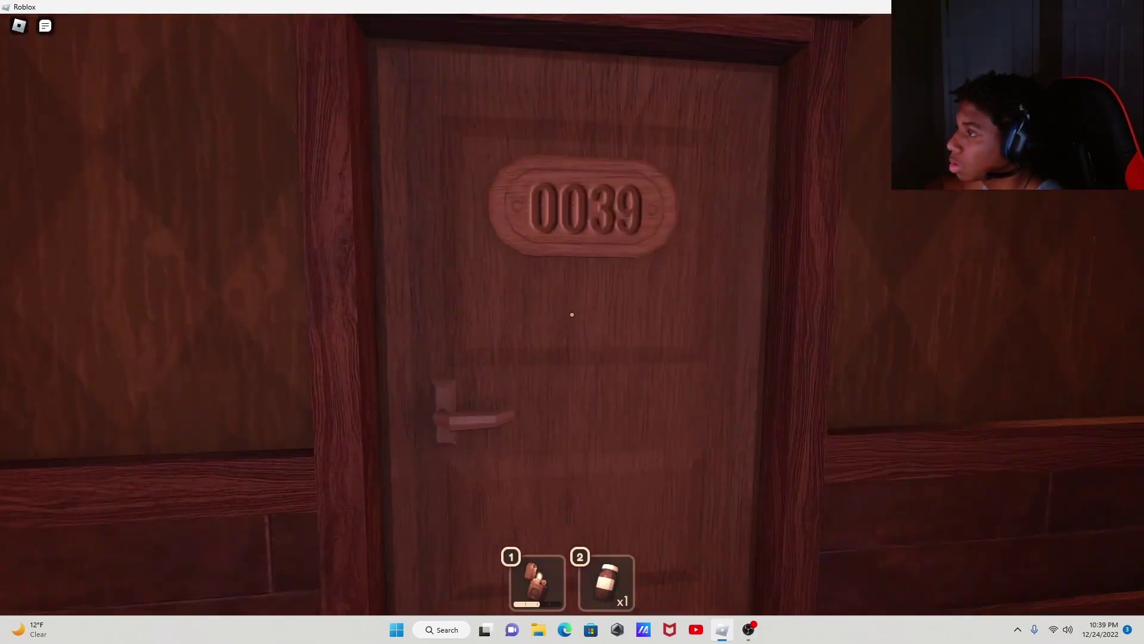
pyautogui.press('w')
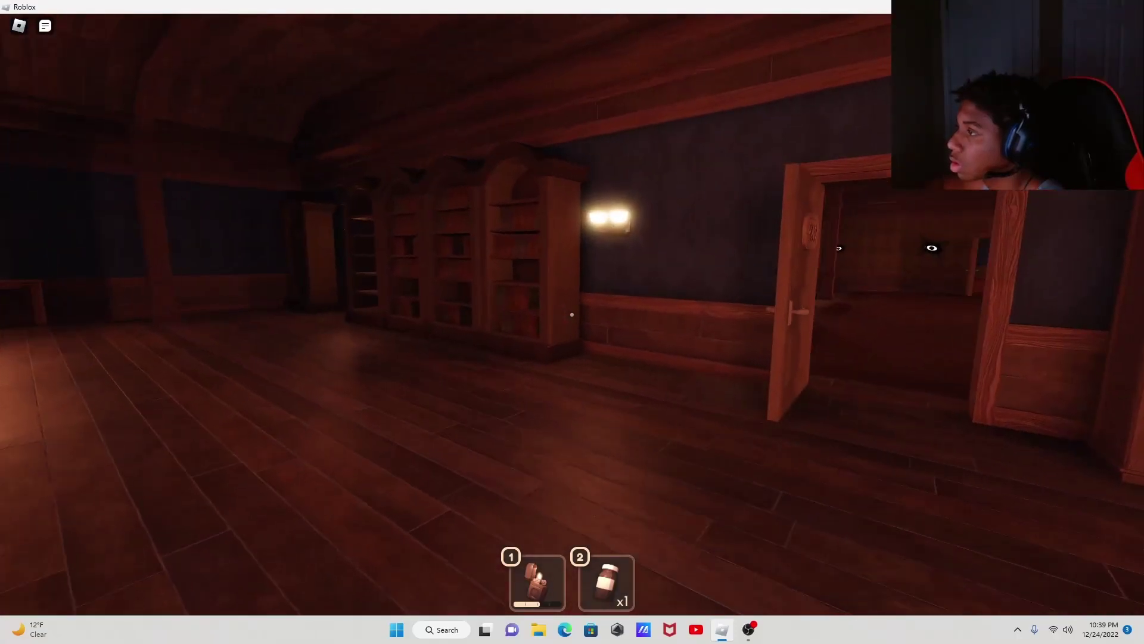
# Step: Cross the chandelier room through door 0040 and the lattice room into the corridor
pyautogui.press('w')
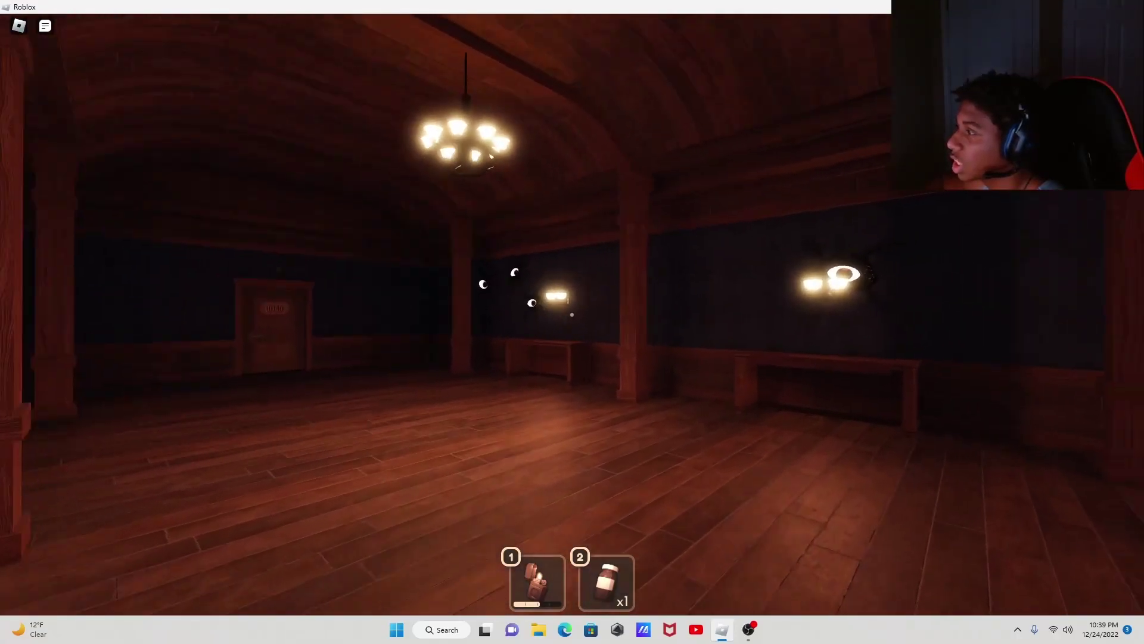
pyautogui.press('w')
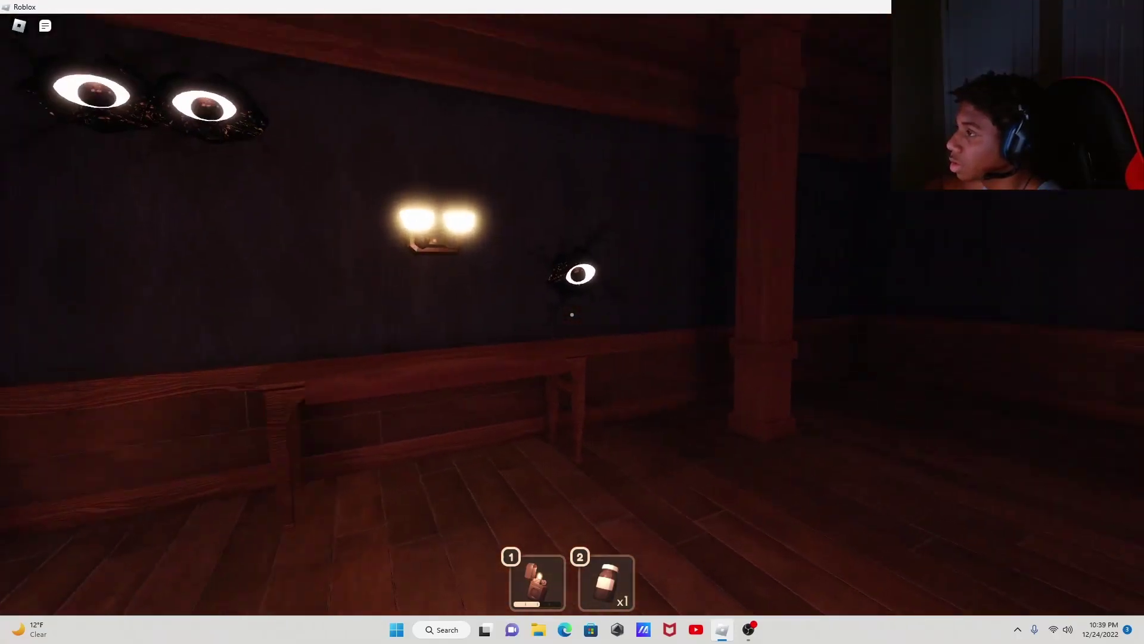
pyautogui.press('w')
pyautogui.press('w')
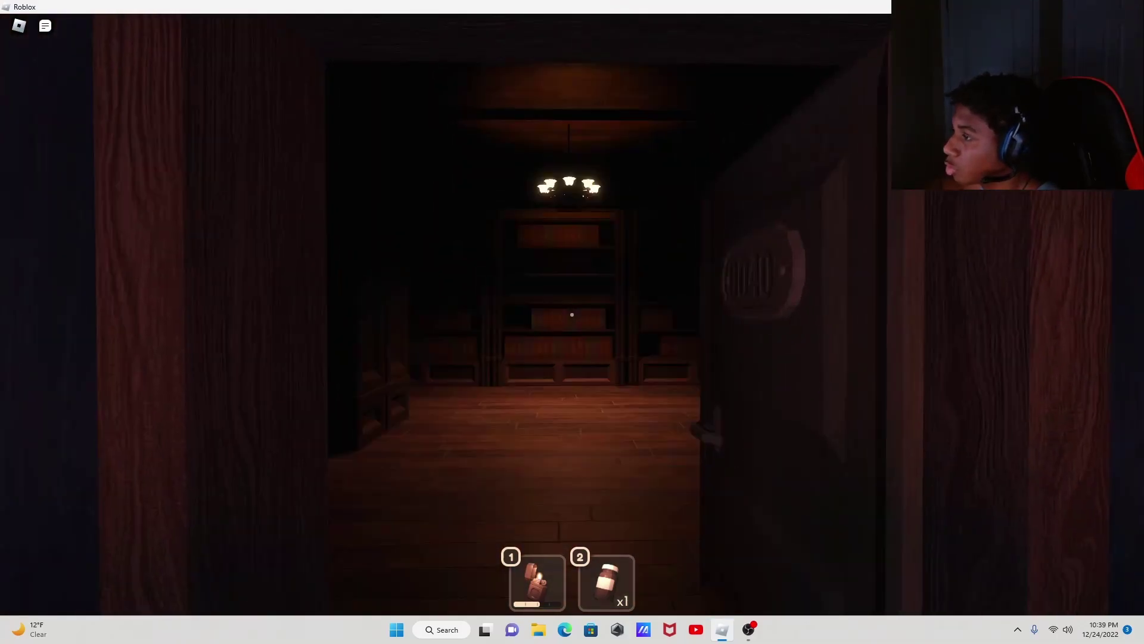
pyautogui.press('w')
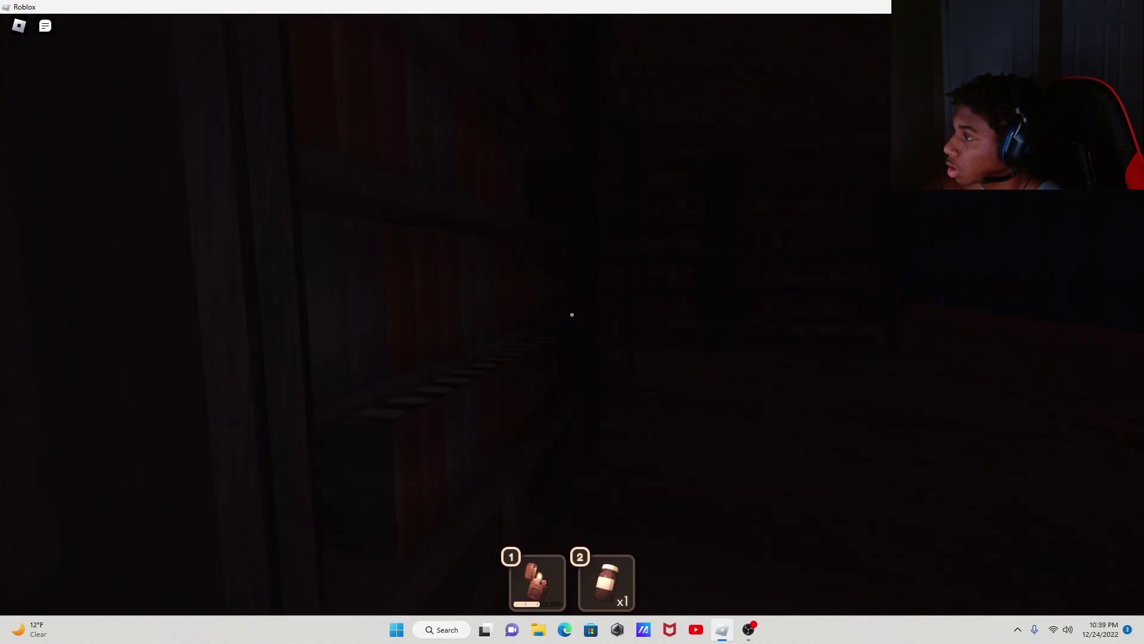
pyautogui.press('w')
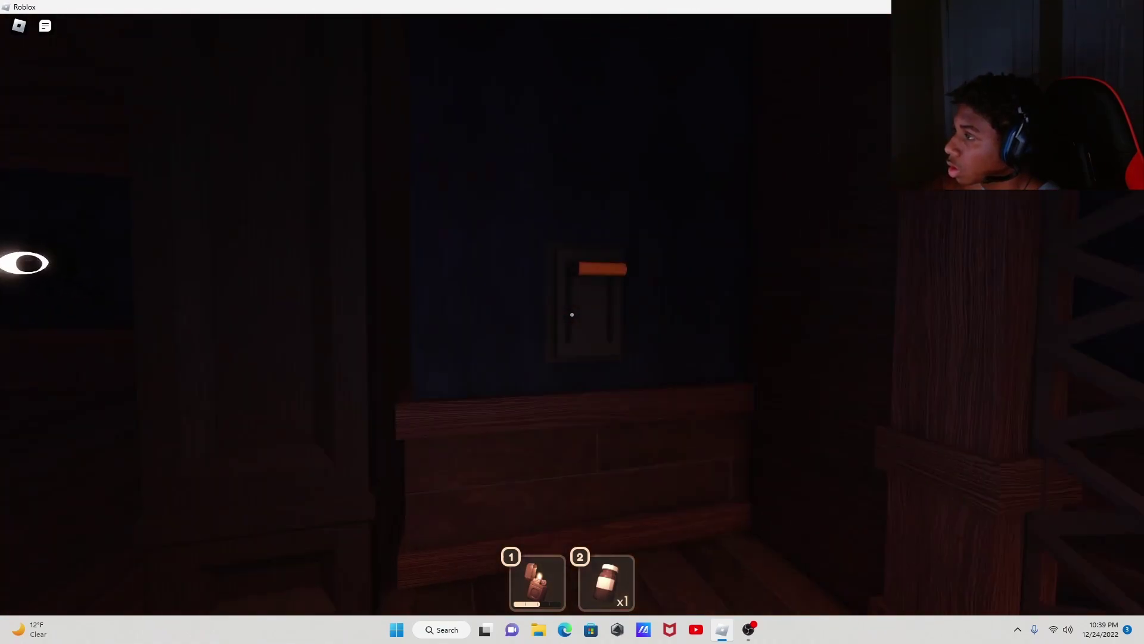
pyautogui.press('w')
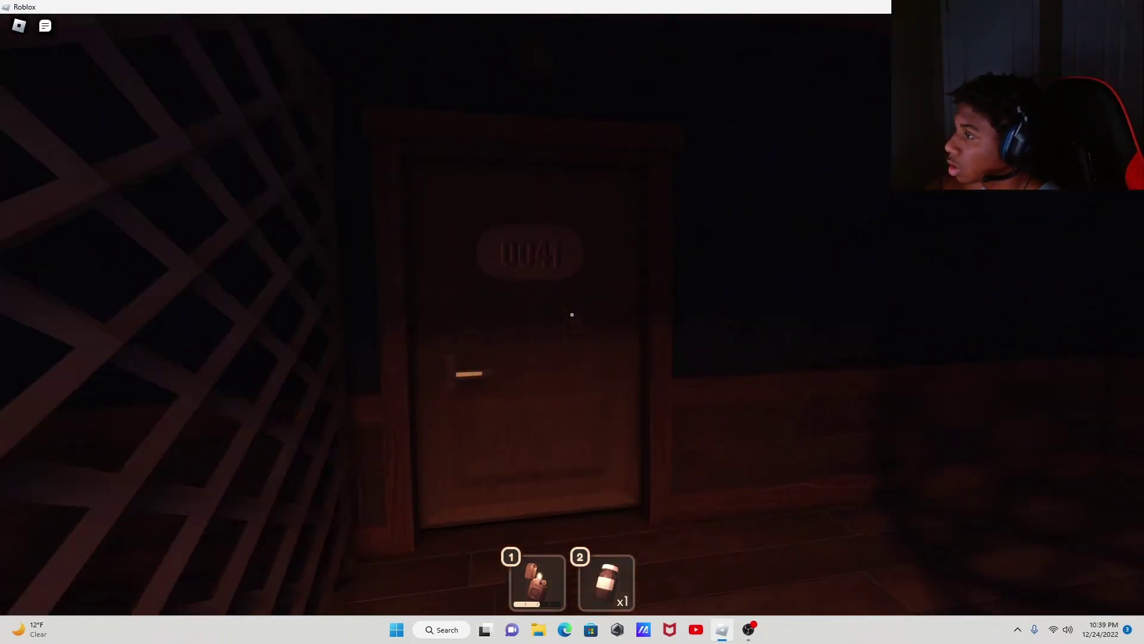
pyautogui.press('w')
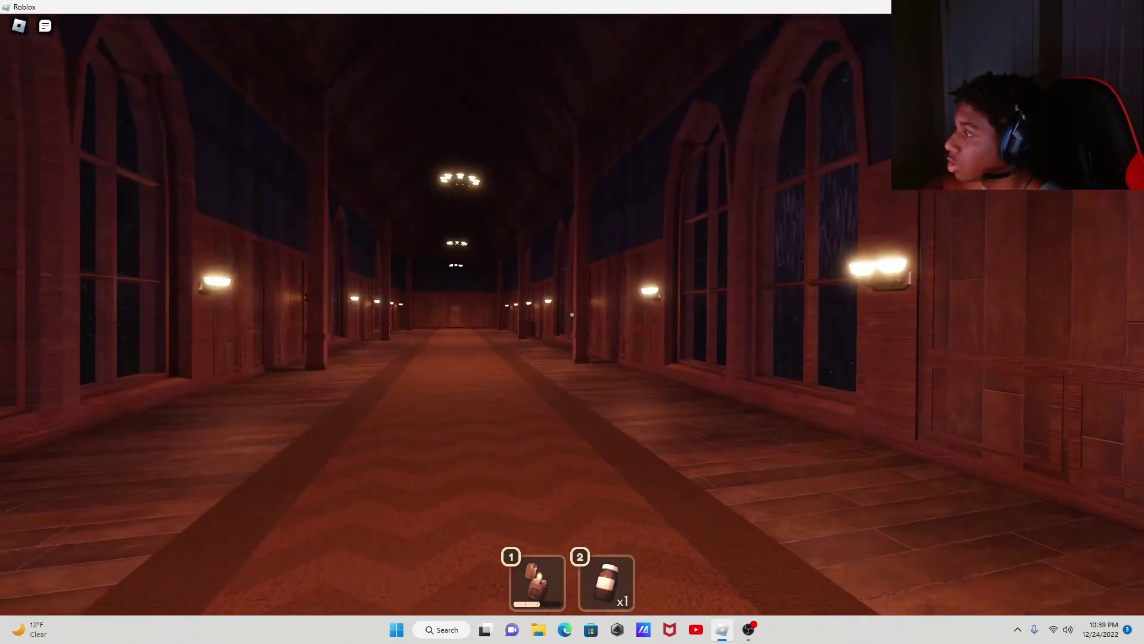
# Step: Walk the windowed corridor through the creature cutscene to reach door 0042
pyautogui.press('w')
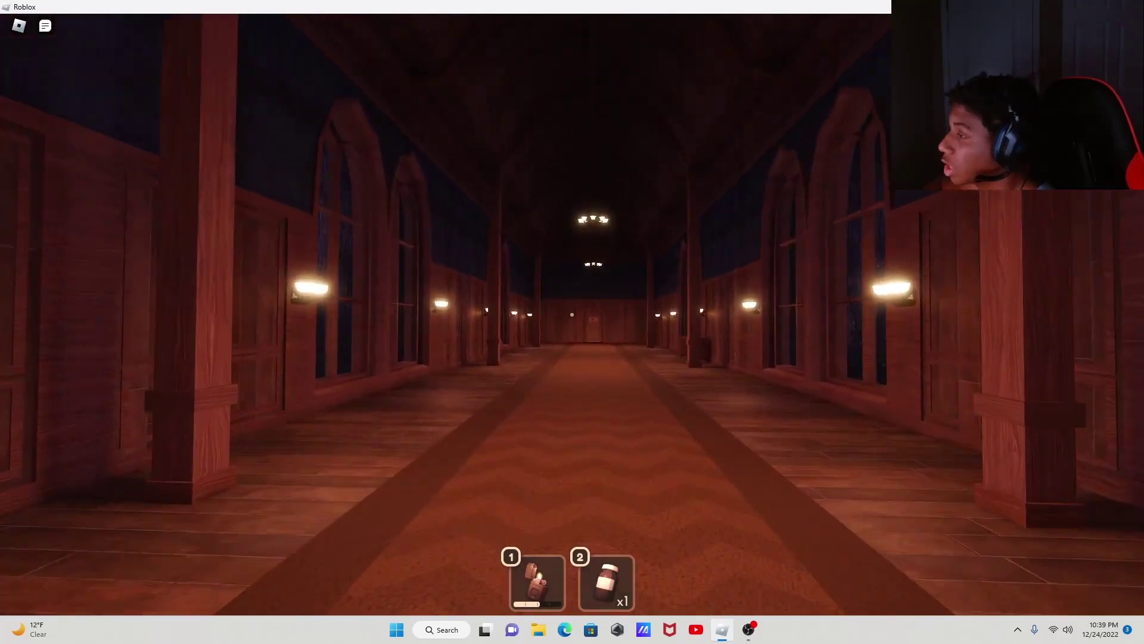
pyautogui.press('w')
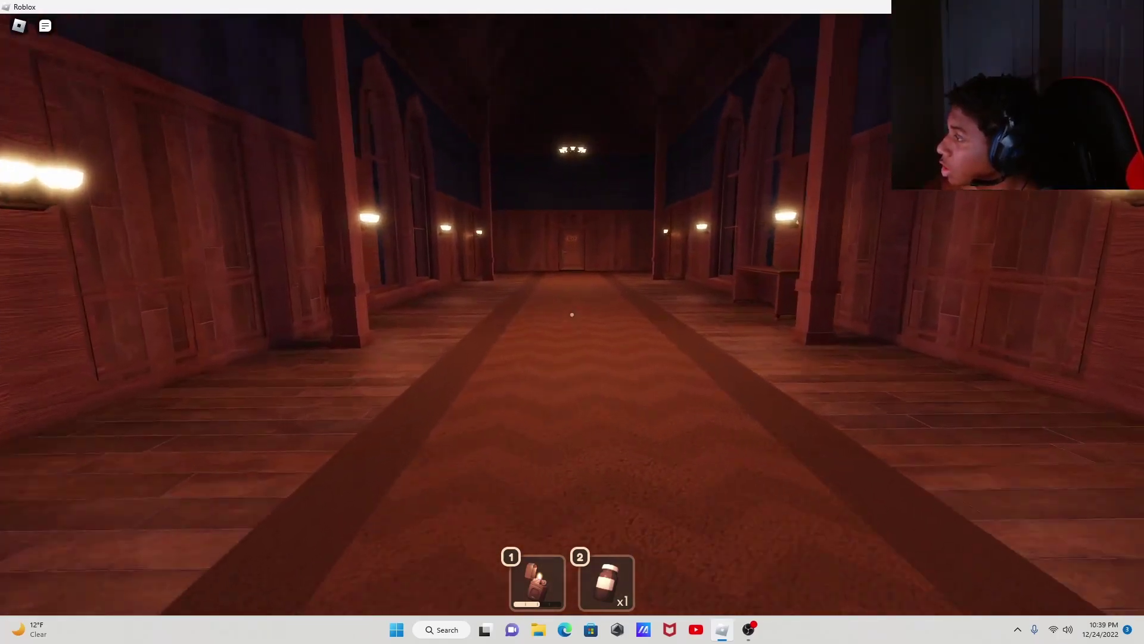
pyautogui.press('w')
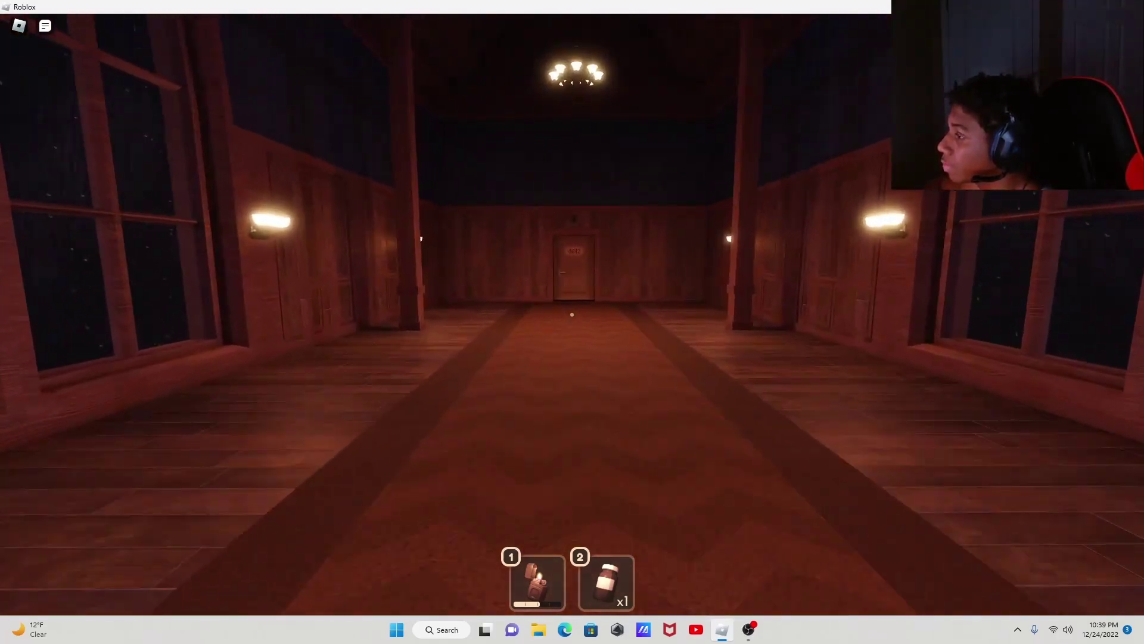
pyautogui.press('w')
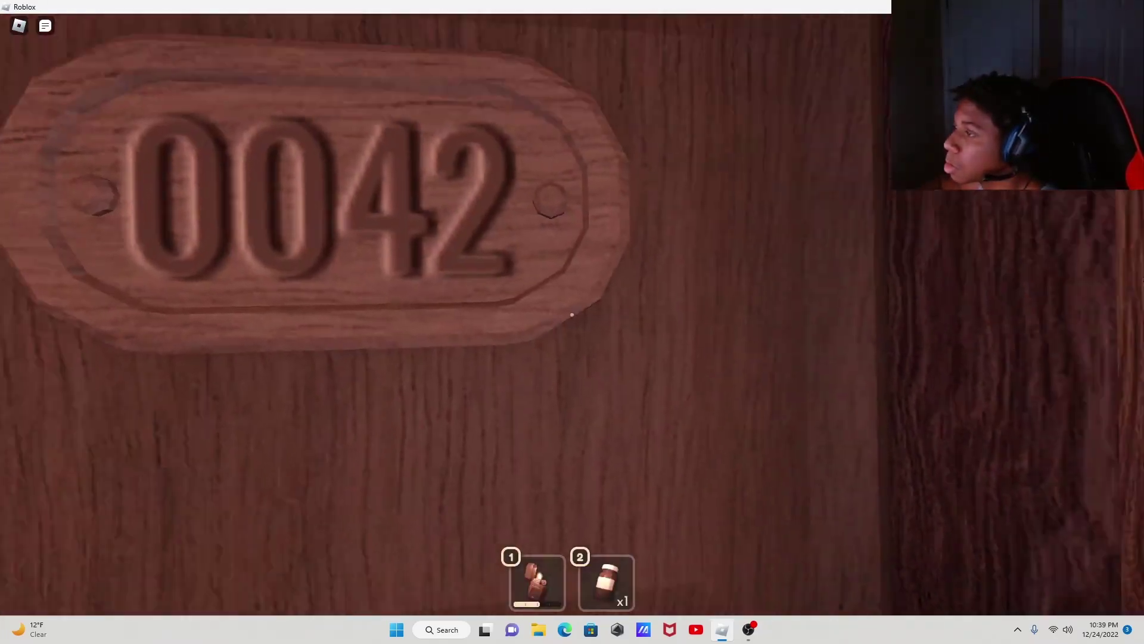
# Step: Flee Seek through the attic, glowing door, library room and corridors until caught at door 47
pyautogui.press('w')
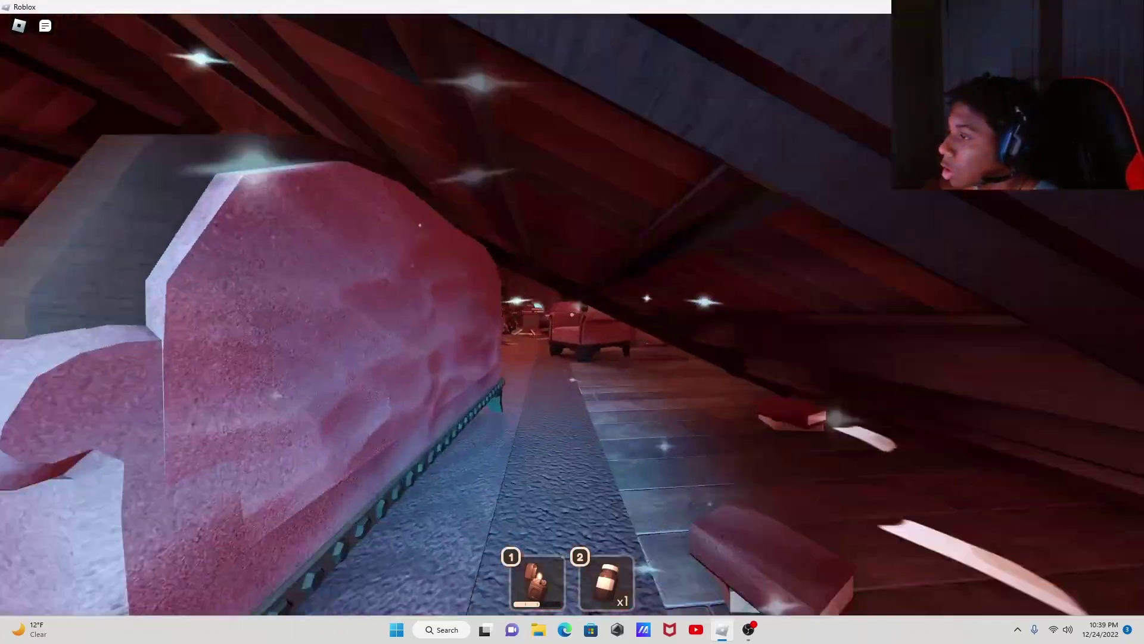
pyautogui.press('w')
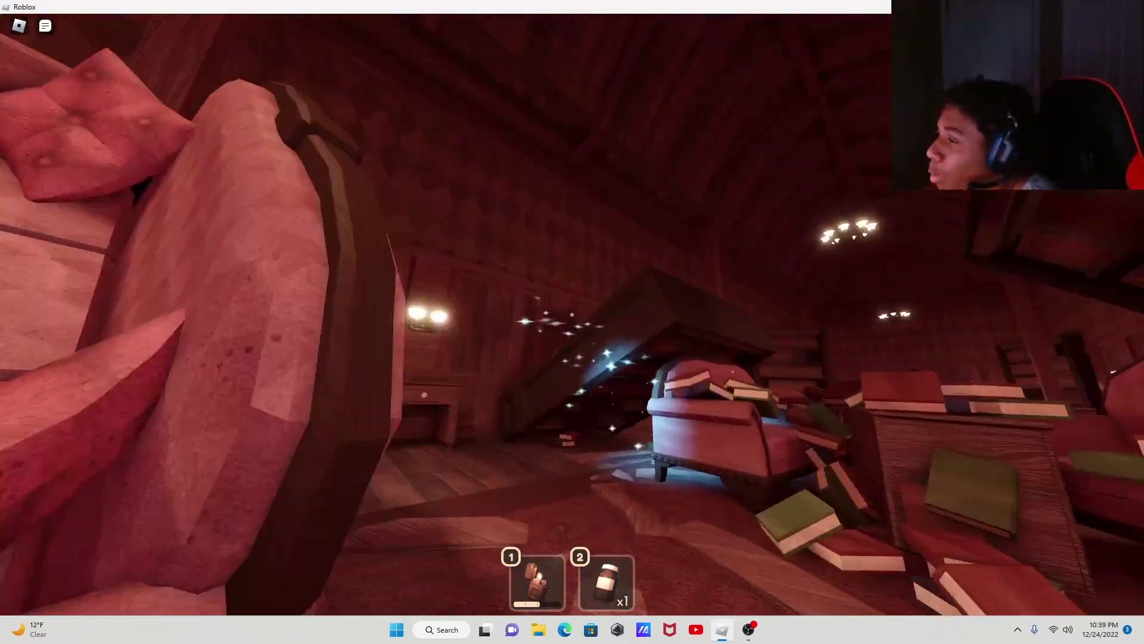
pyautogui.press('w')
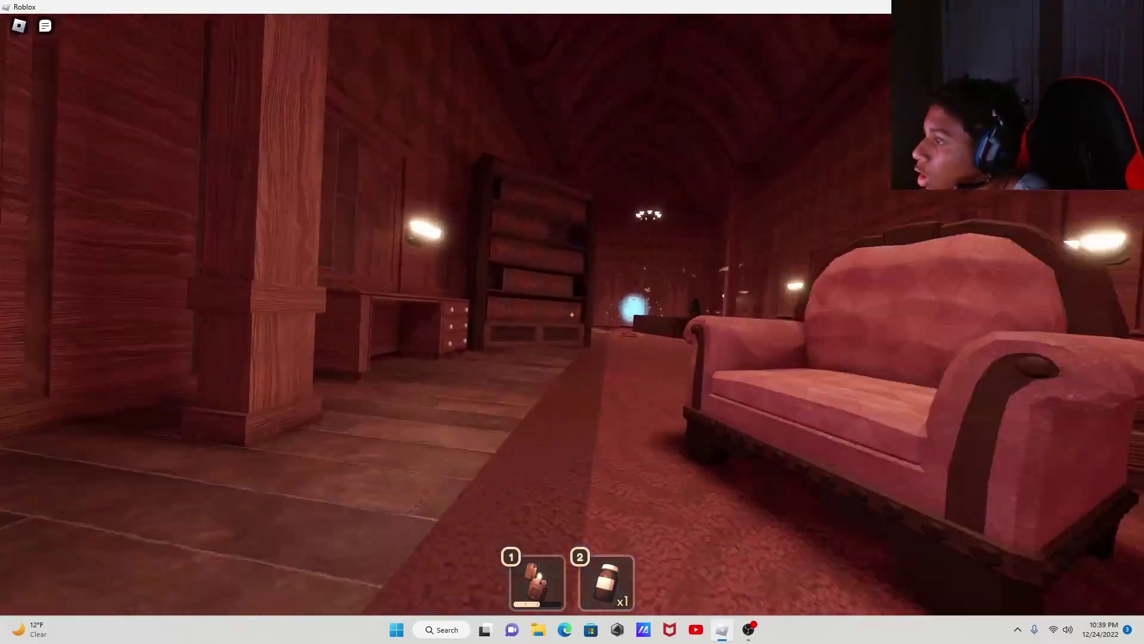
pyautogui.press('w')
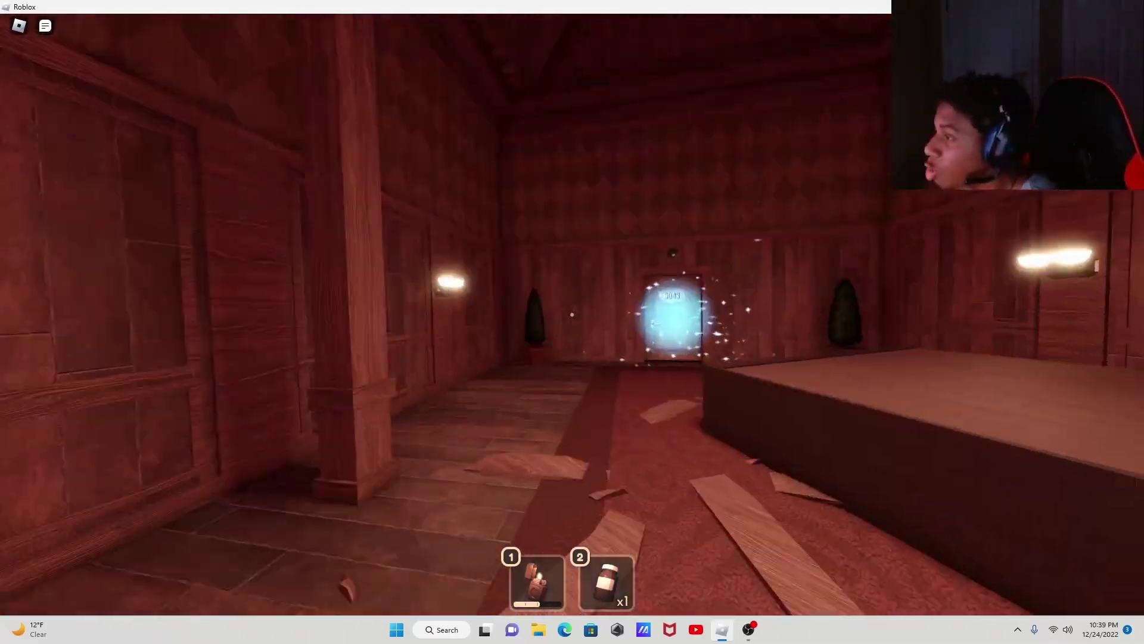
pyautogui.press('w')
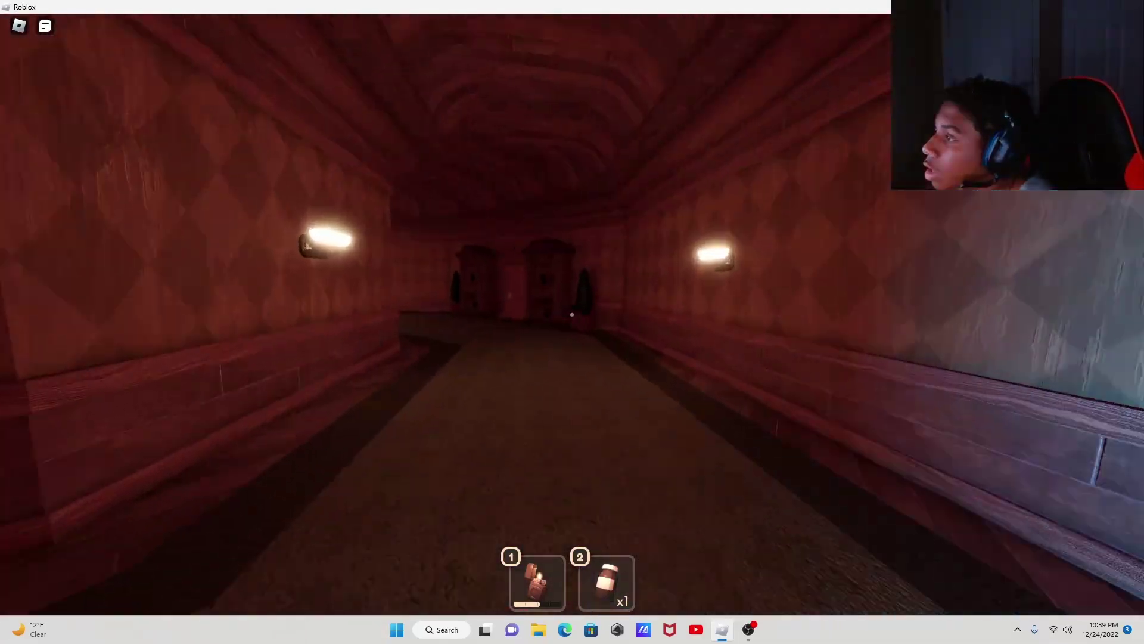
pyautogui.press('w')
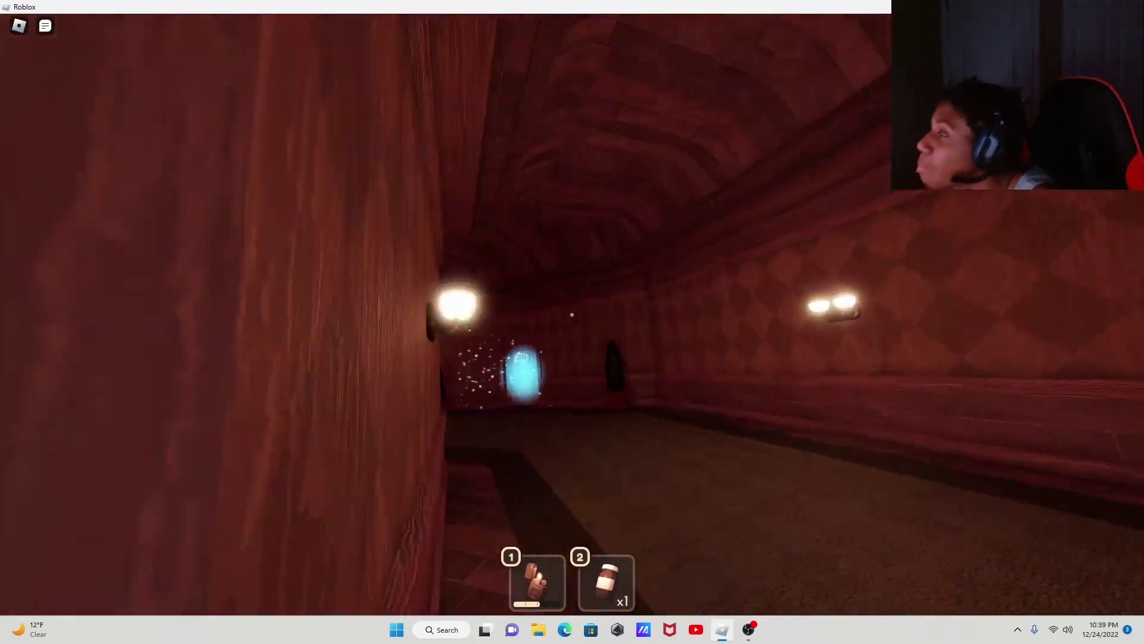
pyautogui.press('w')
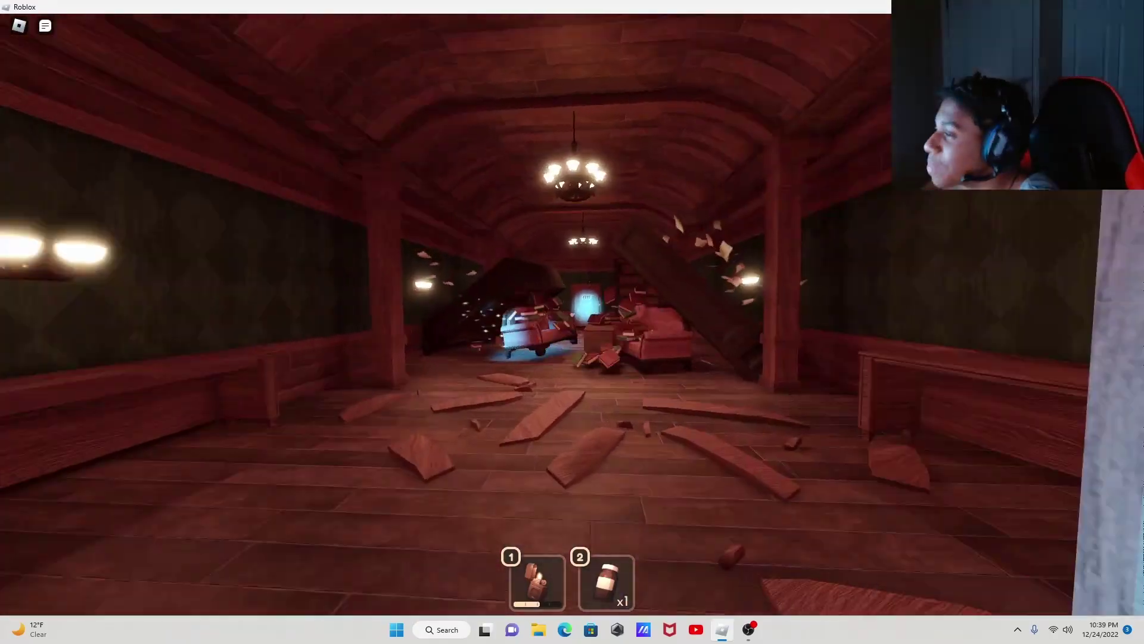
pyautogui.press('w')
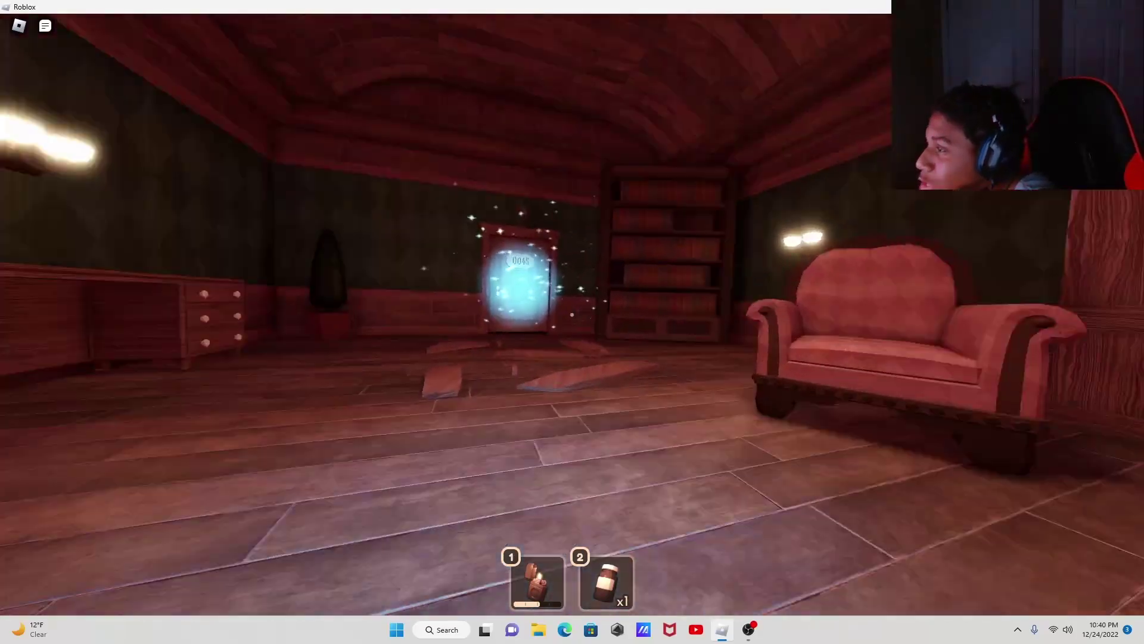
pyautogui.press('w')
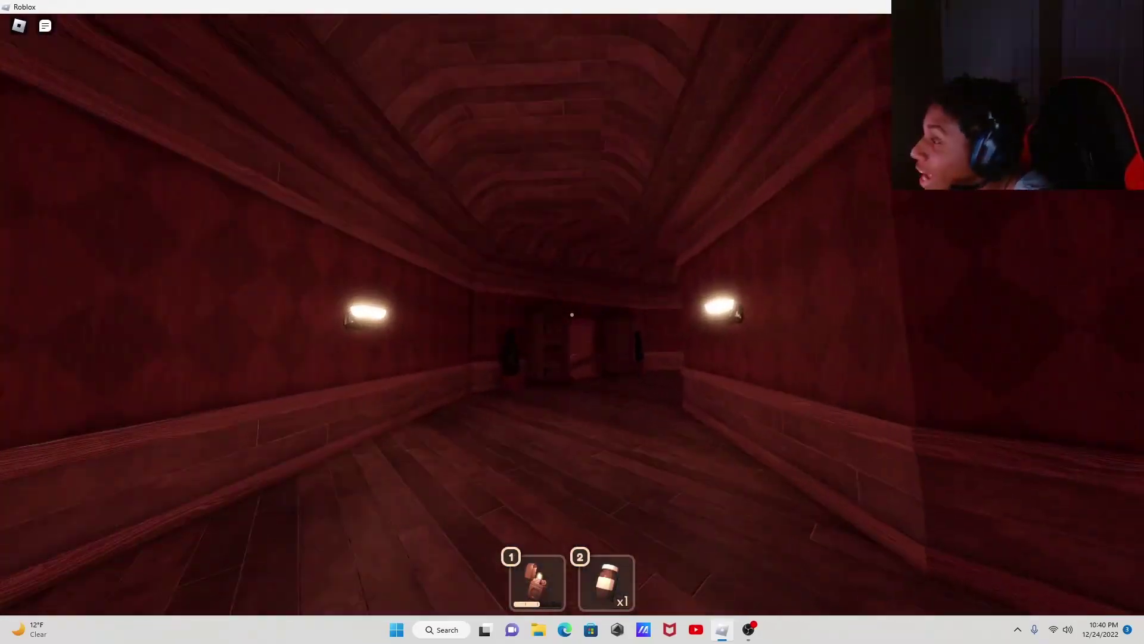
pyautogui.press('w')
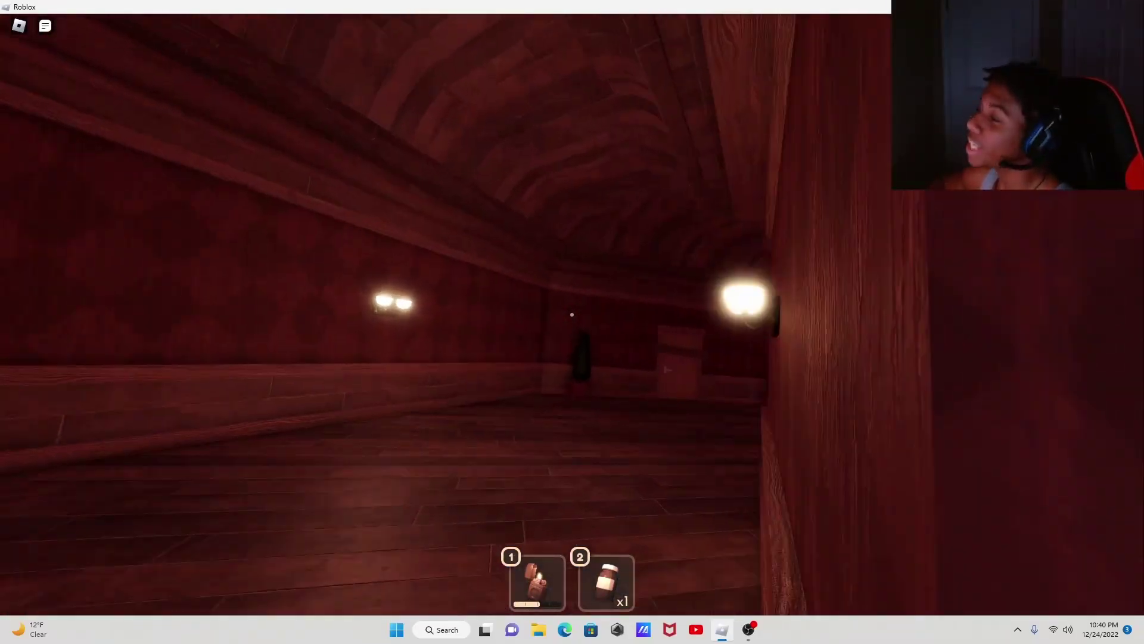
pyautogui.press('w')
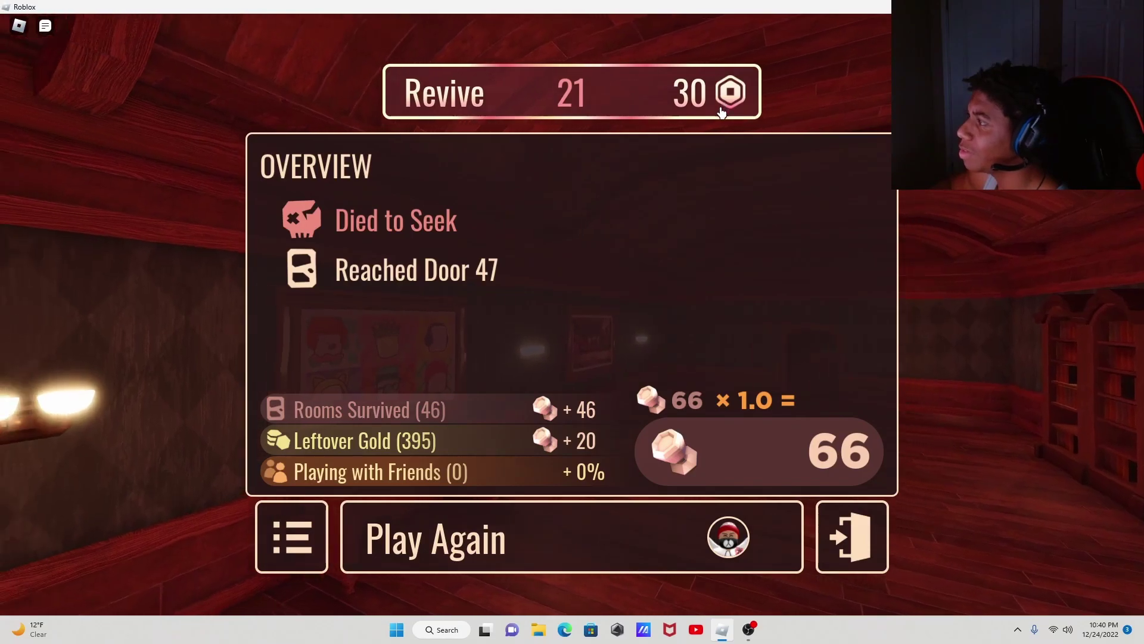
# Step: Try the 30-Robux revive, then cancel the Insufficient Funds prompt
pyautogui.click(696, 108)
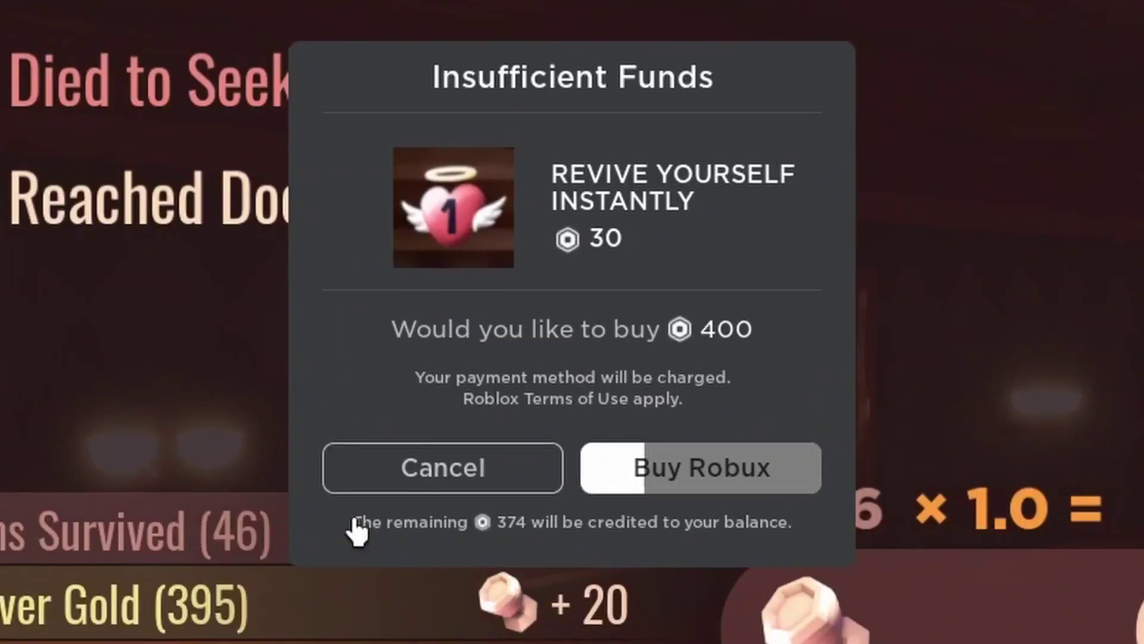
pyautogui.click(442, 468)
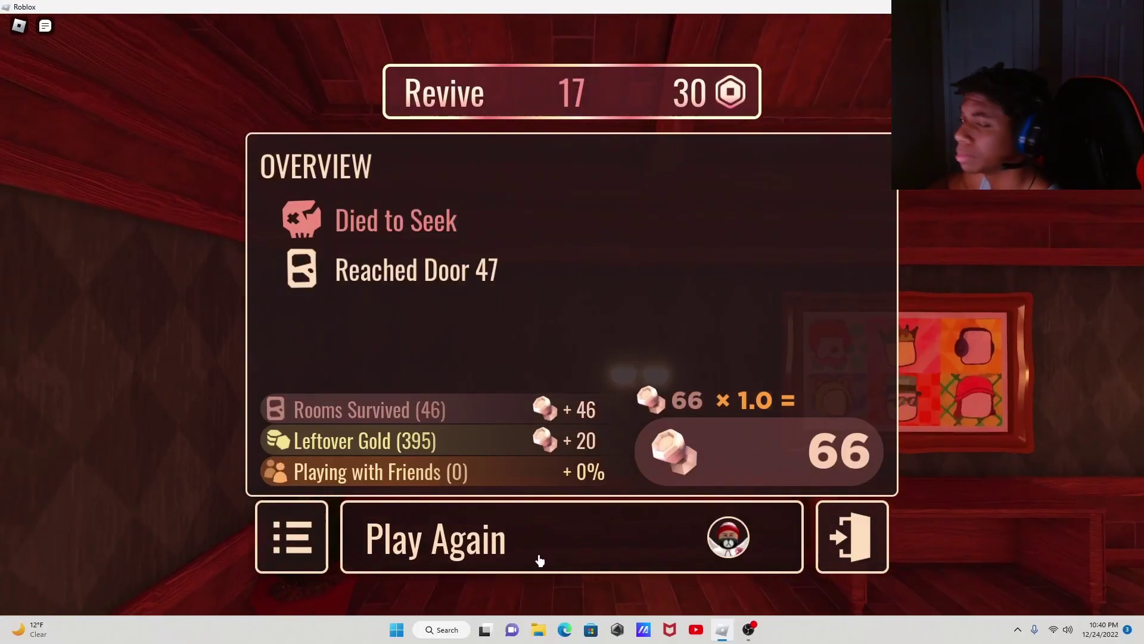